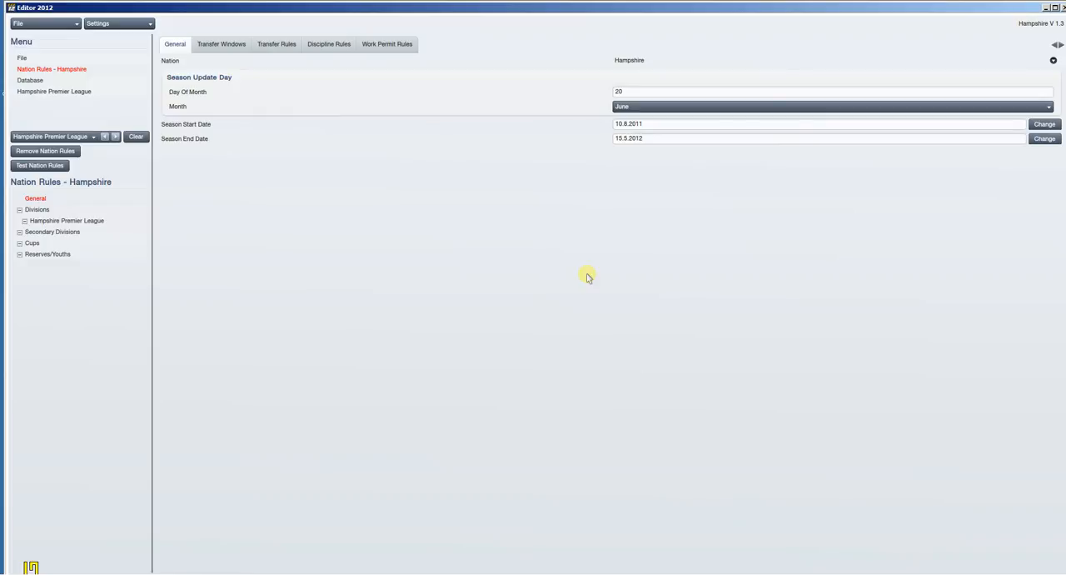
# Step: Set the Hampshire Premier League division's fixture priority to Domestic League - High
pyautogui.click(272, 46)
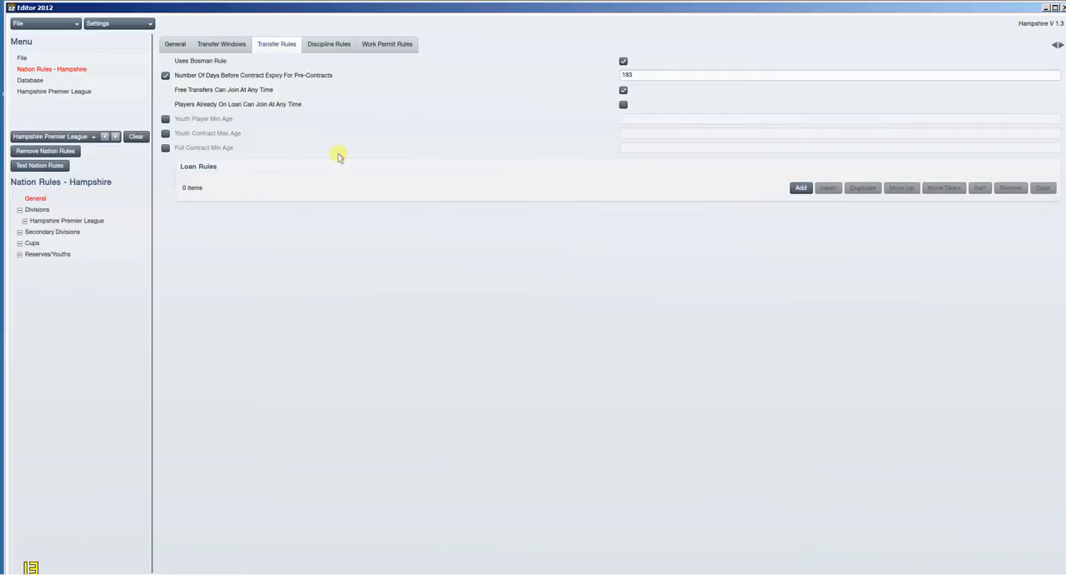
pyautogui.click(236, 47)
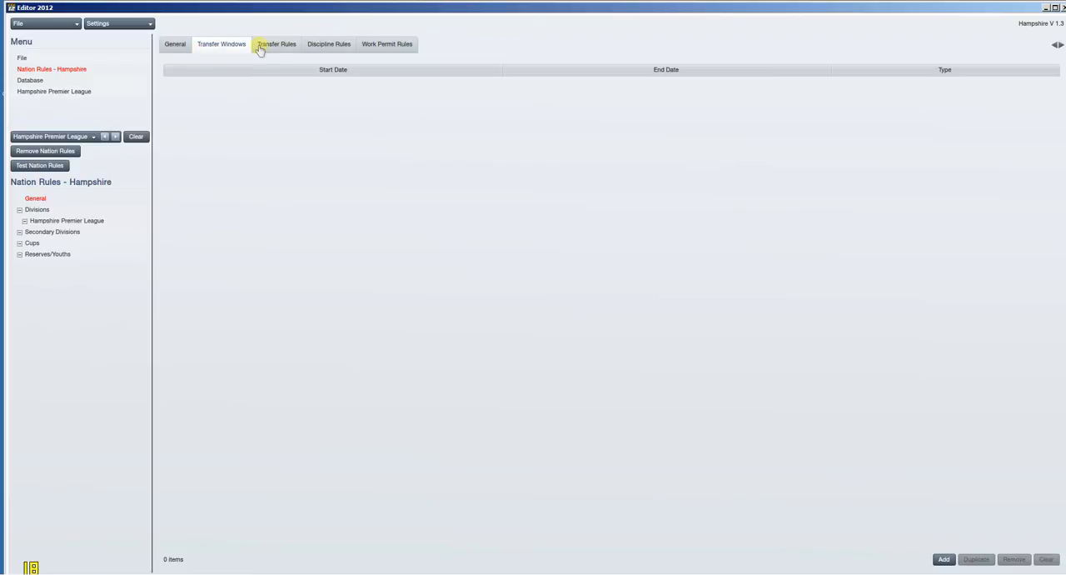
pyautogui.click(66, 220)
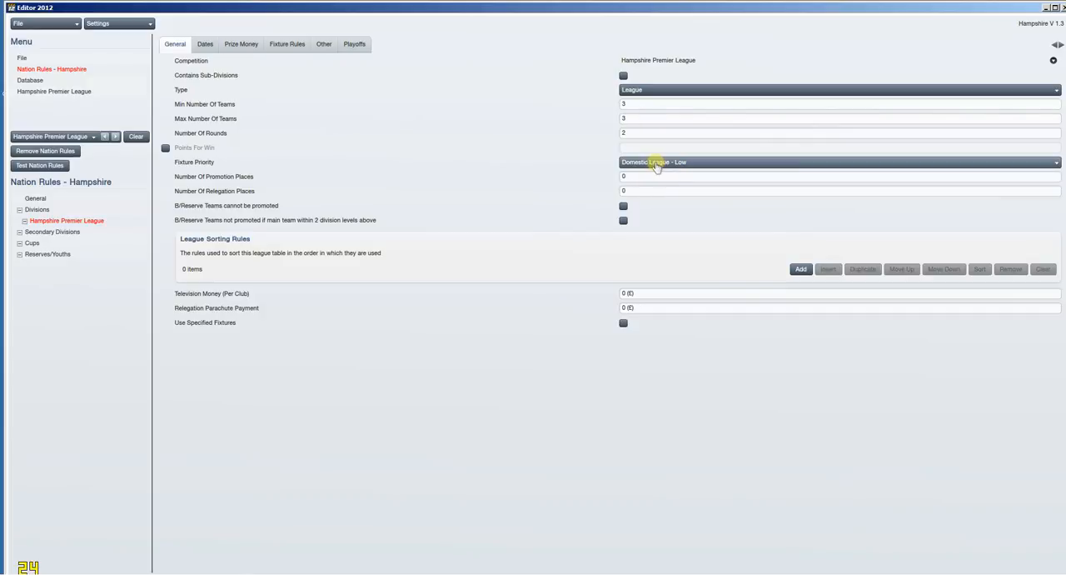
pyautogui.click(655, 162)
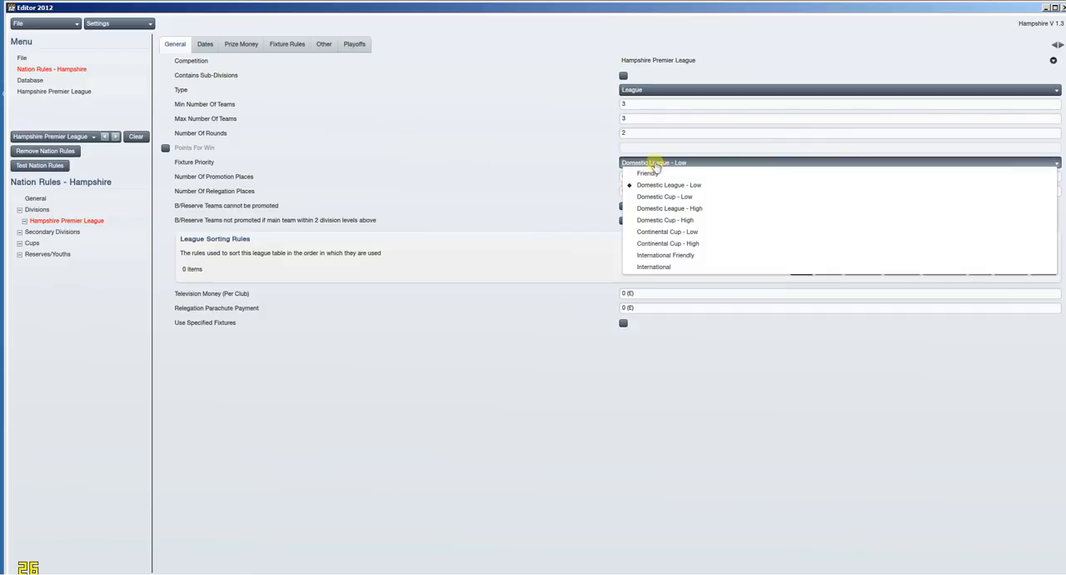
pyautogui.click(673, 209)
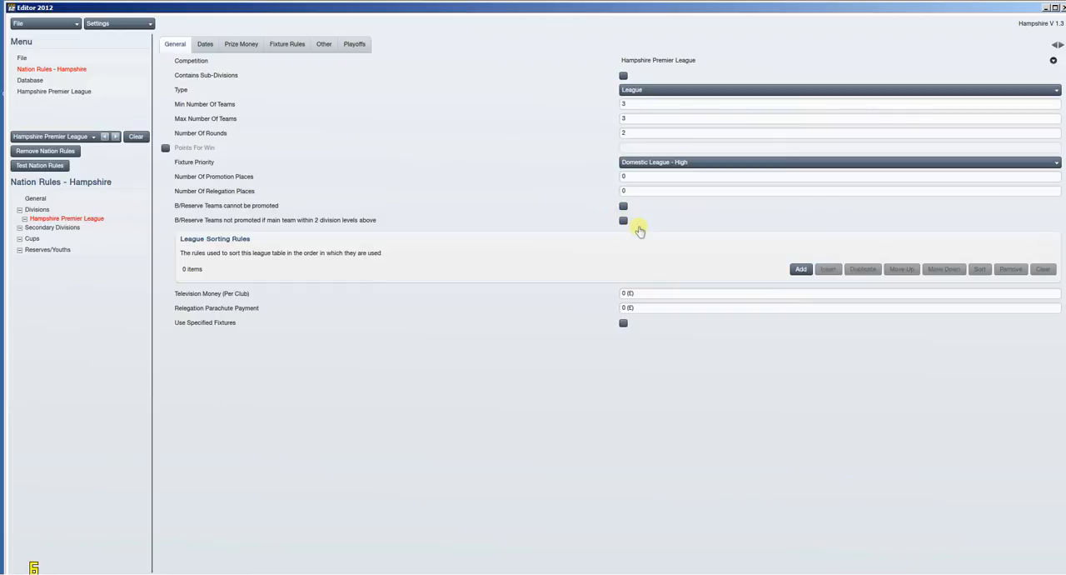
# Step: Add three league sorting rules in the order Goal Difference, Goals For, Games Won
pyautogui.click(801, 269)
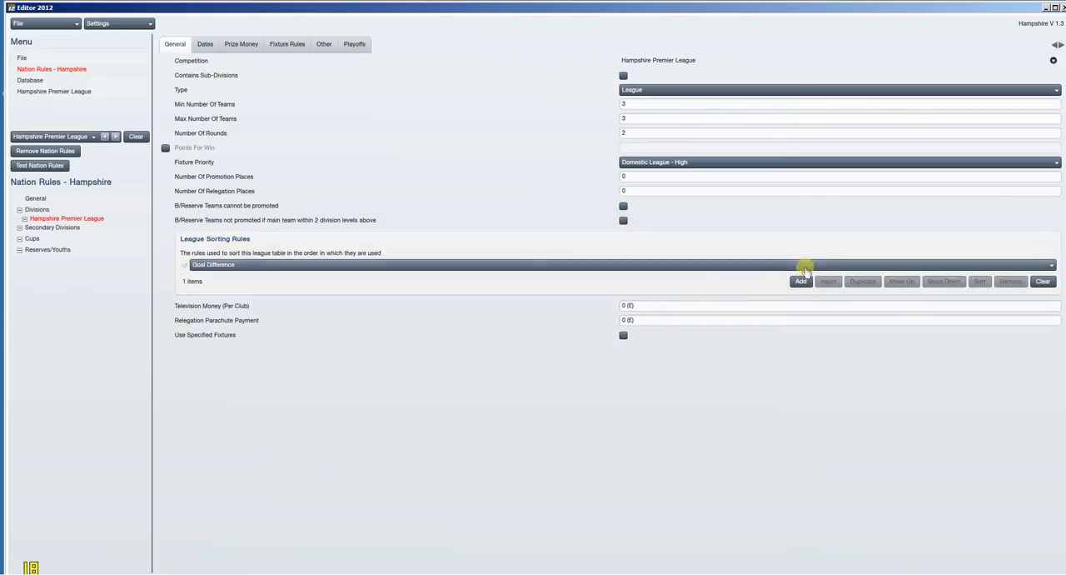
pyautogui.click(801, 282)
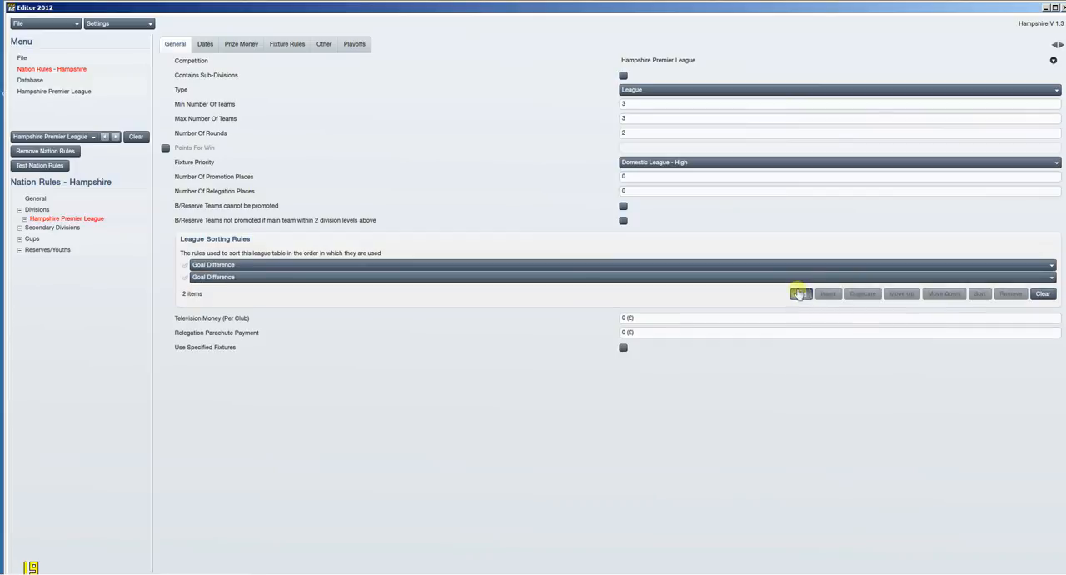
pyautogui.click(801, 293)
pyautogui.click(643, 277)
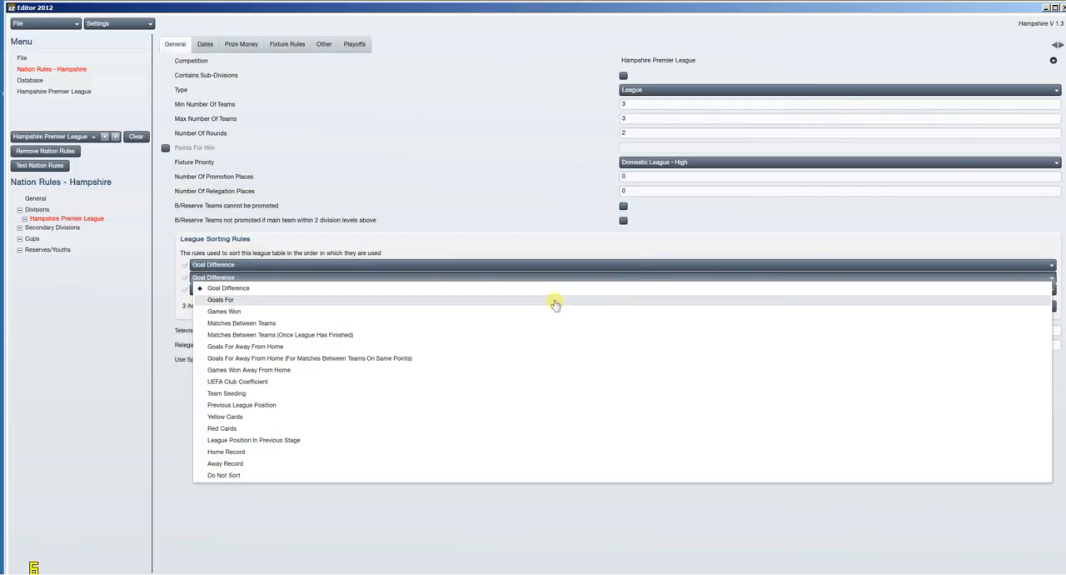
pyautogui.click(554, 300)
pyautogui.click(554, 293)
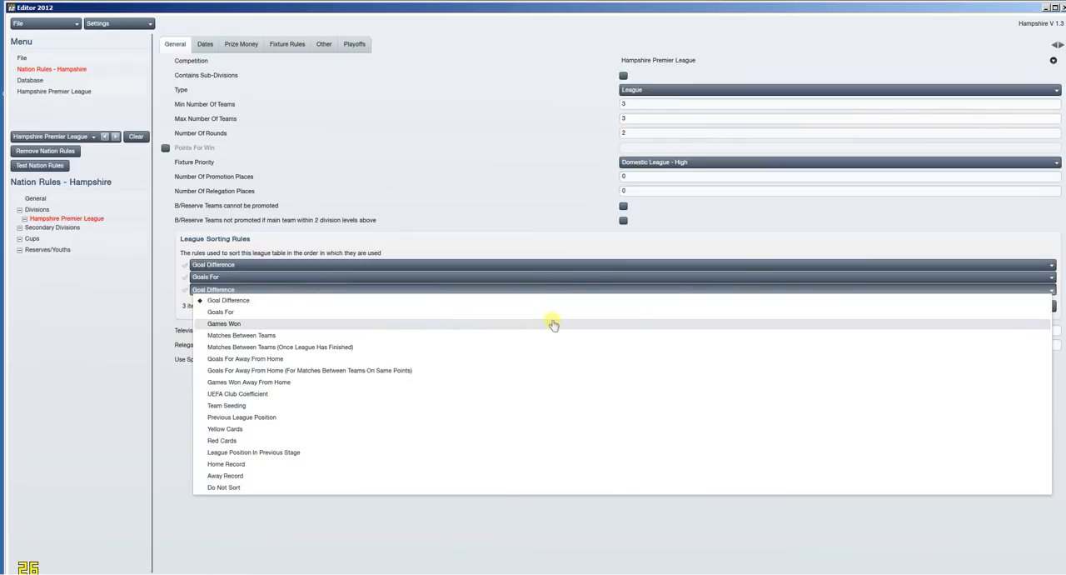
pyautogui.click(554, 323)
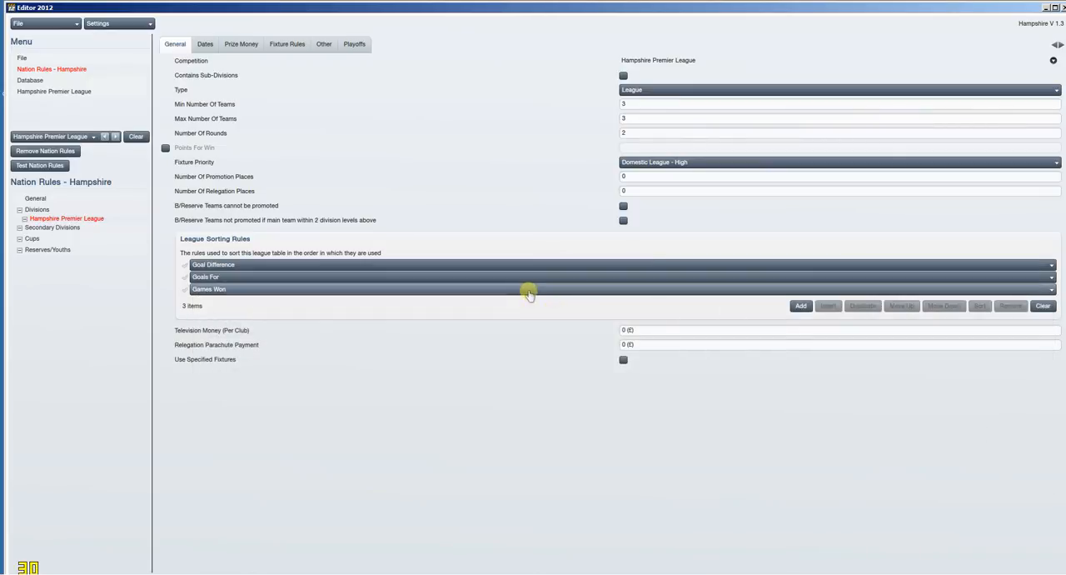
# Step: Set the division's television money per club to £300000
pyautogui.click(642, 330)
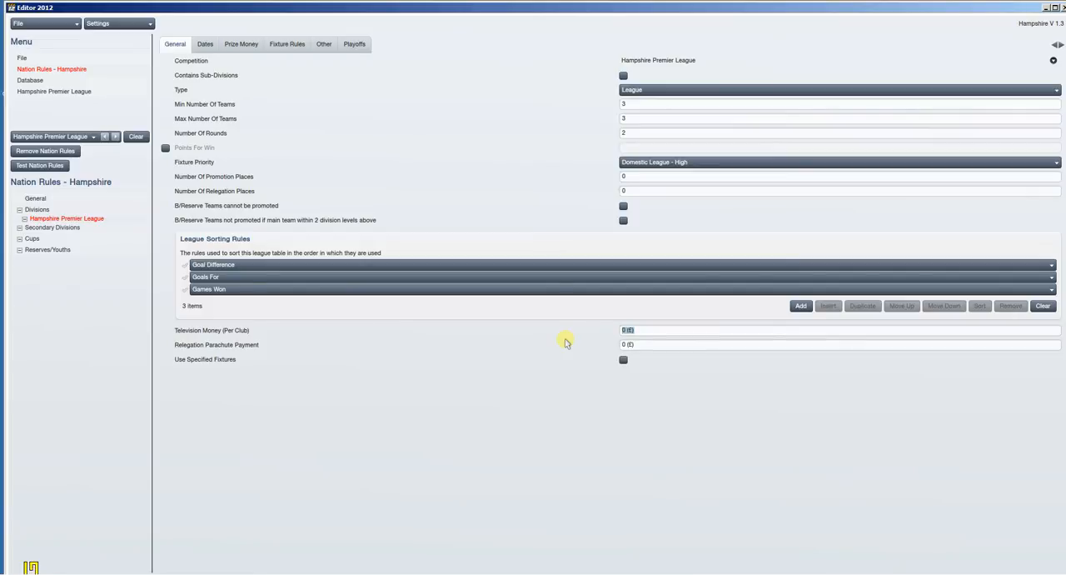
pyautogui.write('300000')
pyautogui.click(631, 330)
pyautogui.click(630, 346)
# Step: Set the division's dates to check for clashes with All, keeping Saturday as match day and no break period
pyautogui.click(208, 48)
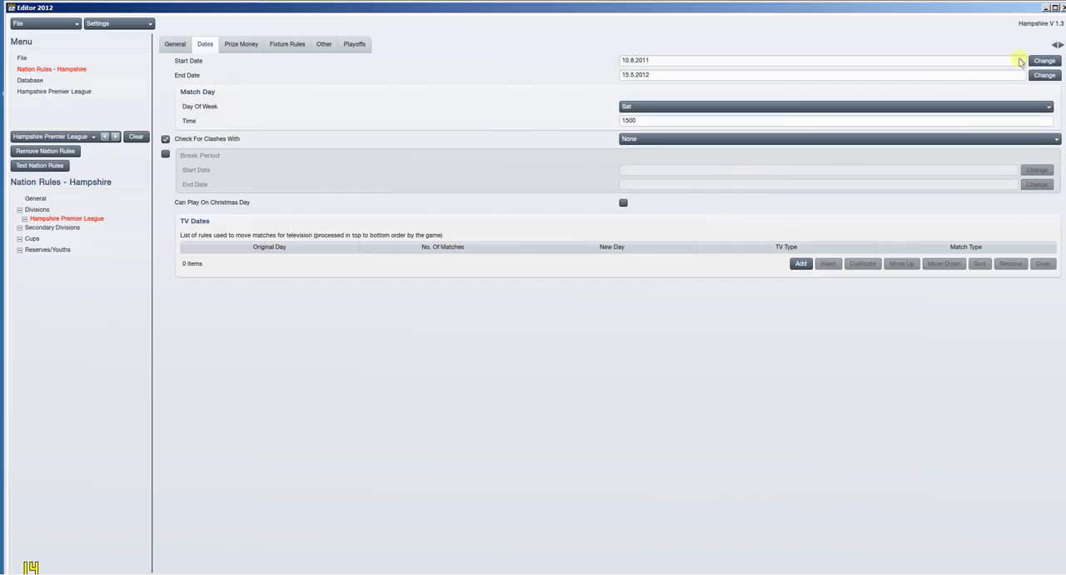
pyautogui.click(798, 107)
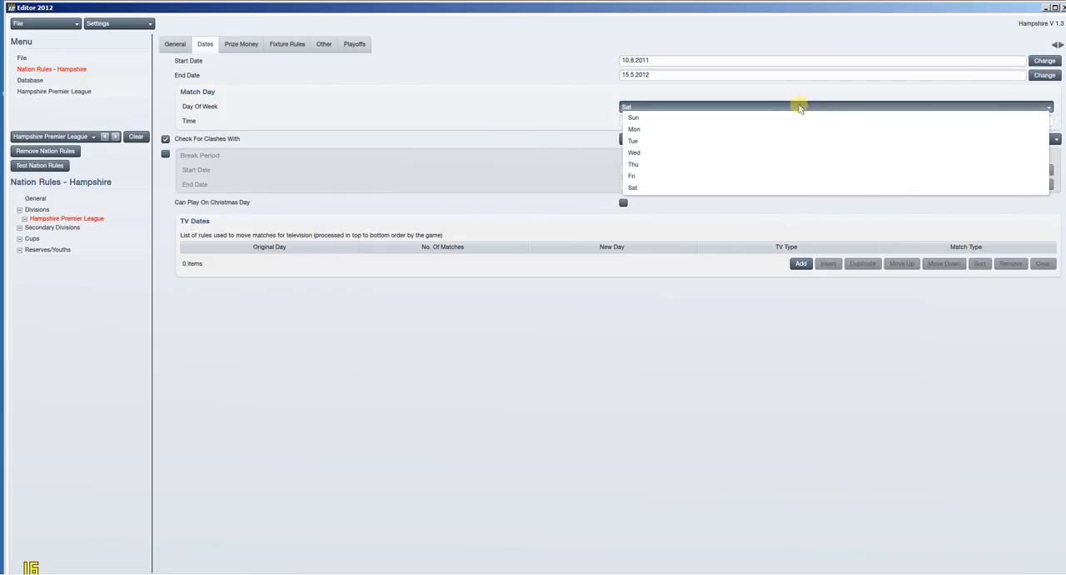
pyautogui.click(798, 119)
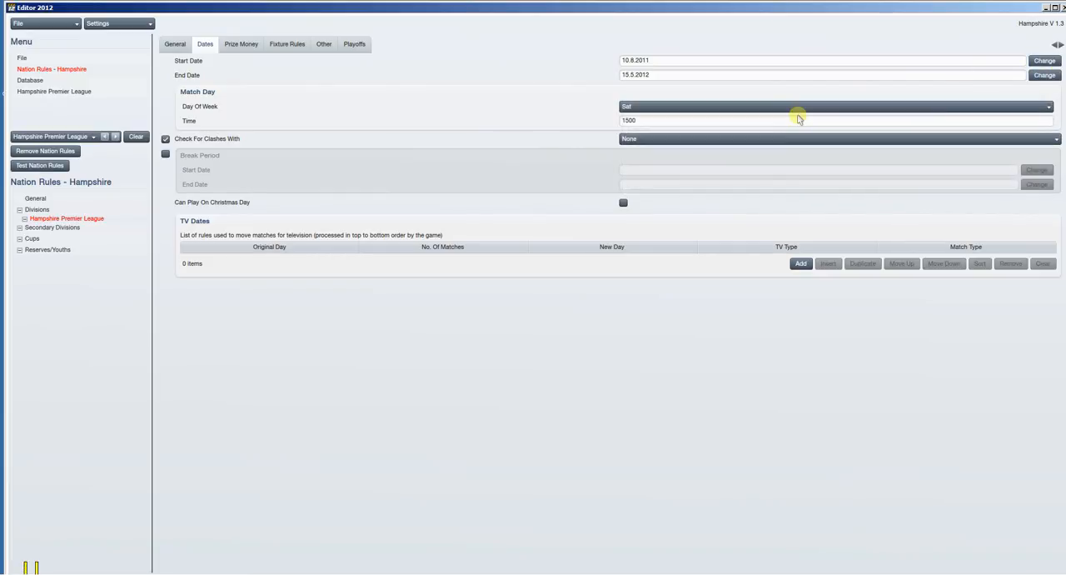
pyautogui.click(722, 141)
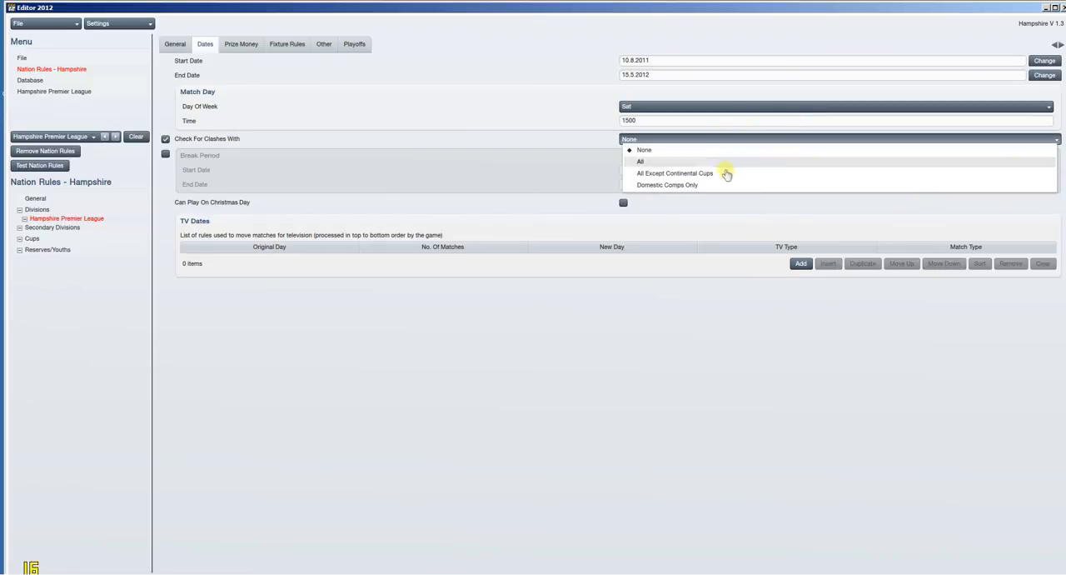
pyautogui.click(725, 170)
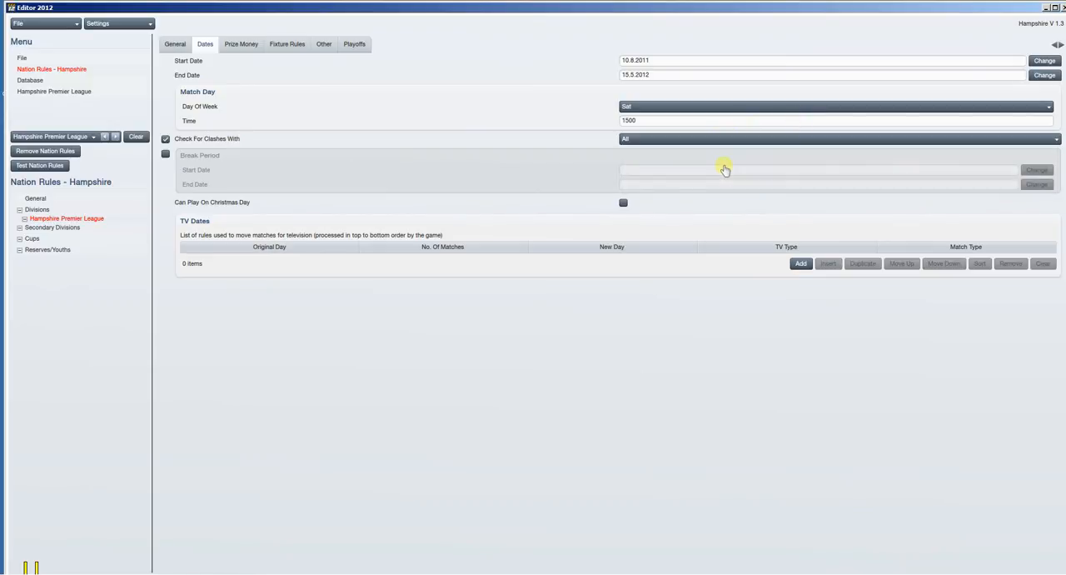
pyautogui.click(164, 154)
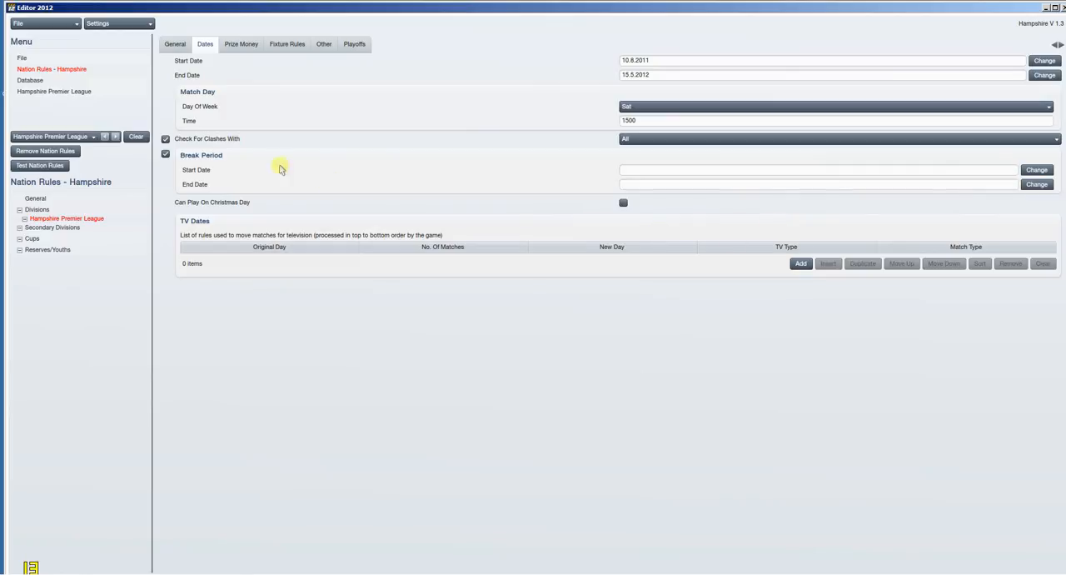
pyautogui.click(166, 155)
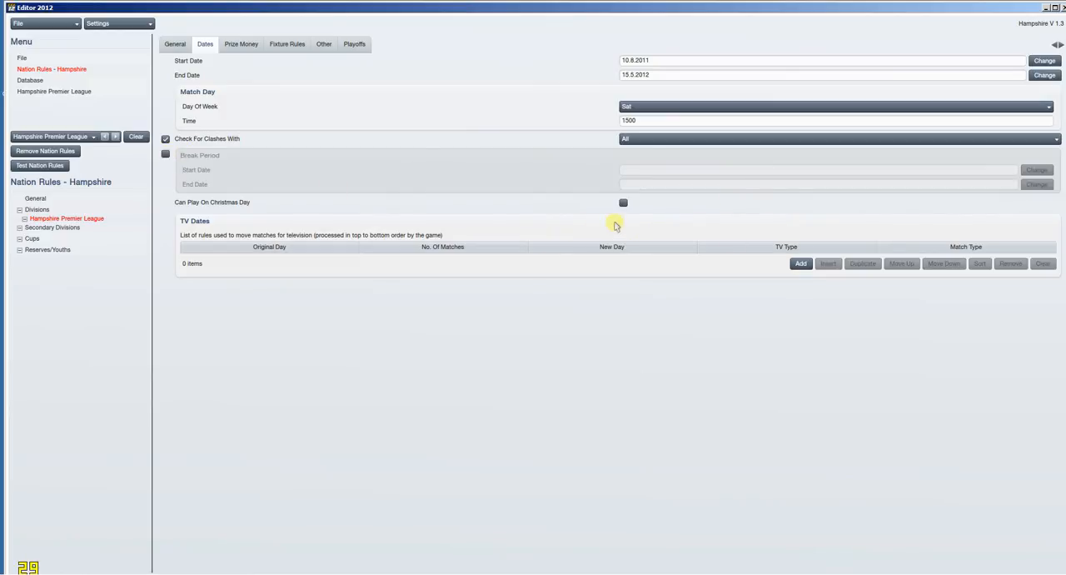
# Step: Add a TV date rule to the division with Sat as its original day
pyautogui.click(802, 265)
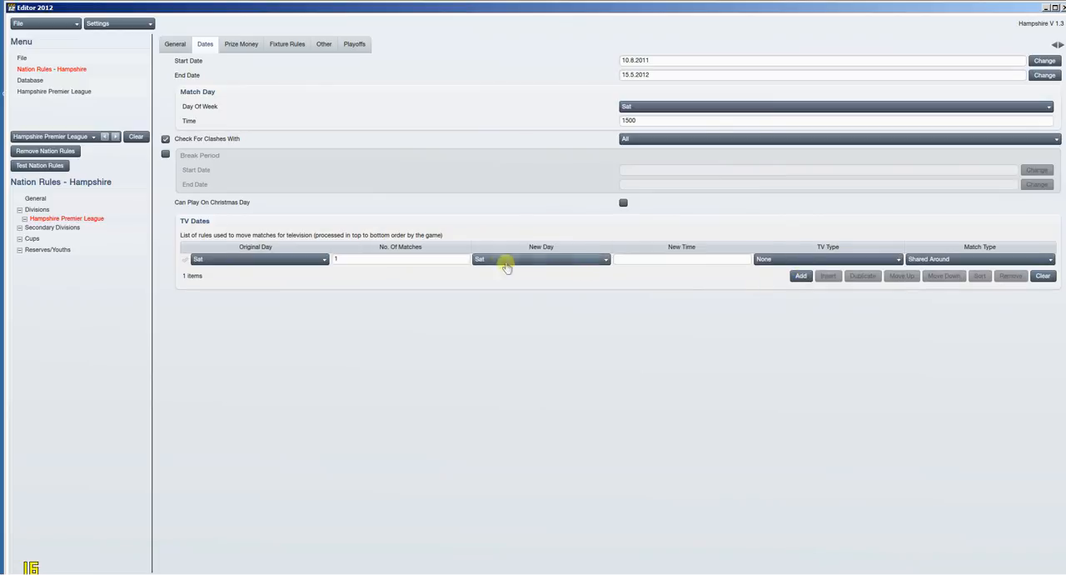
pyautogui.click(307, 264)
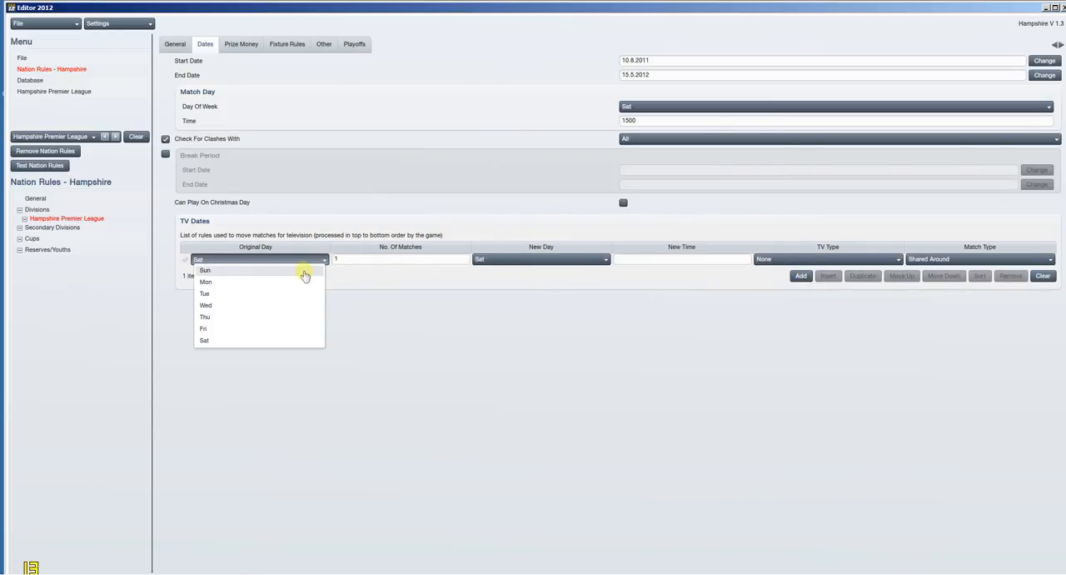
pyautogui.click(309, 273)
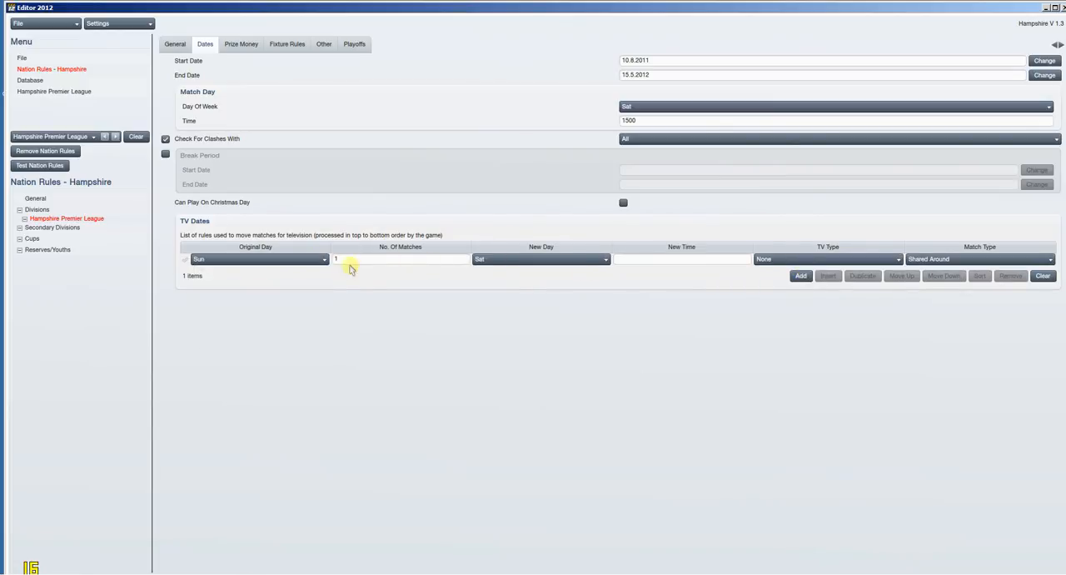
pyautogui.click(489, 260)
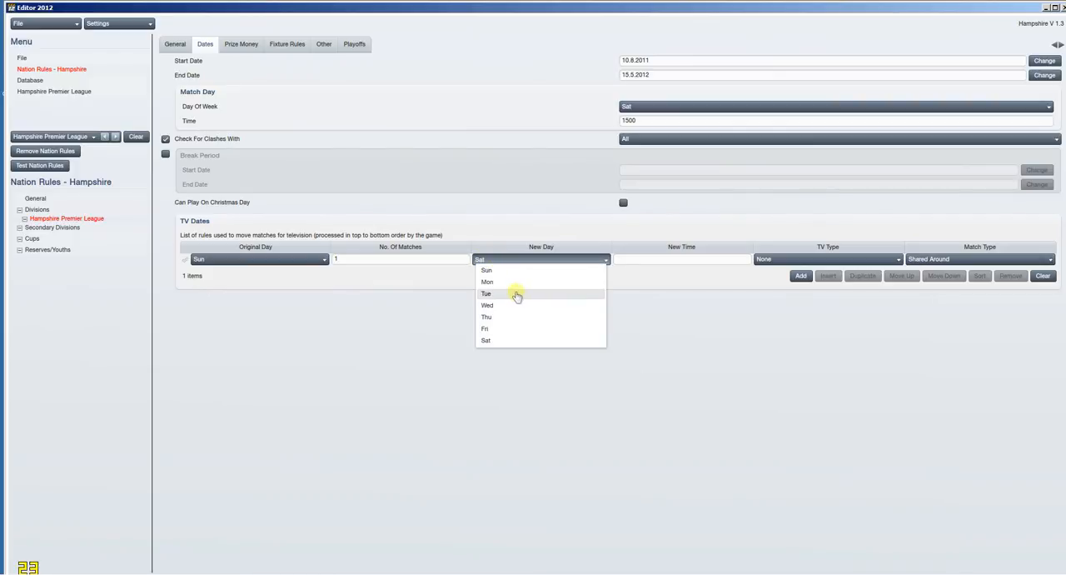
pyautogui.click(704, 329)
pyautogui.click(313, 260)
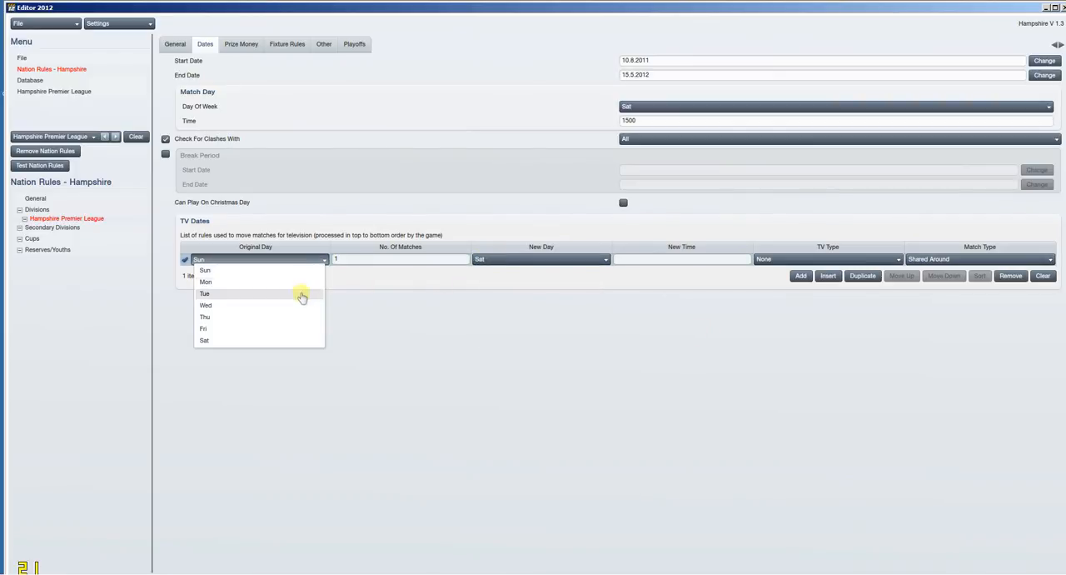
pyautogui.click(292, 340)
# Step: Examine the new day, TV type and match type options available for the TV date rule
pyautogui.click(493, 261)
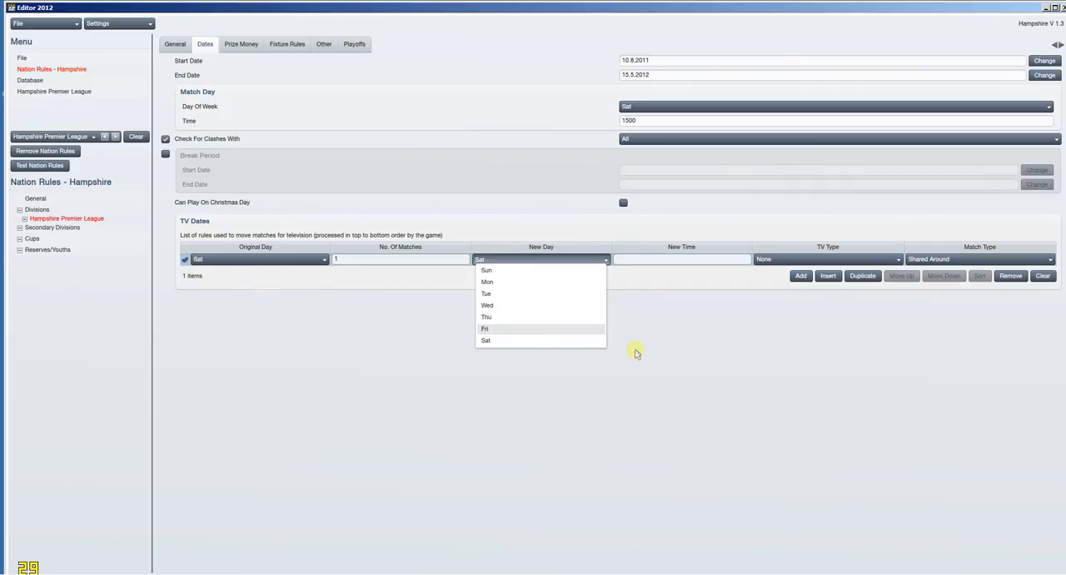
pyautogui.click(670, 358)
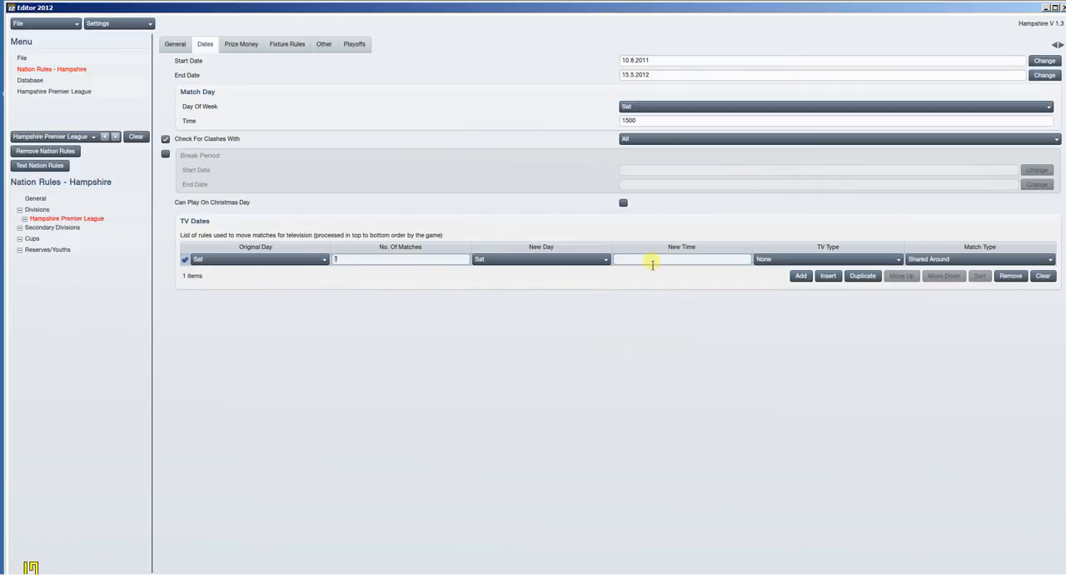
pyautogui.click(774, 260)
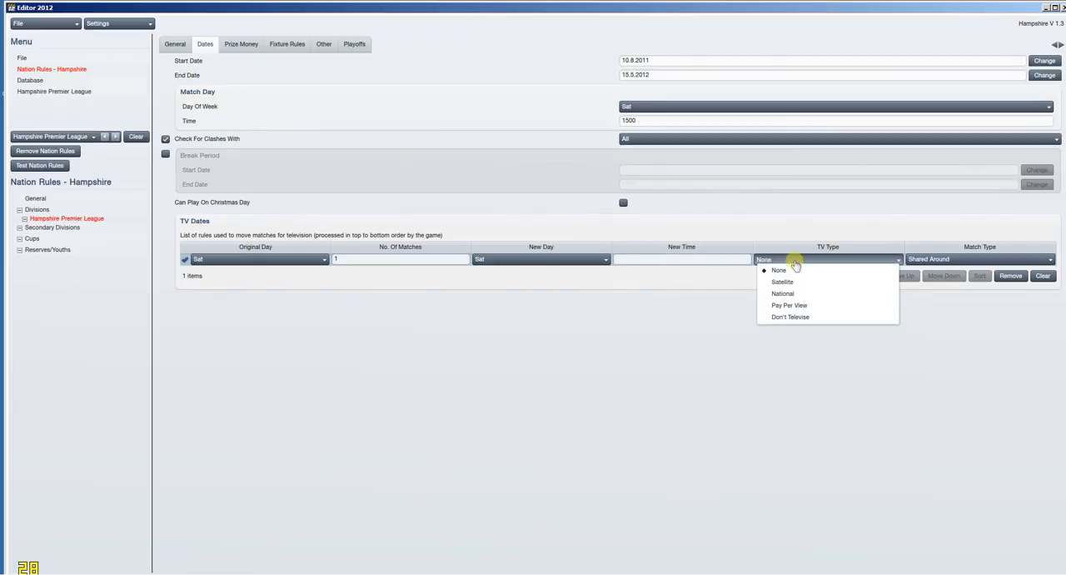
pyautogui.click(806, 358)
pyautogui.click(932, 259)
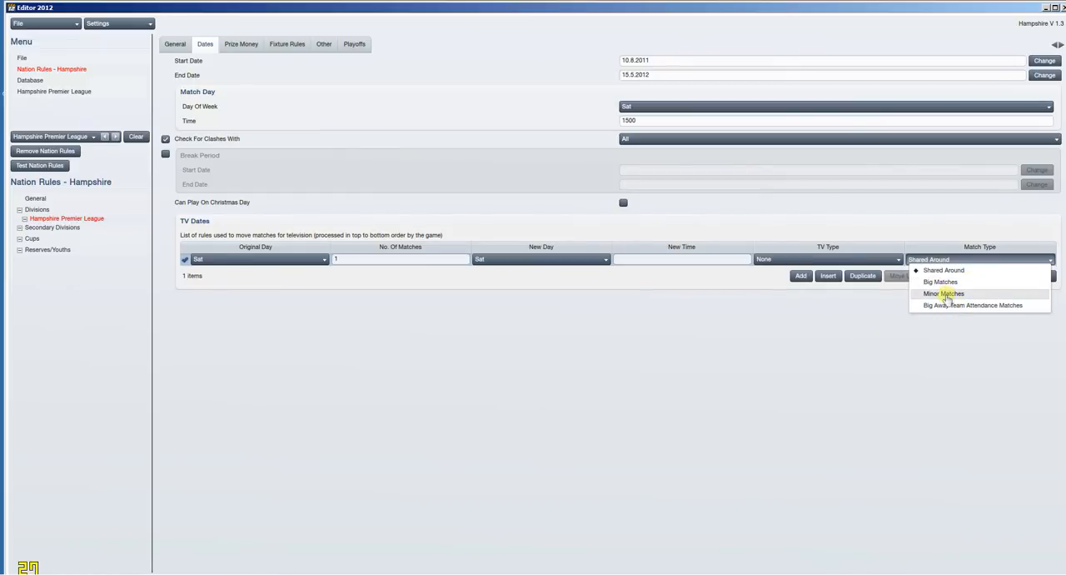
pyautogui.click(858, 351)
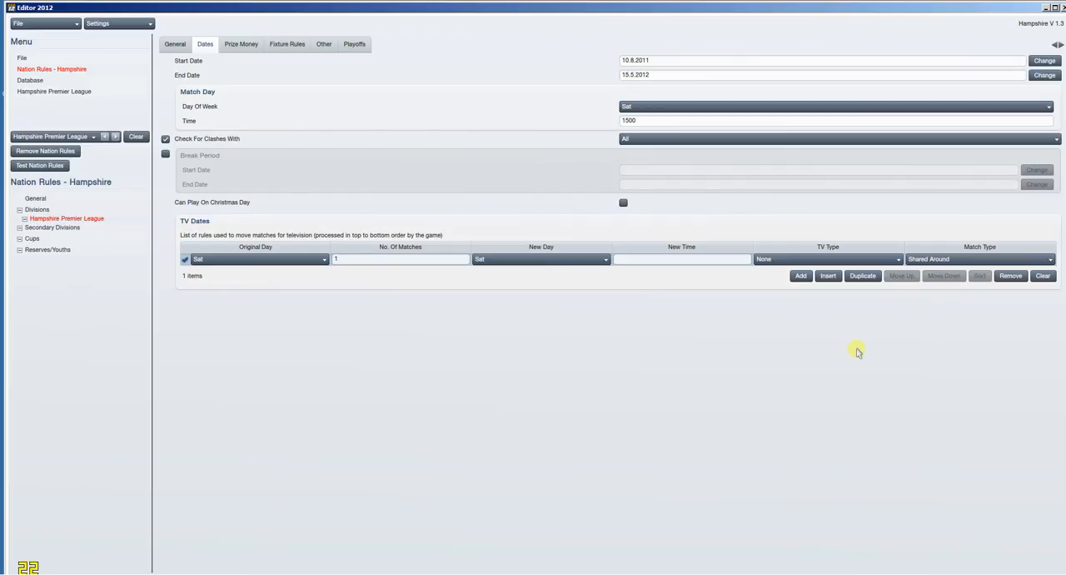
pyautogui.click(958, 262)
pyautogui.click(882, 298)
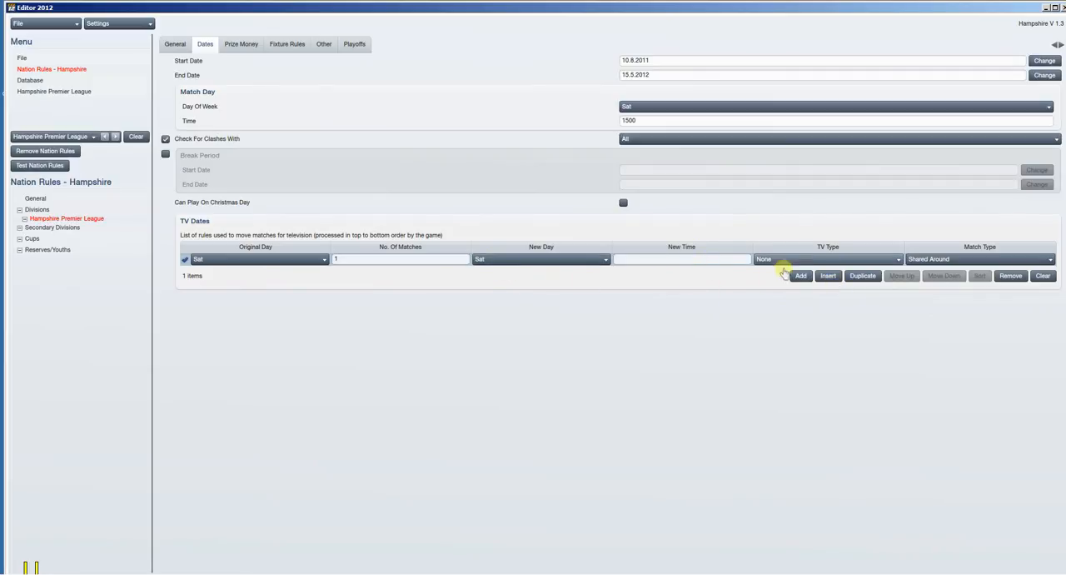
# Step: Add three prize money entries to the division for finishing positions 1, 2 and 3
pyautogui.click(243, 49)
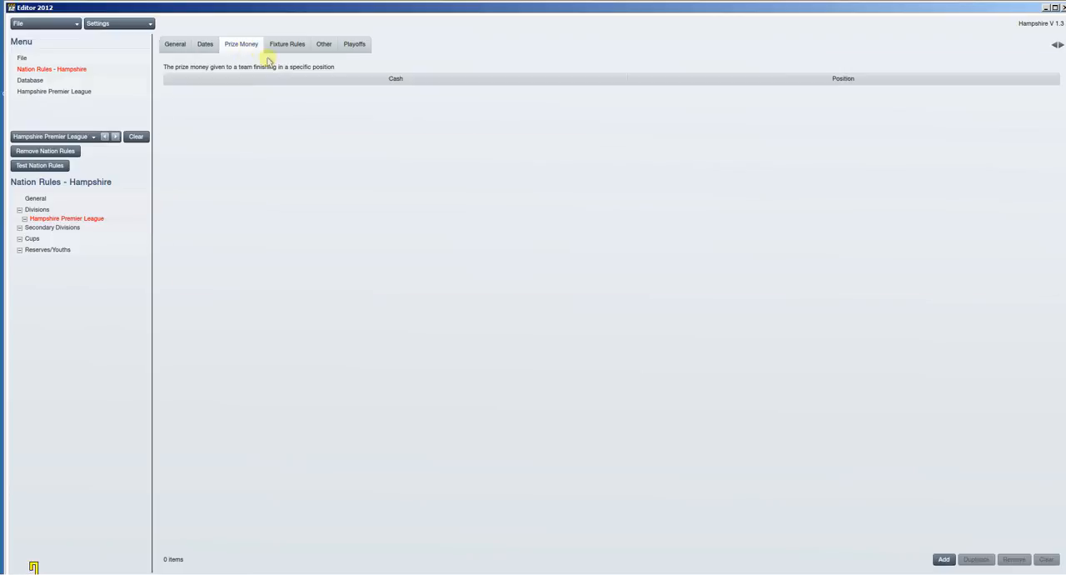
pyautogui.click(943, 559)
pyautogui.click(943, 559)
pyautogui.click(944, 559)
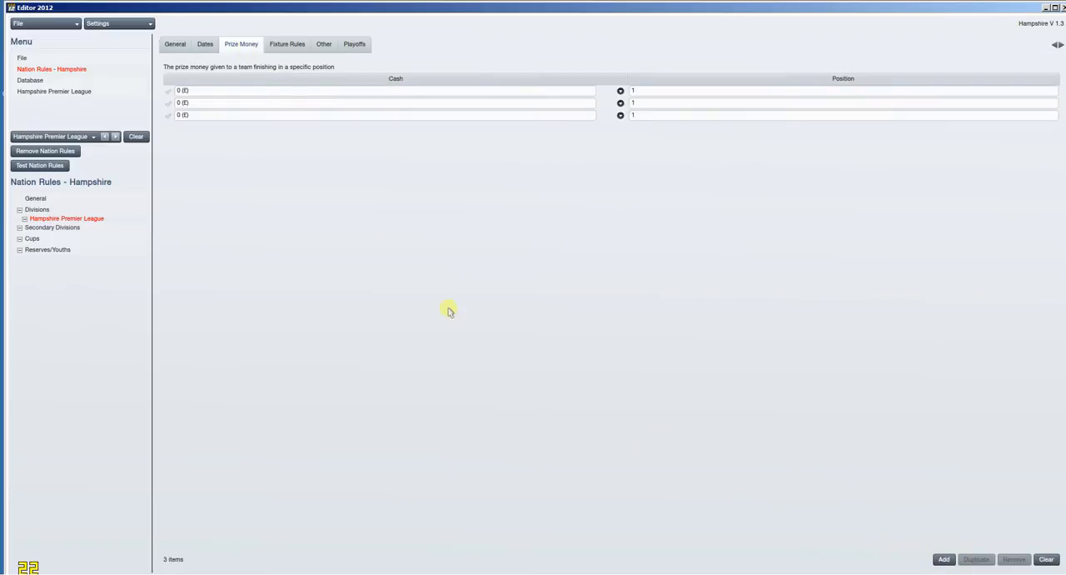
pyautogui.click(664, 104)
pyautogui.click(621, 103)
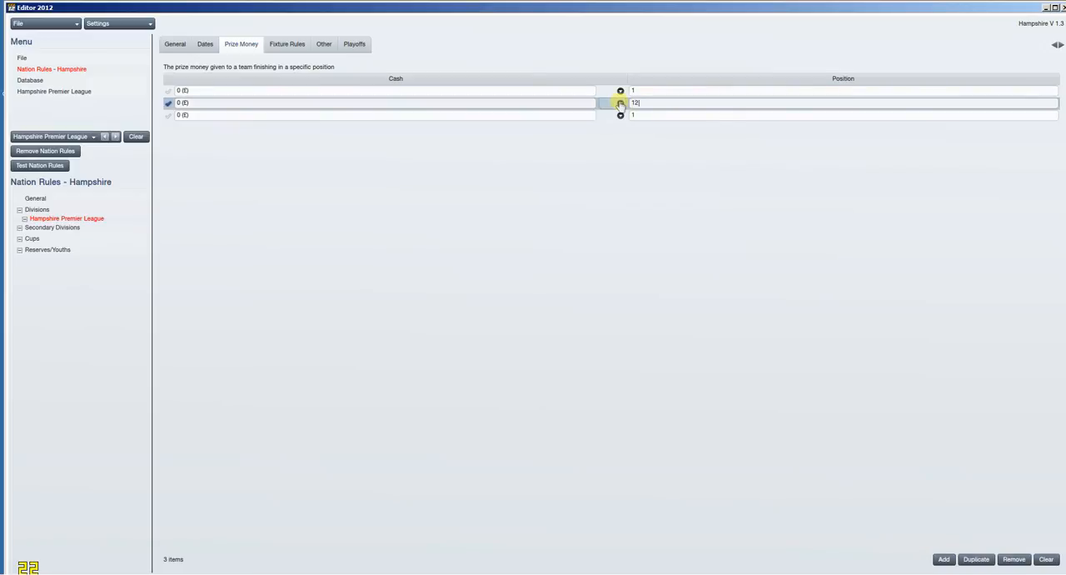
pyautogui.press('BackSpace')
pyautogui.click(623, 116)
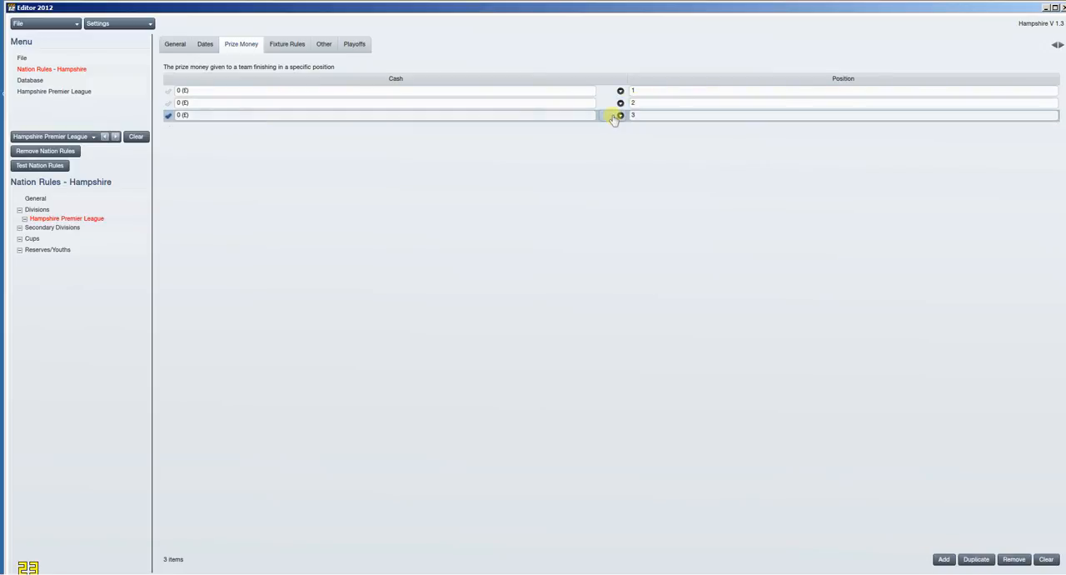
# Step: Set the prize money to £5000000 for first place, £4500000 for second and £4250000 for third
pyautogui.click(198, 91)
pyautogui.click(204, 96)
pyautogui.click(186, 90)
pyautogui.click(182, 103)
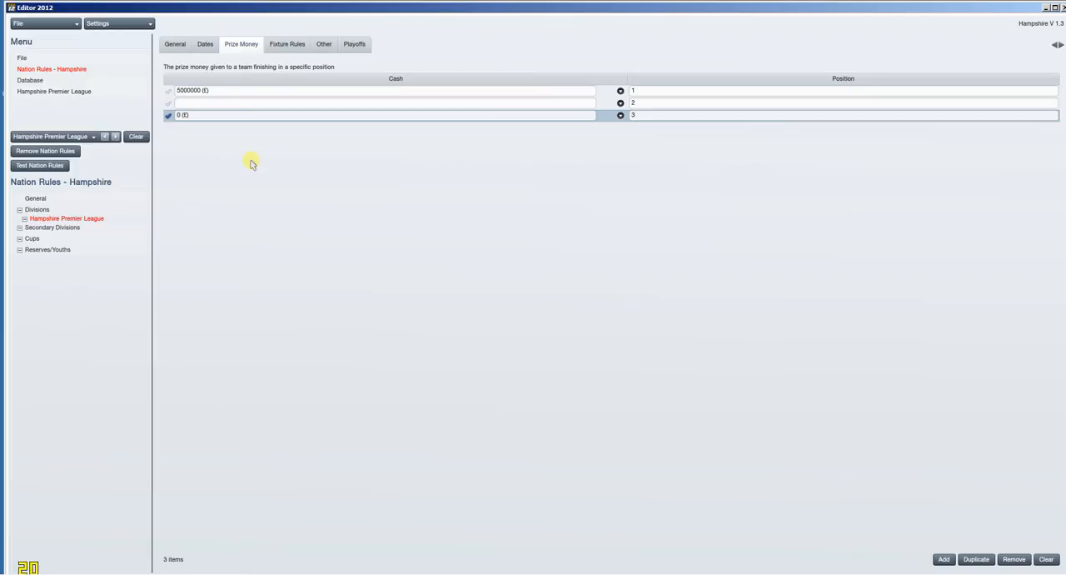
pyautogui.press('BackSpace')
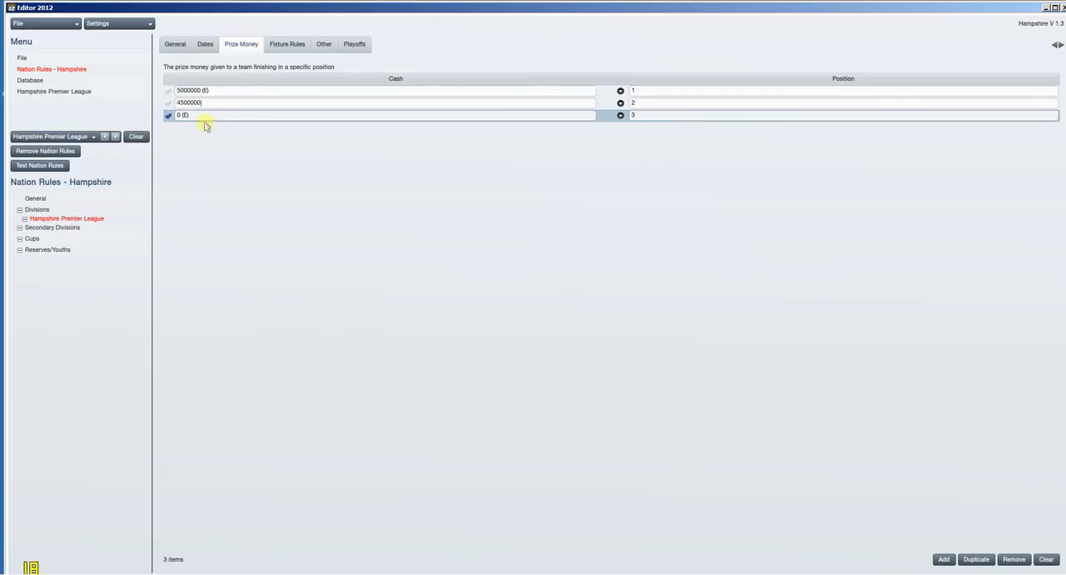
pyautogui.moveTo(207, 117); pyautogui.dragTo(154, 119)
pyautogui.write('350')
pyautogui.click(200, 104)
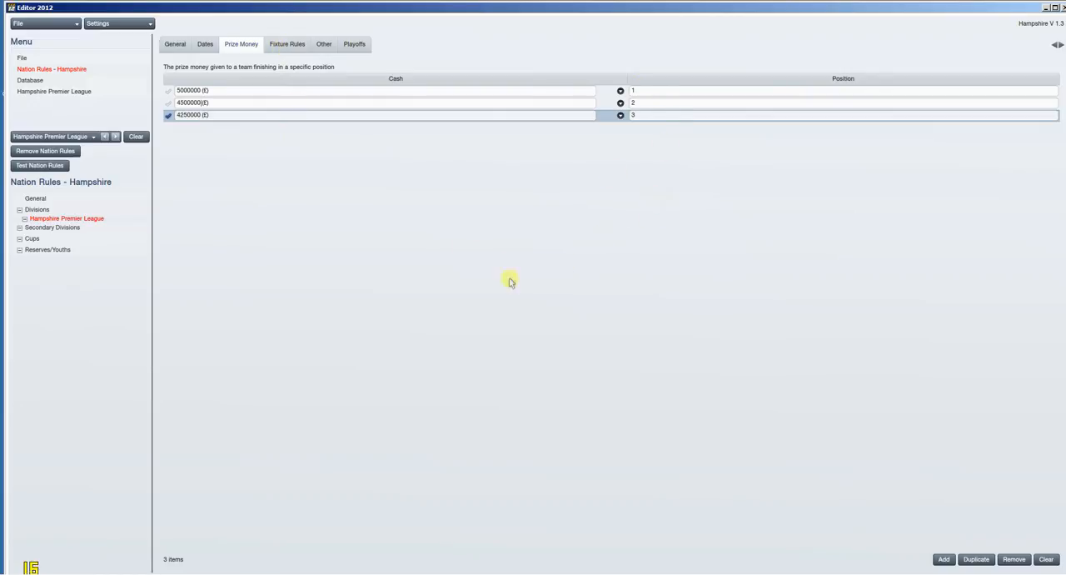
# Step: Set the substitution rule in the division's fixture rules to 3 From 7
pyautogui.click(294, 46)
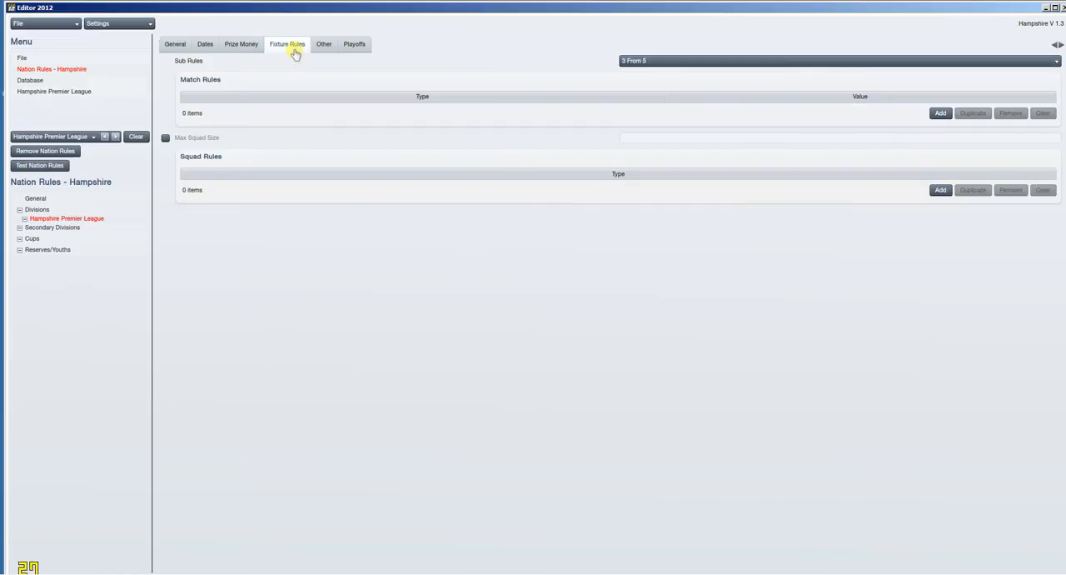
pyautogui.click(695, 61)
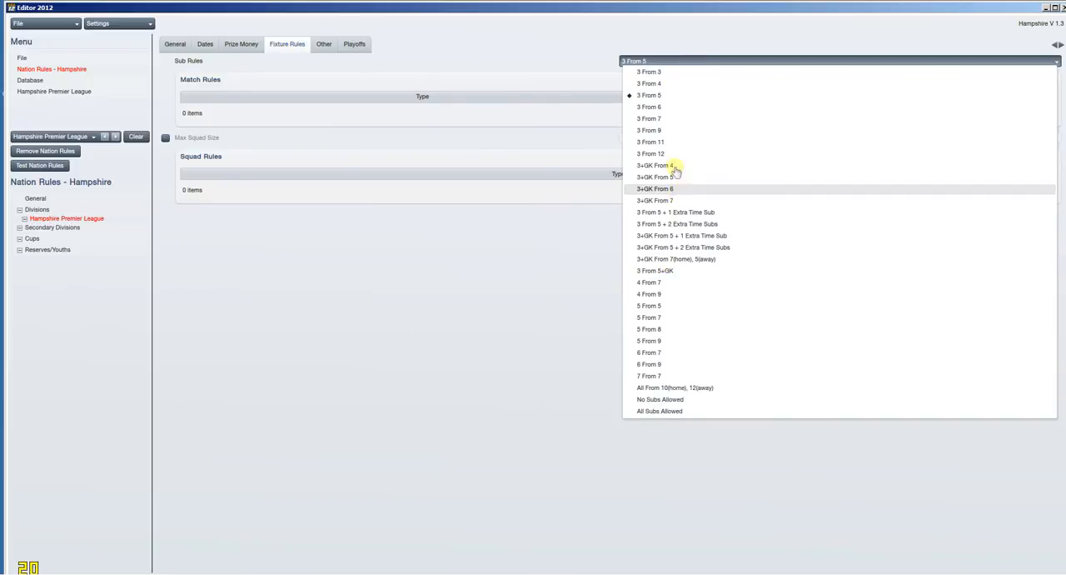
pyautogui.click(672, 119)
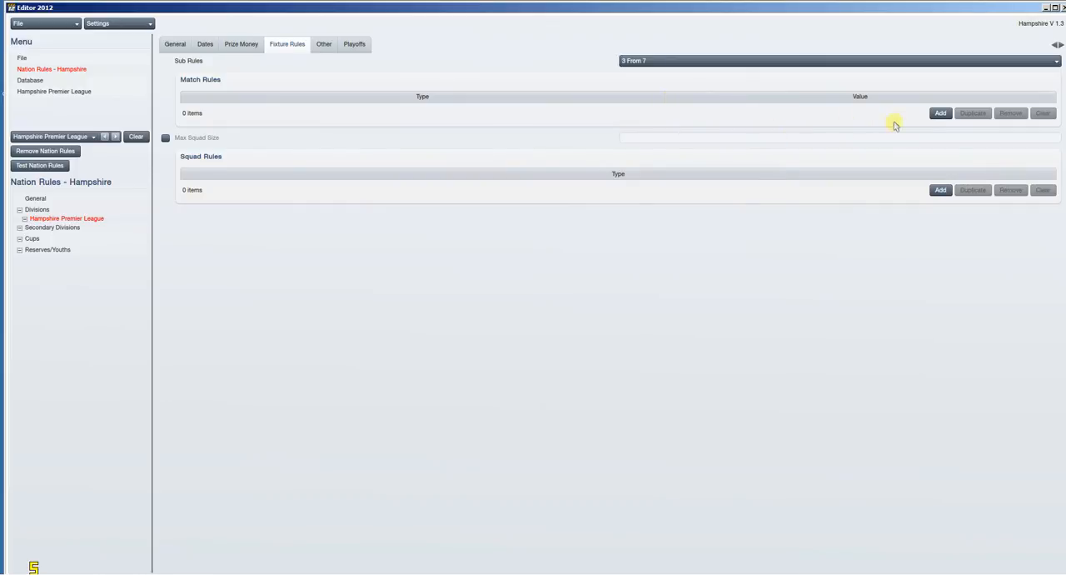
# Step: Add three match rules to the division's fixture rules
pyautogui.click(941, 116)
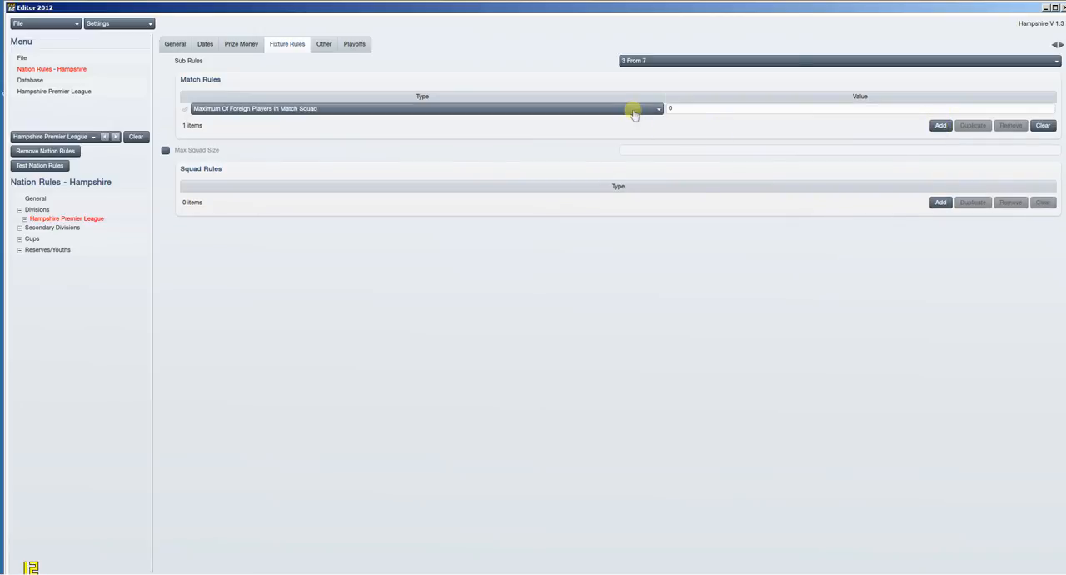
pyautogui.click(941, 123)
pyautogui.click(941, 137)
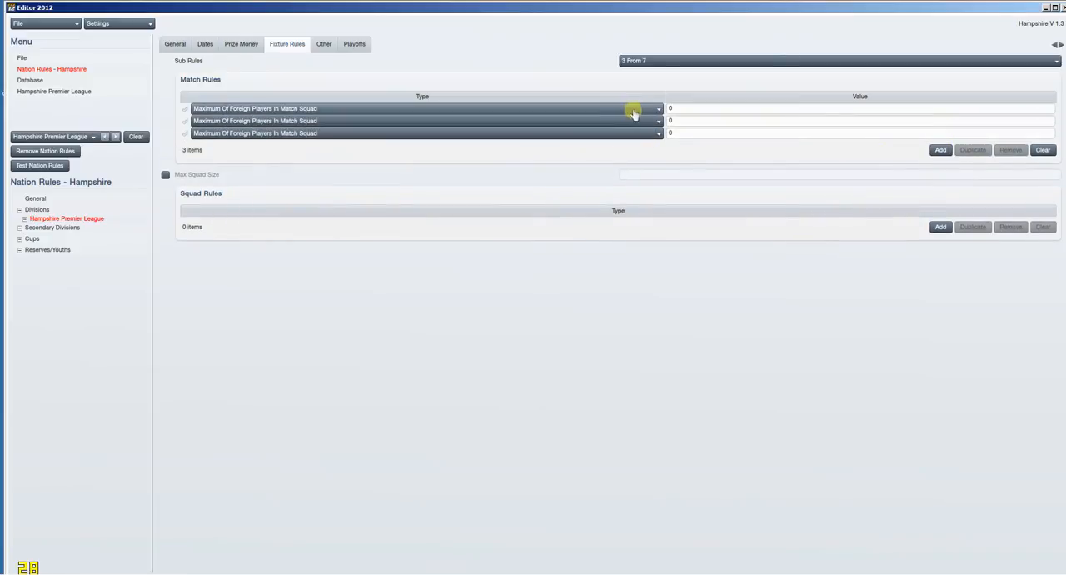
# Step: Change the second match rule to Maximum Of Non-EU Players In First 11 and the third to Maximum Of Loan Players In Match Squad
pyautogui.click(635, 109)
pyautogui.click(638, 118)
pyautogui.click(643, 123)
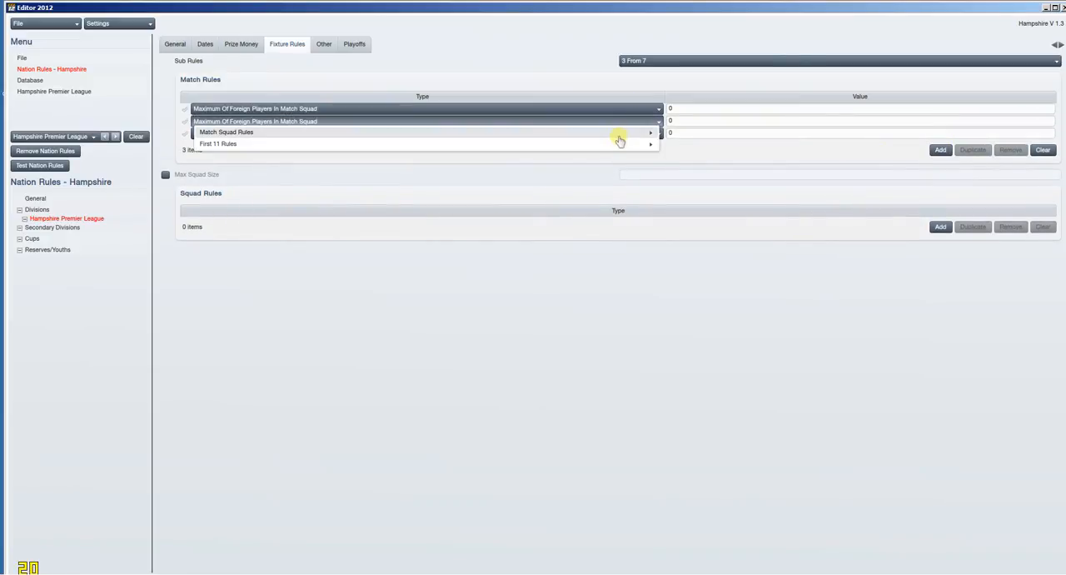
pyautogui.moveTo(628, 143)
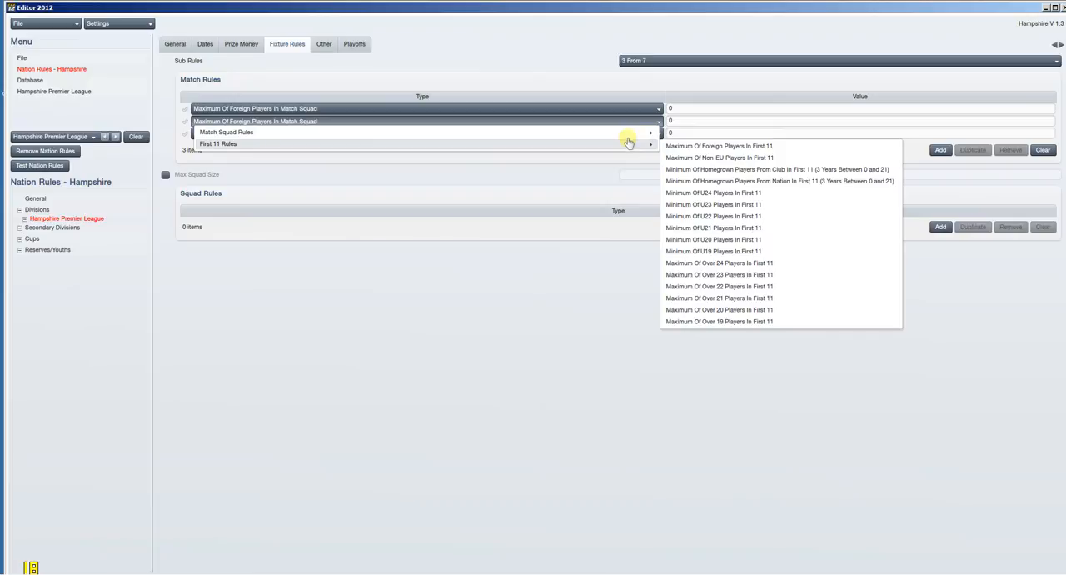
pyautogui.click(752, 163)
pyautogui.click(584, 135)
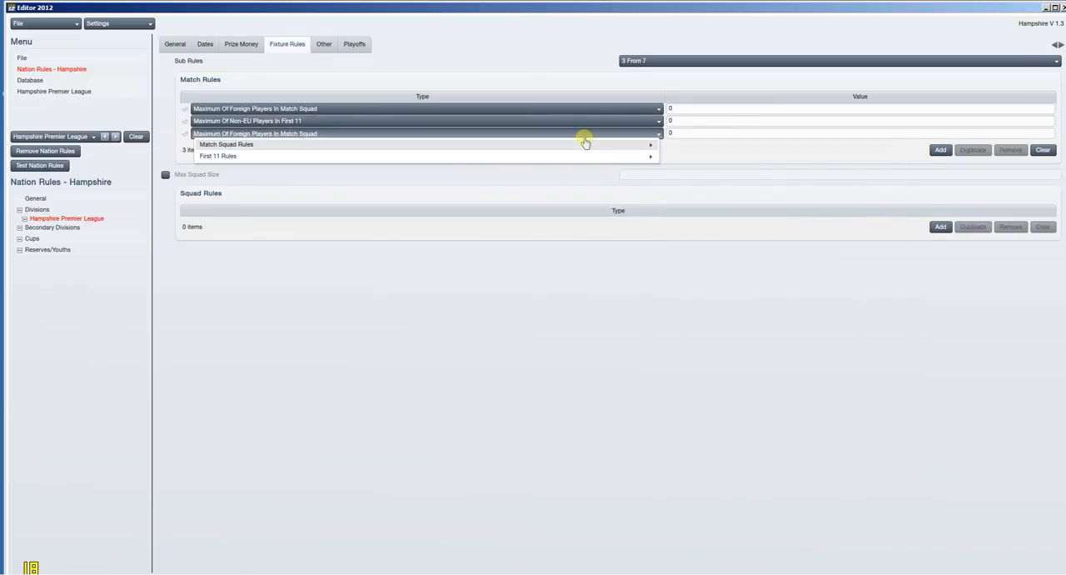
pyautogui.moveTo(626, 145)
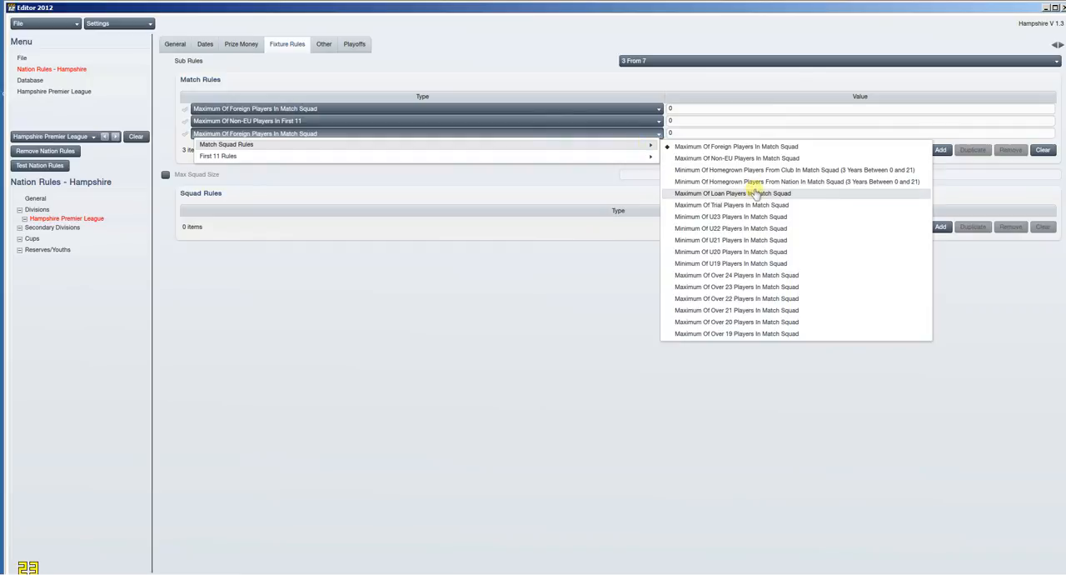
pyautogui.click(755, 194)
# Step: Set the match rule values to 9 for foreign players, 3 for non-EU players and 3 for loan players
pyautogui.click(683, 110)
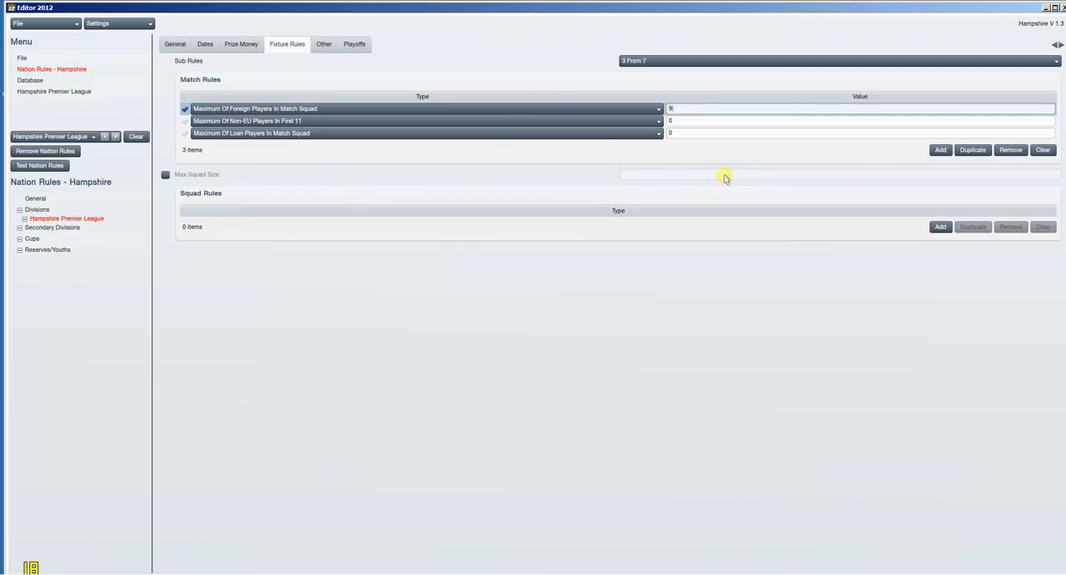
pyautogui.click(672, 122)
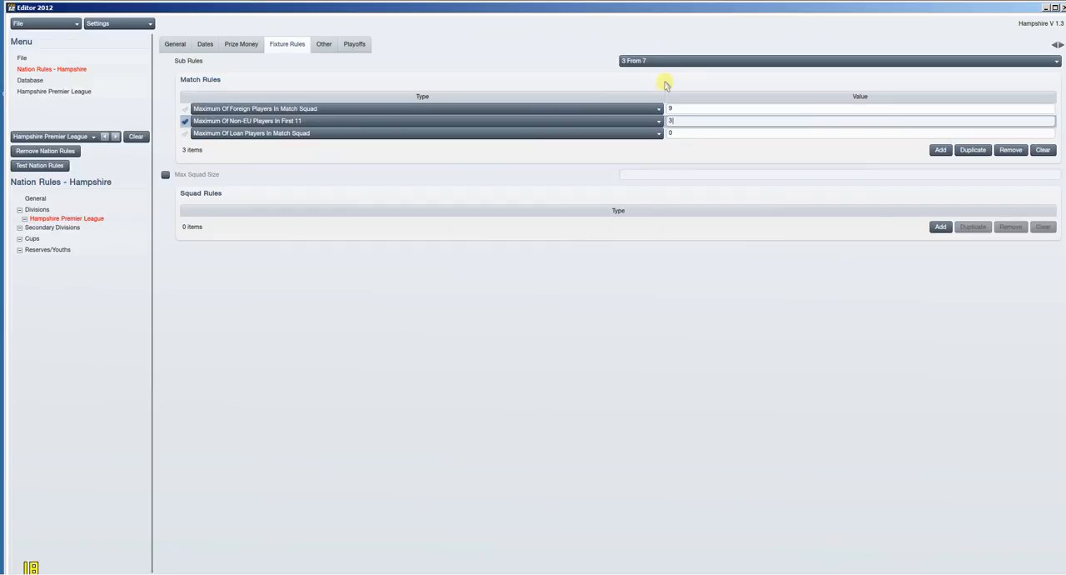
pyautogui.click(676, 135)
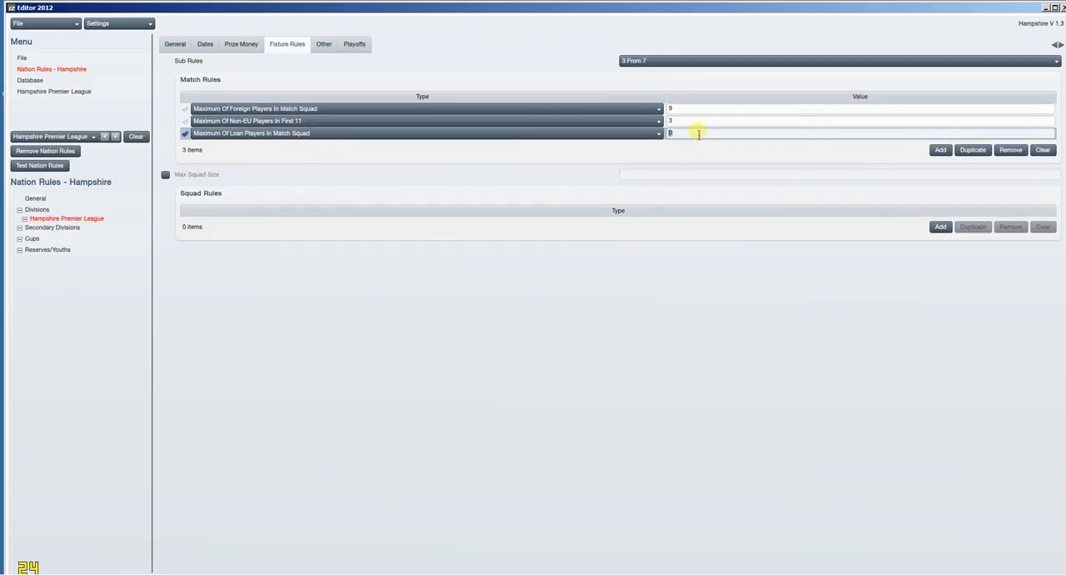
pyautogui.write('3')
# Step: Try stricter match rule values of 5 for foreign players and 1 for non-EU players
pyautogui.click(671, 108)
pyautogui.moveTo(679, 109); pyautogui.dragTo(669, 108)
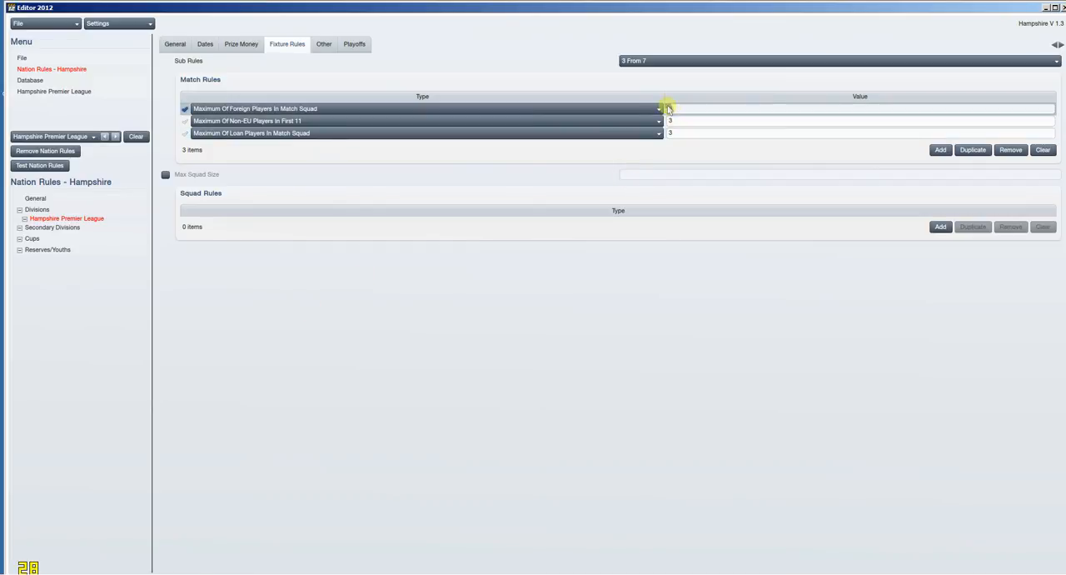
pyautogui.write('5')
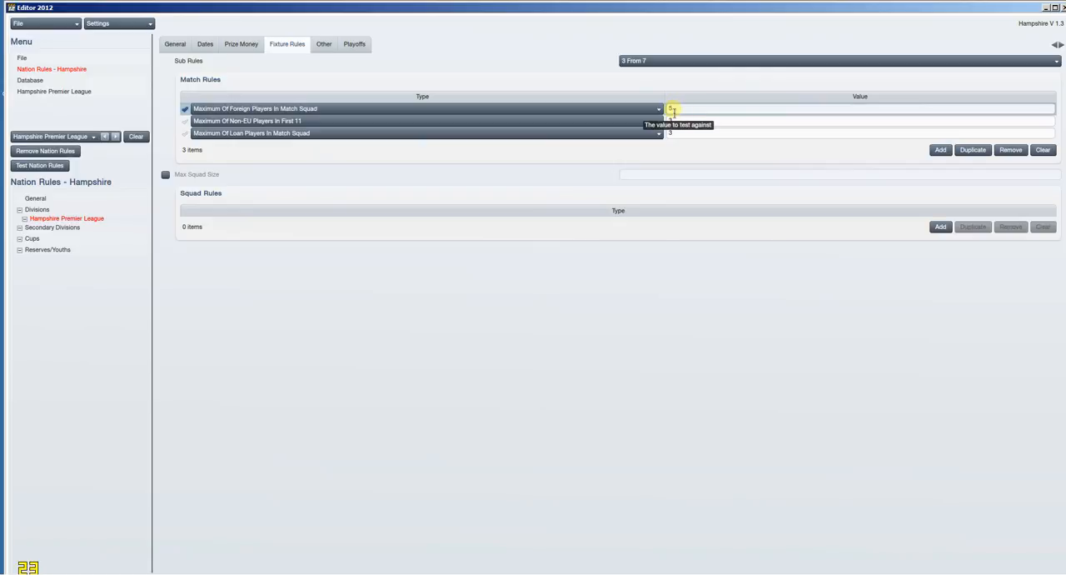
pyautogui.press('BackSpace')
pyautogui.write('3')
pyautogui.click(679, 121)
pyautogui.write('1')
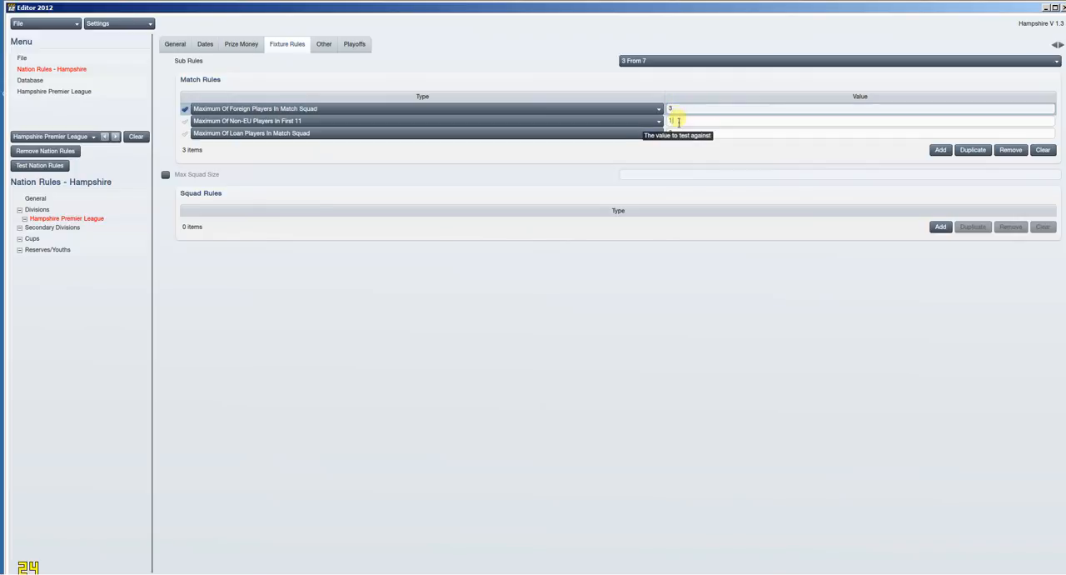
pyautogui.click(668, 109)
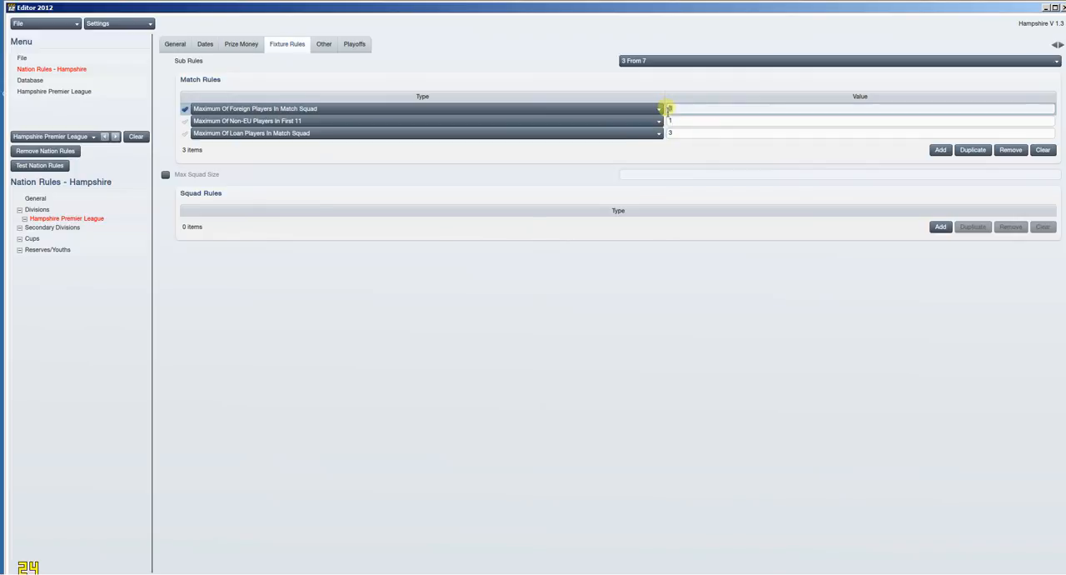
pyautogui.write('5')
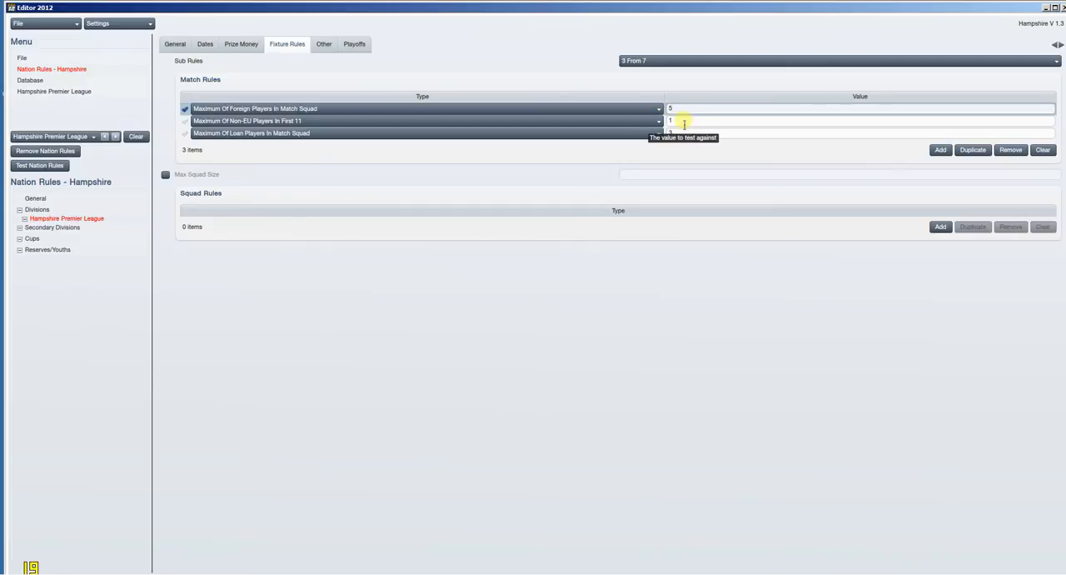
pyautogui.click(202, 47)
pyautogui.click(240, 48)
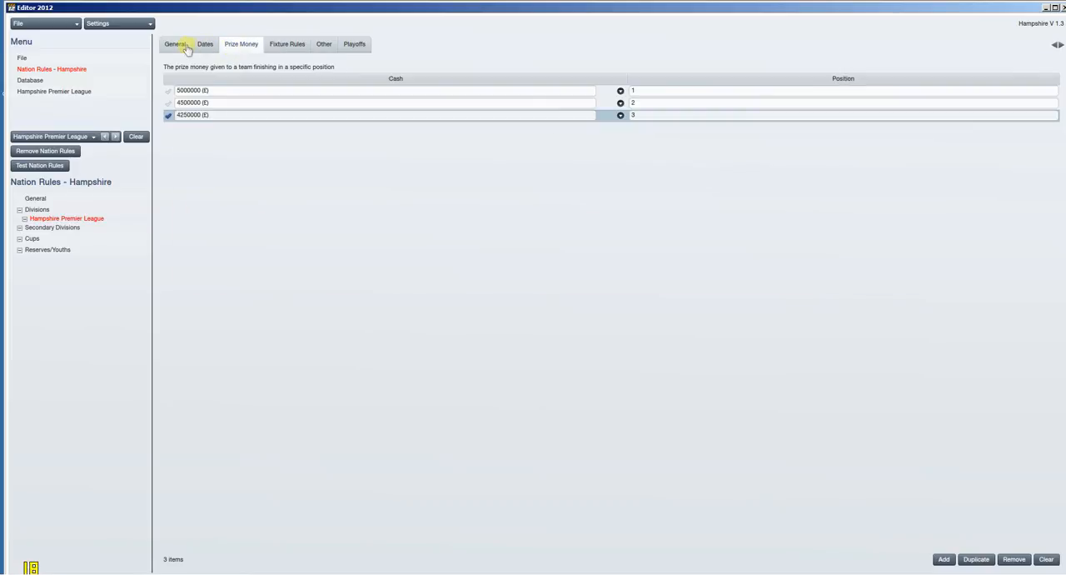
pyautogui.click(185, 46)
pyautogui.click(288, 47)
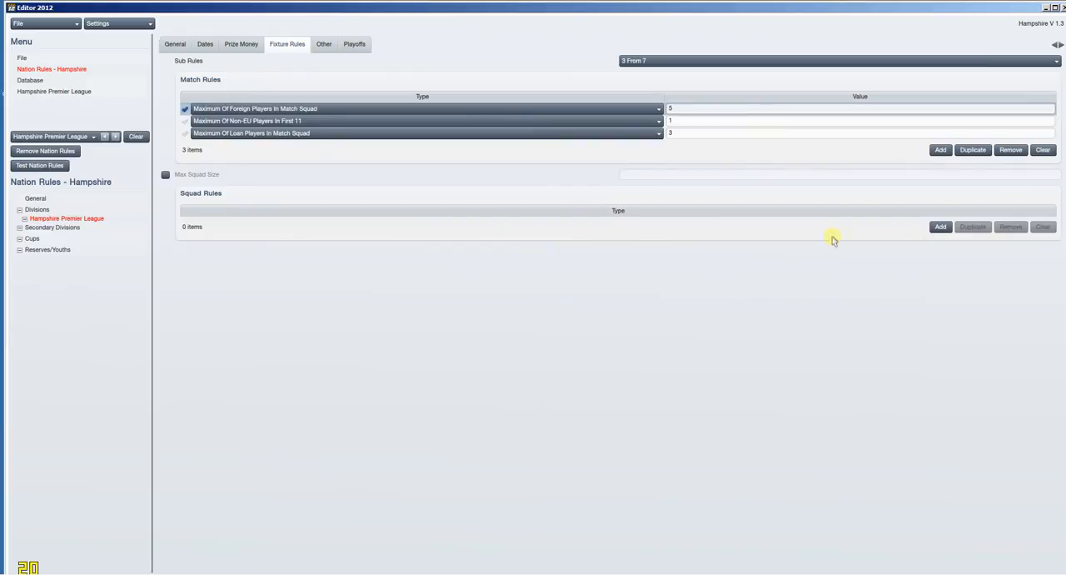
pyautogui.click(166, 175)
pyautogui.click(166, 175)
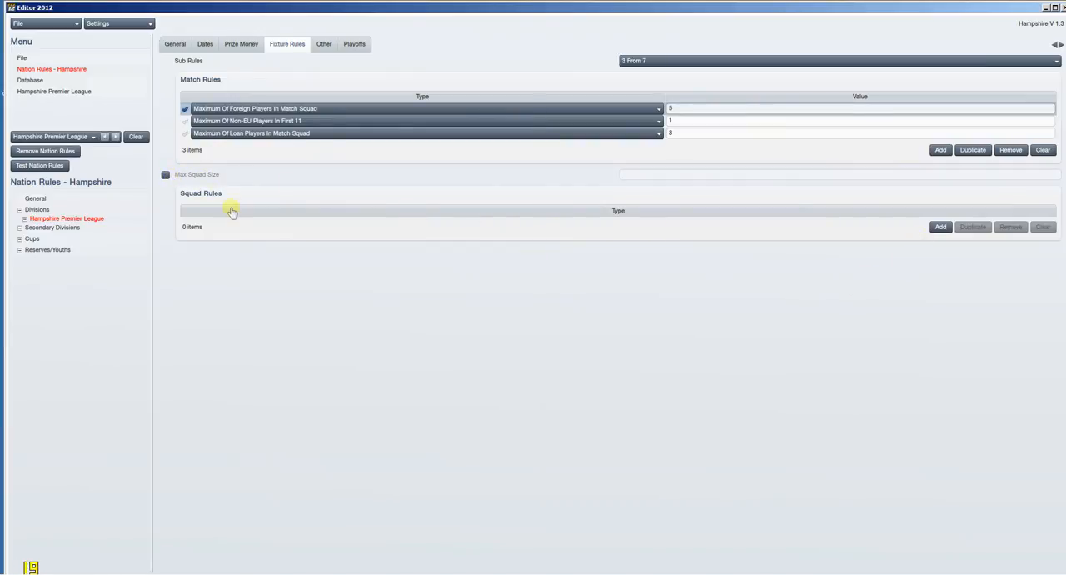
# Step: Set the match rule values to 9 foreign players, 5 non-EU players and 3 loan players
pyautogui.click(671, 108)
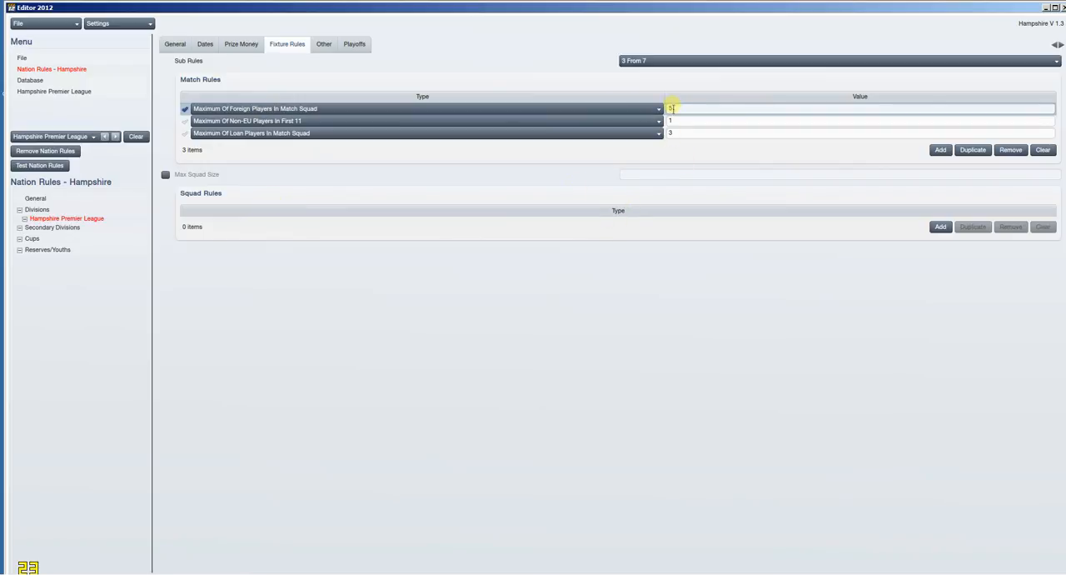
pyautogui.write('7')
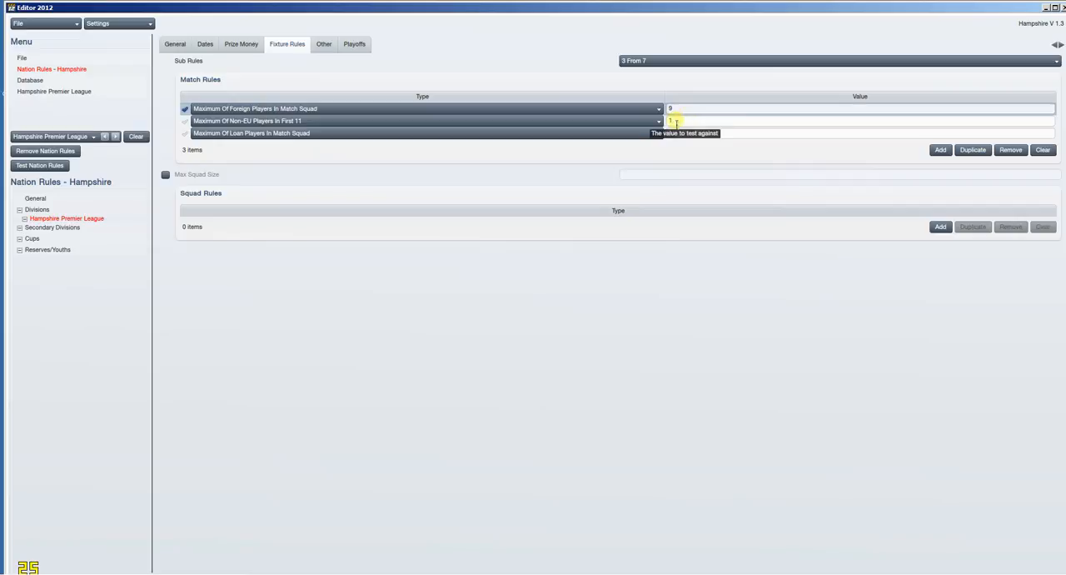
pyautogui.click(668, 121)
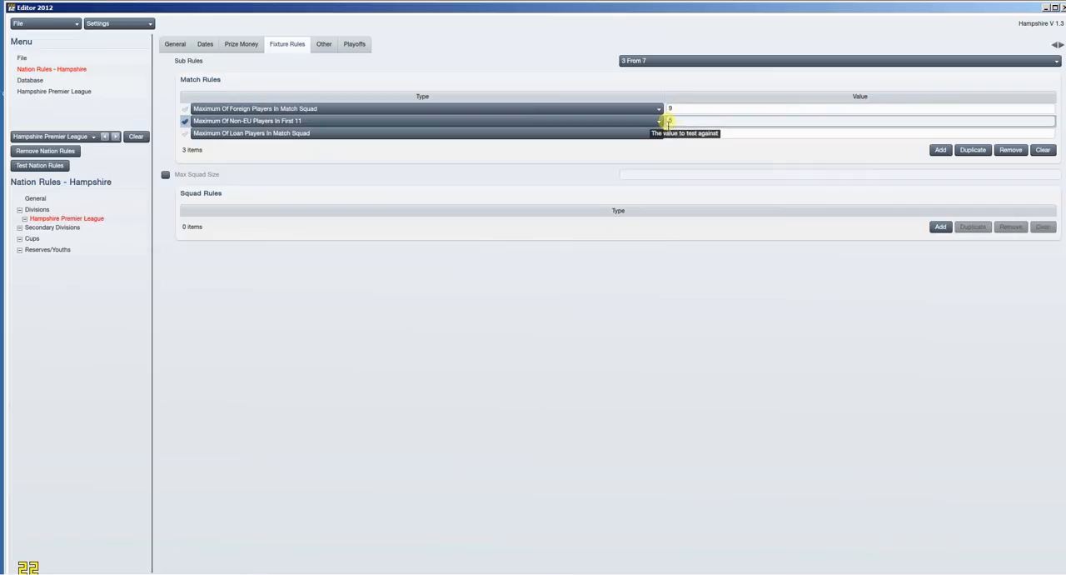
pyautogui.click(704, 134)
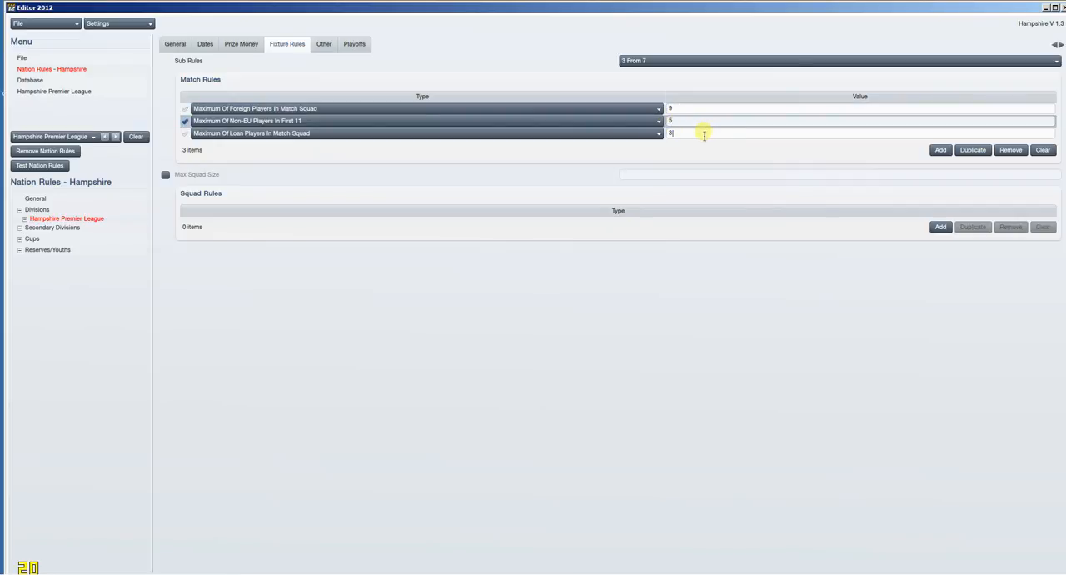
pyautogui.press('BackSpace')
pyautogui.write('3')
# Step: Examine the division's points deduction, promotion playoff and general settings, along with the nation's cups list
pyautogui.click(327, 45)
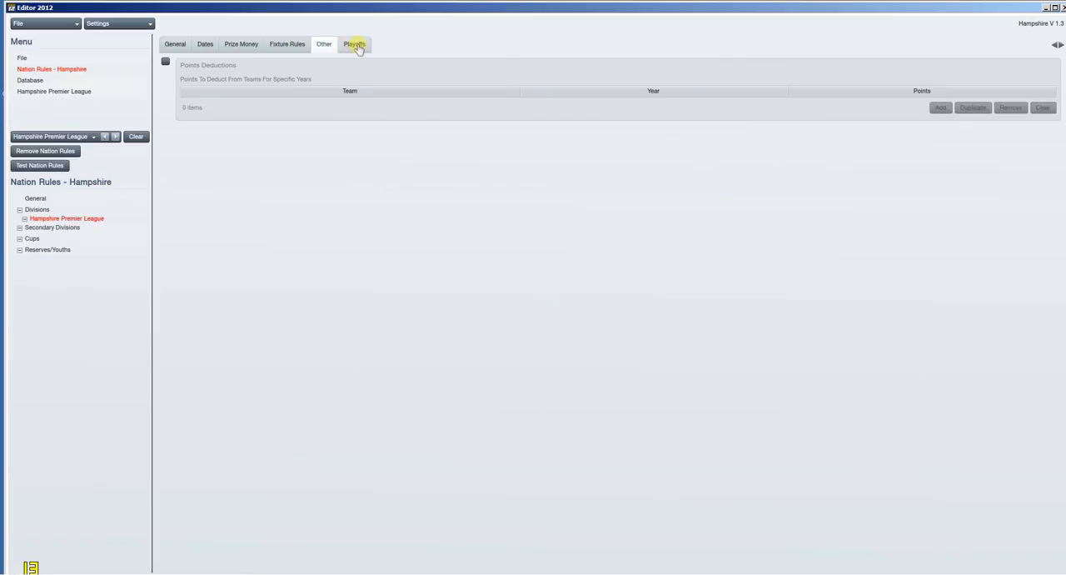
pyautogui.click(356, 45)
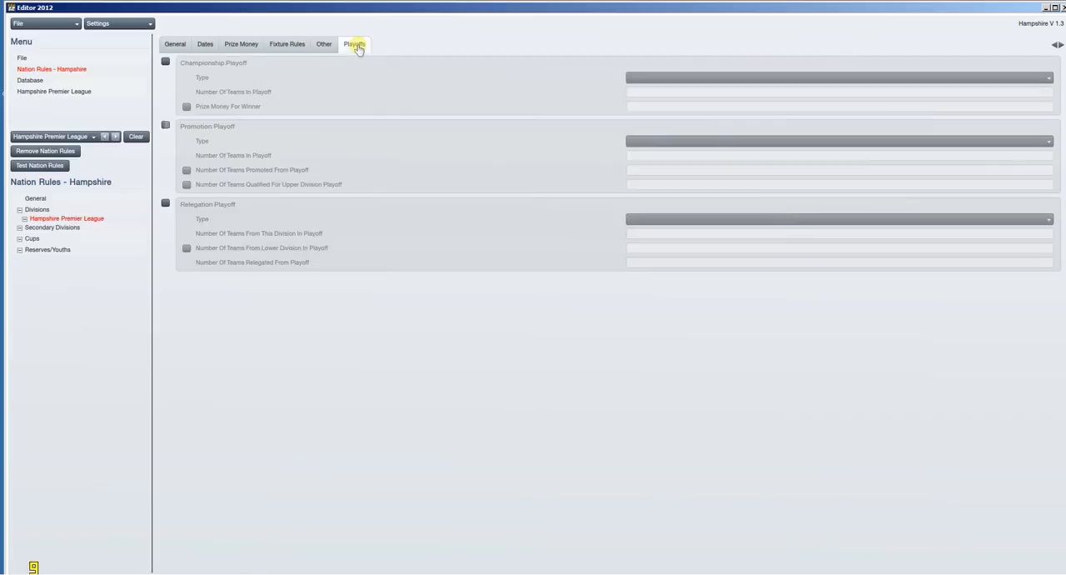
pyautogui.click(166, 128)
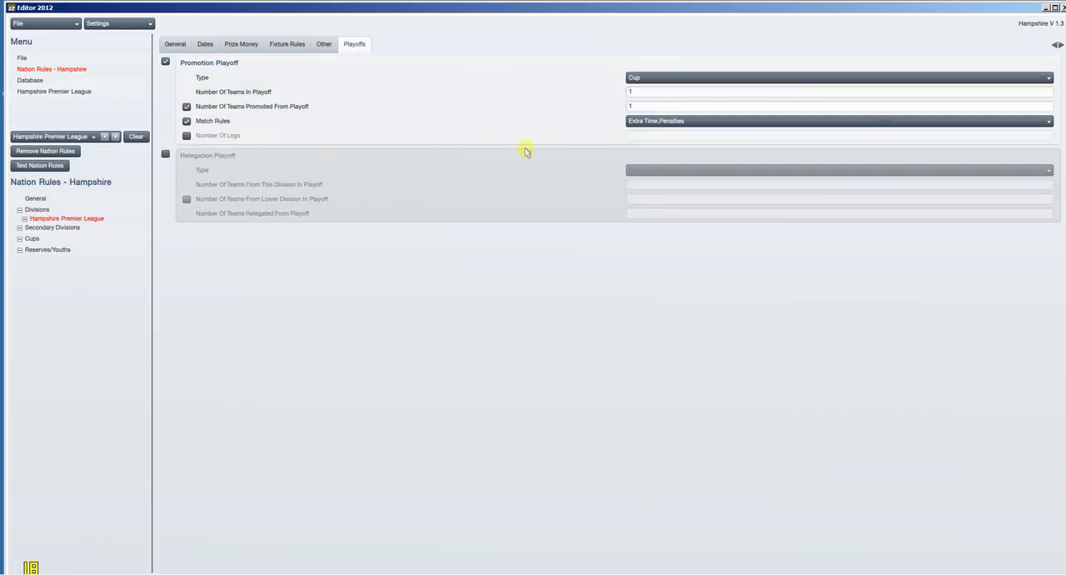
pyautogui.click(658, 78)
pyautogui.click(445, 127)
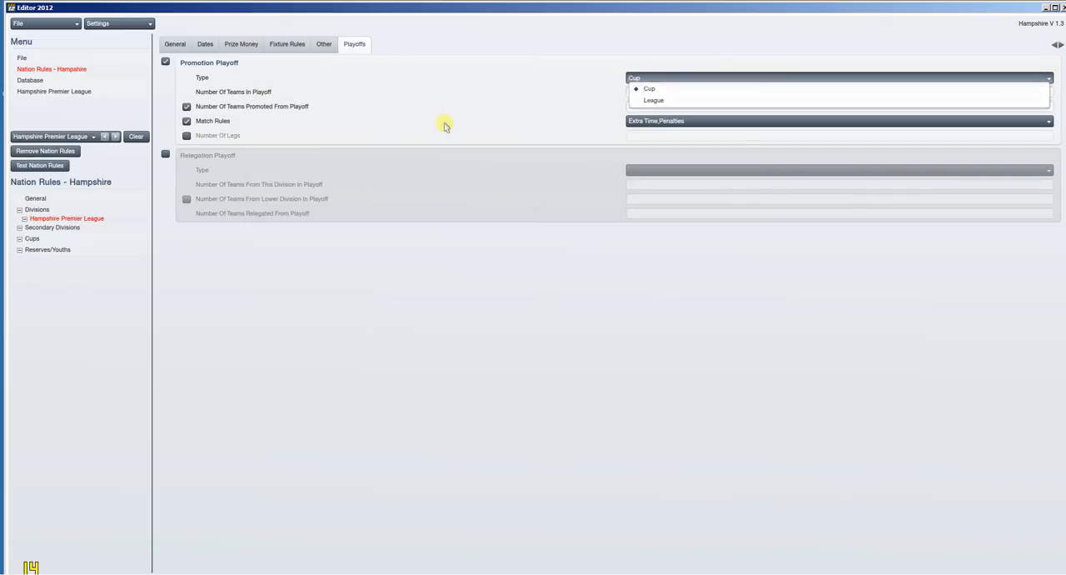
pyautogui.click(164, 63)
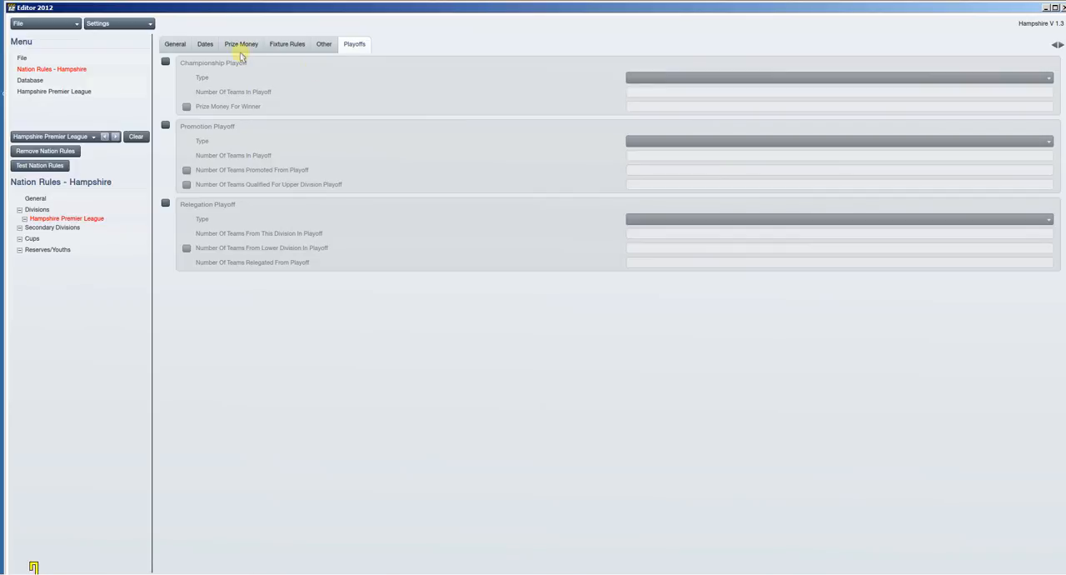
pyautogui.click(176, 47)
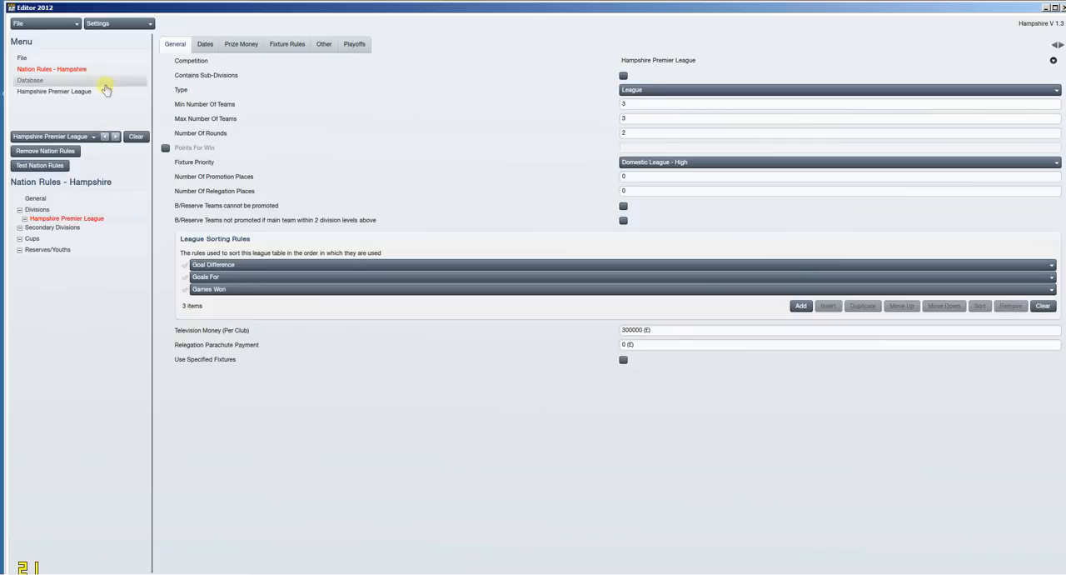
pyautogui.click(96, 240)
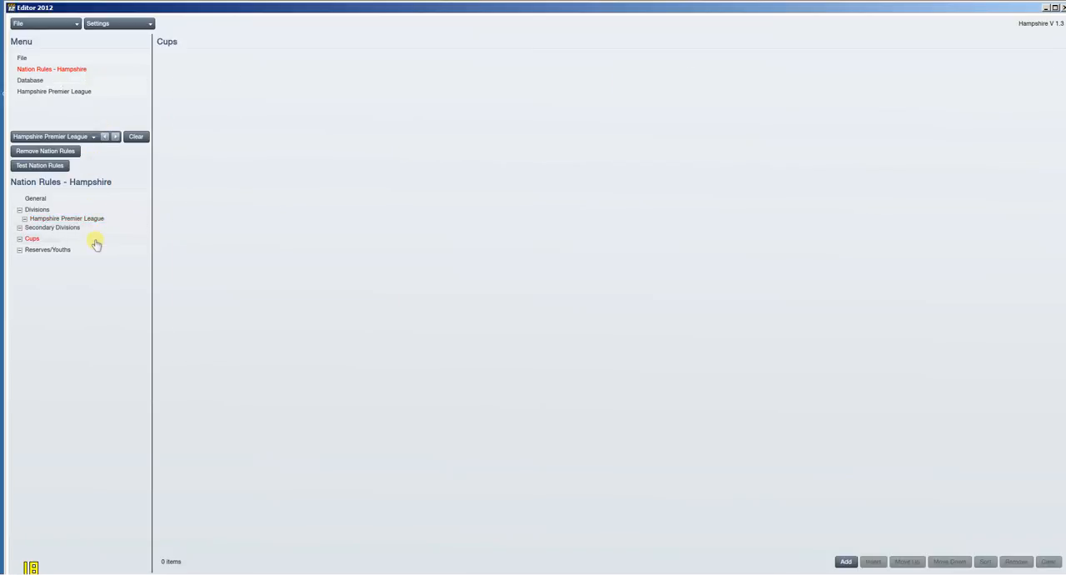
# Step: Reload the 12.2.0 Update database, discarding all unsaved changes
pyautogui.click(90, 82)
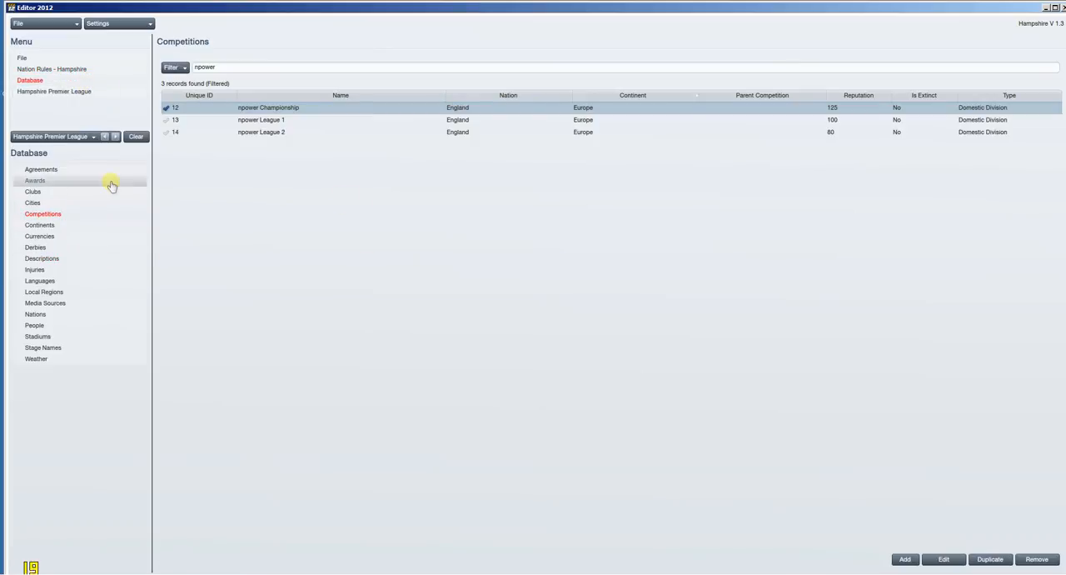
pyautogui.click(69, 23)
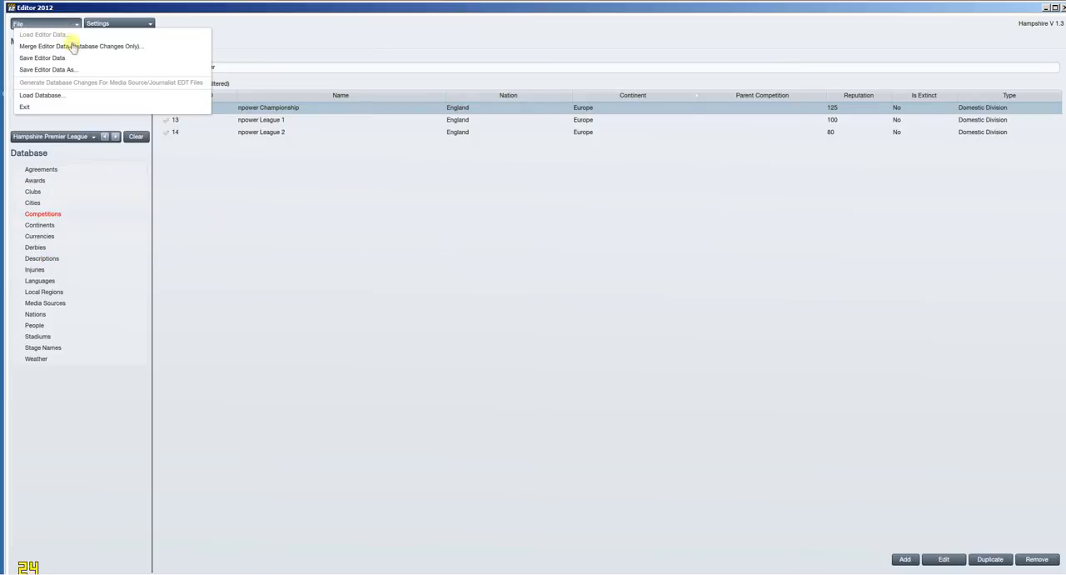
pyautogui.click(73, 96)
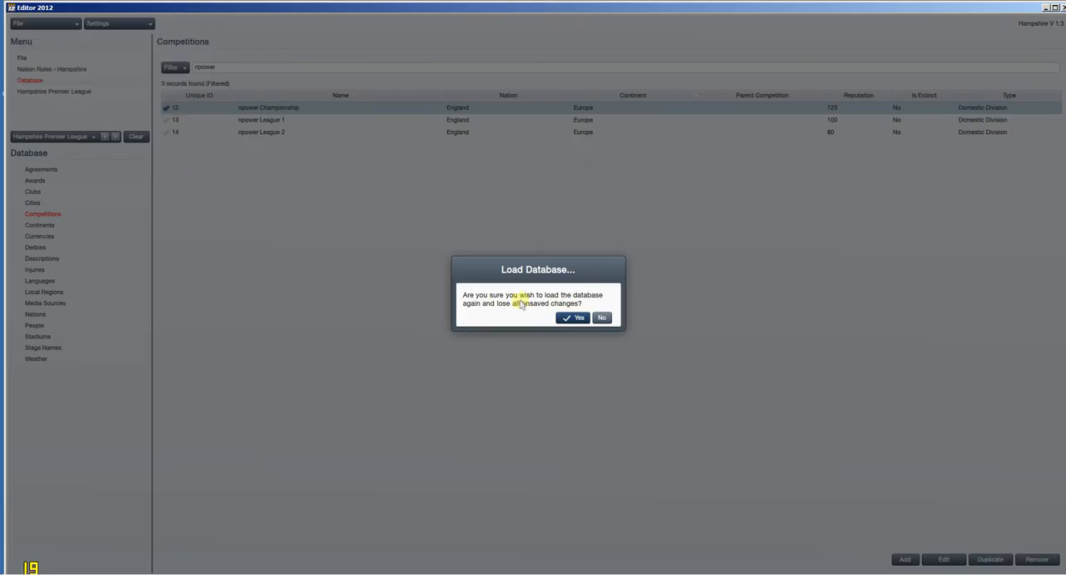
pyautogui.click(575, 319)
pyautogui.click(554, 276)
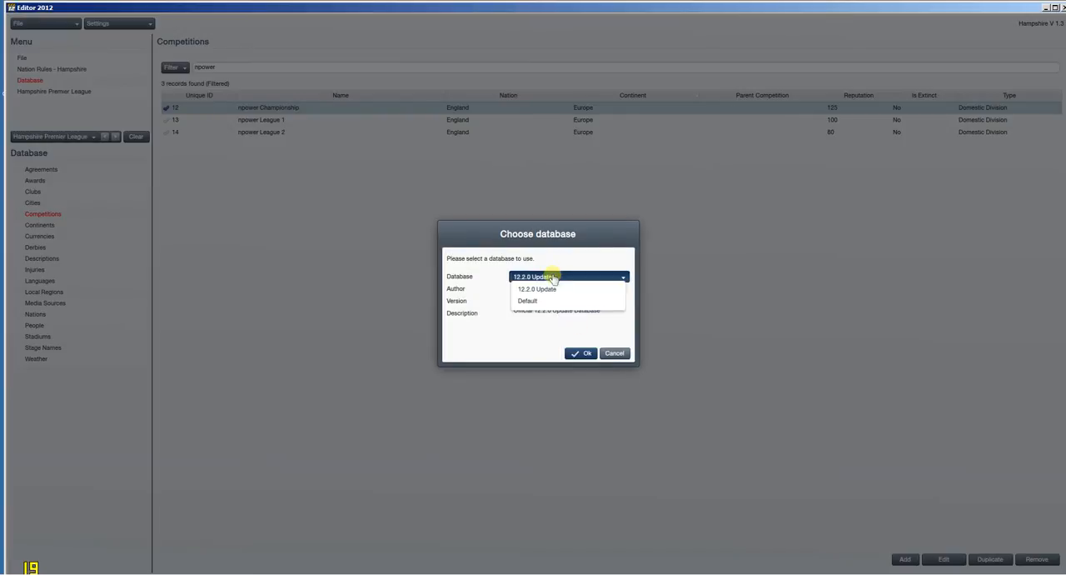
pyautogui.click(567, 289)
pyautogui.click(586, 356)
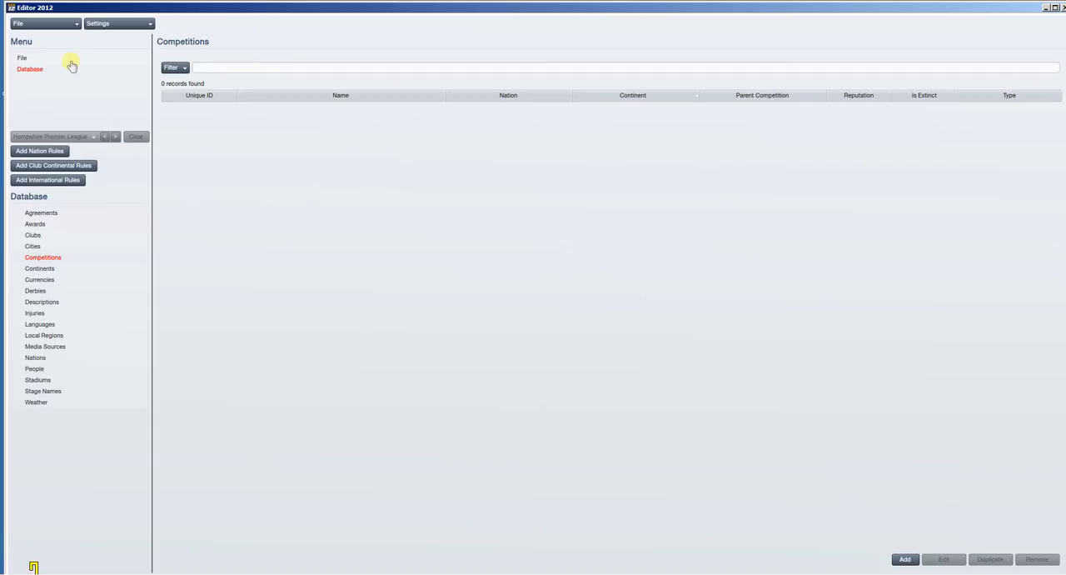
# Step: Load the Lincs v3.15 editor data file and open the Lincs & Humber nation rules
pyautogui.click(57, 24)
pyautogui.click(59, 34)
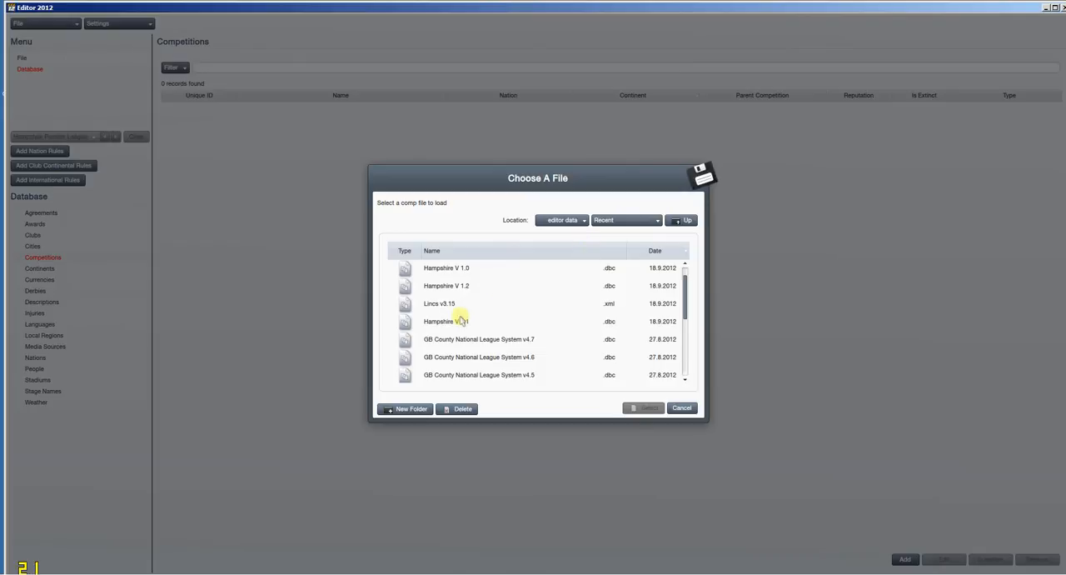
pyautogui.scroll(-1, 455, 319)
pyautogui.scroll(1, 446, 312)
pyautogui.click(438, 304)
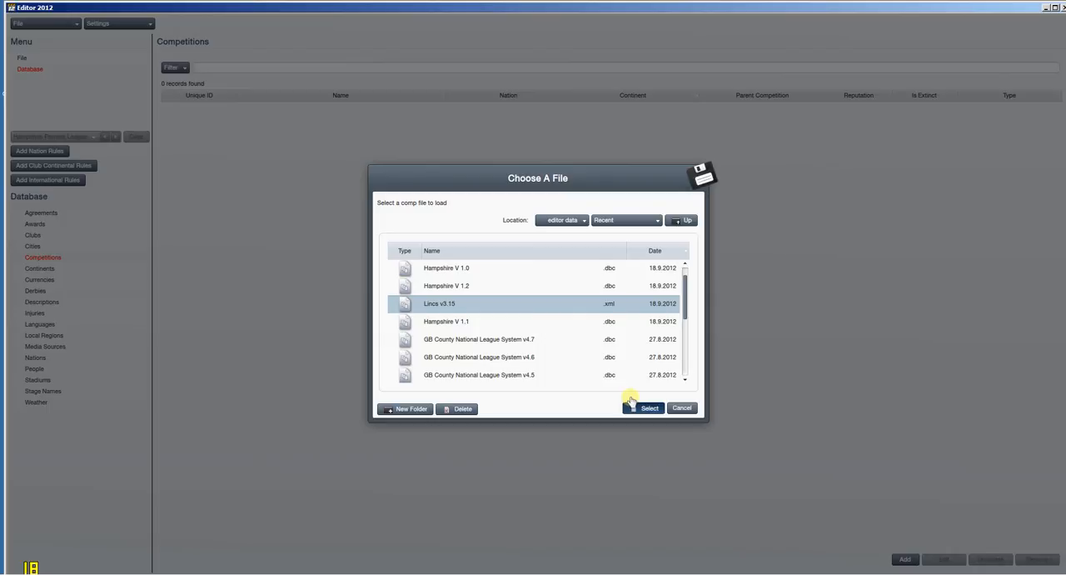
pyautogui.click(630, 402)
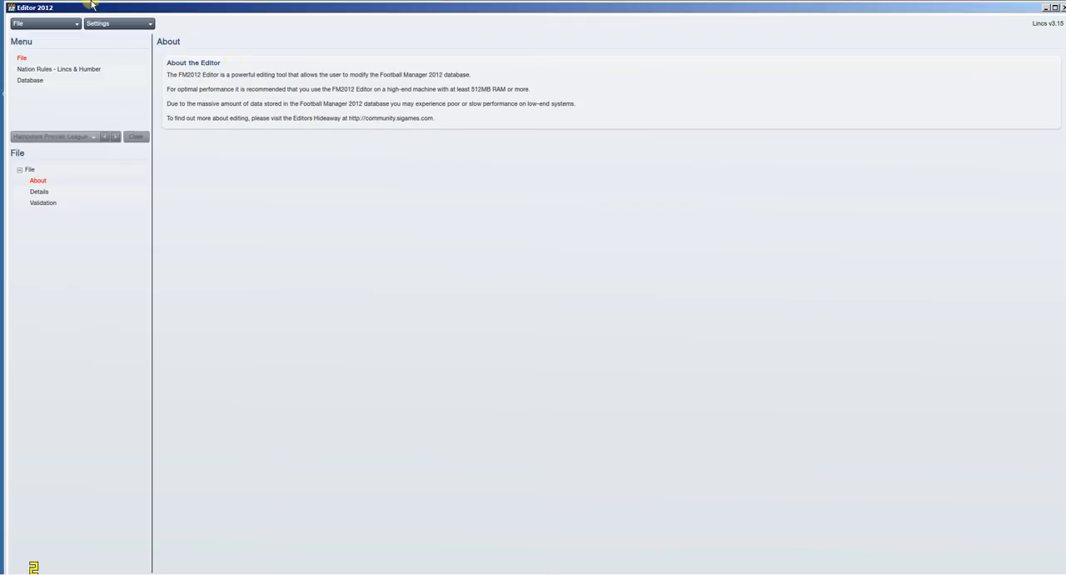
pyautogui.click(100, 70)
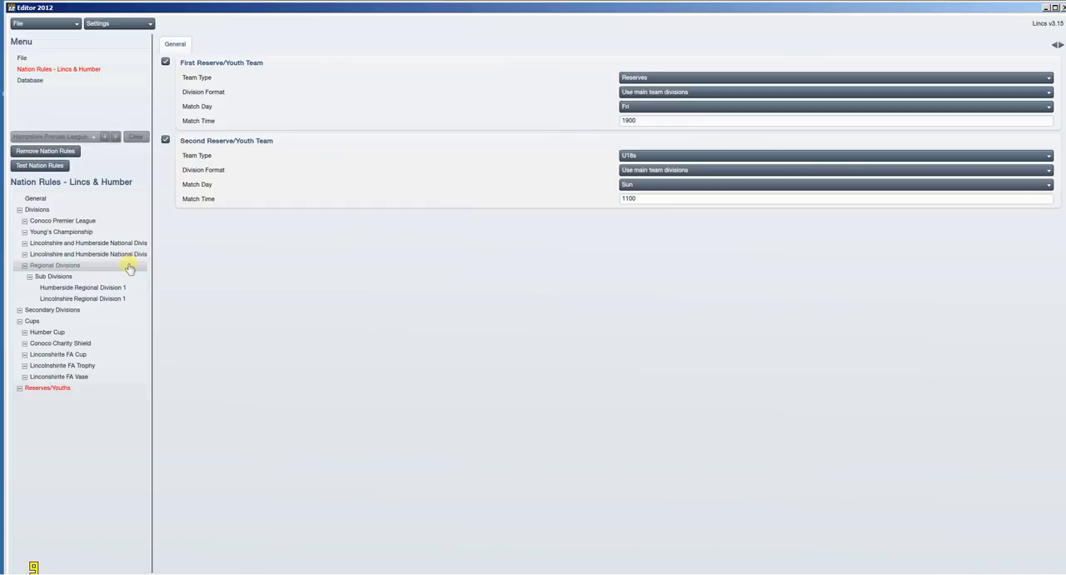
# Step: Compare the match squad limits in the fixture rules of Young's Championship and the Conoco Premier League
pyautogui.click(102, 232)
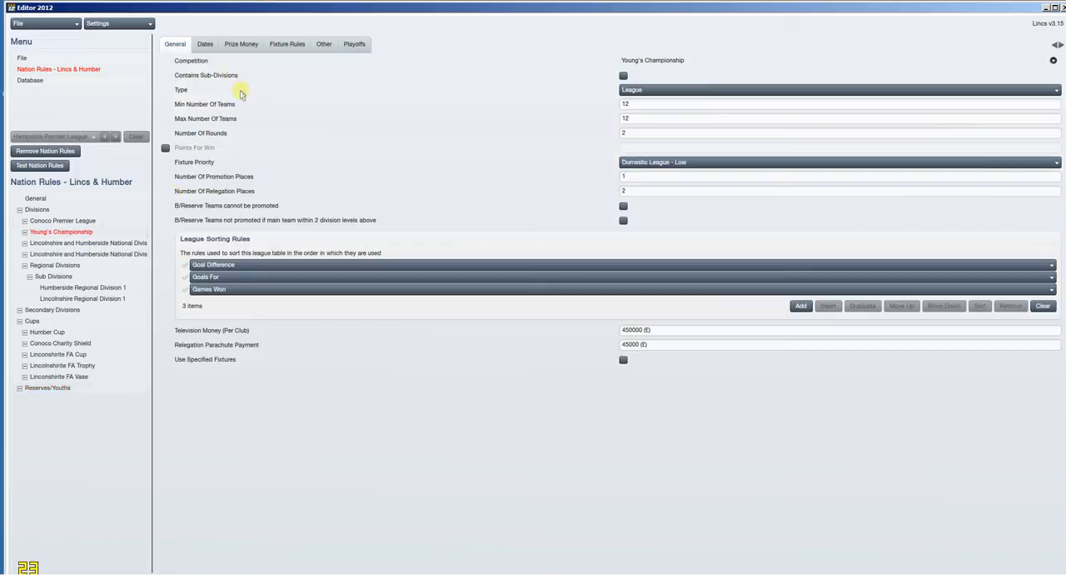
pyautogui.click(284, 46)
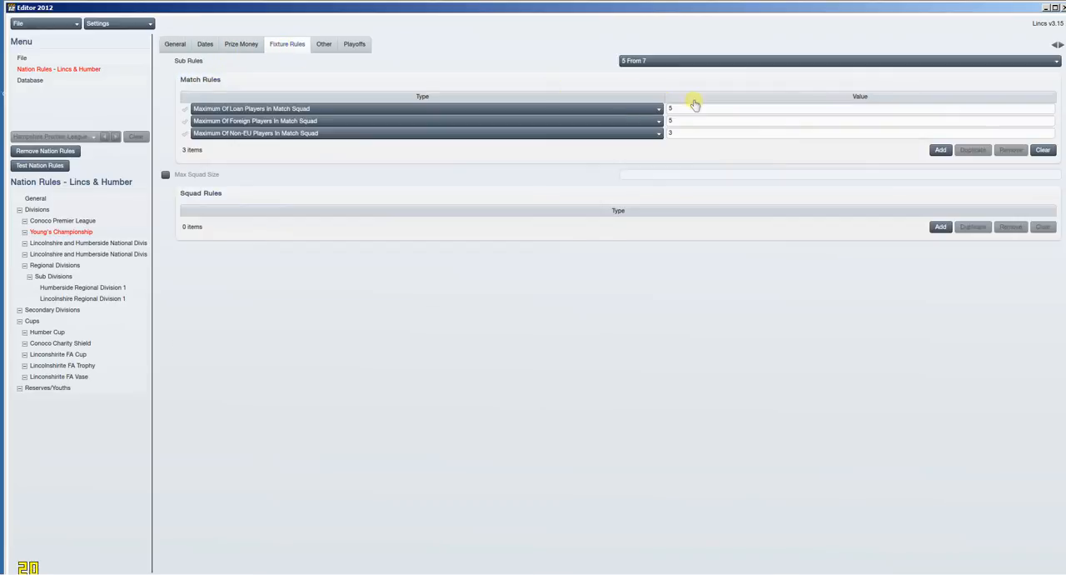
pyautogui.click(84, 220)
pyautogui.click(295, 50)
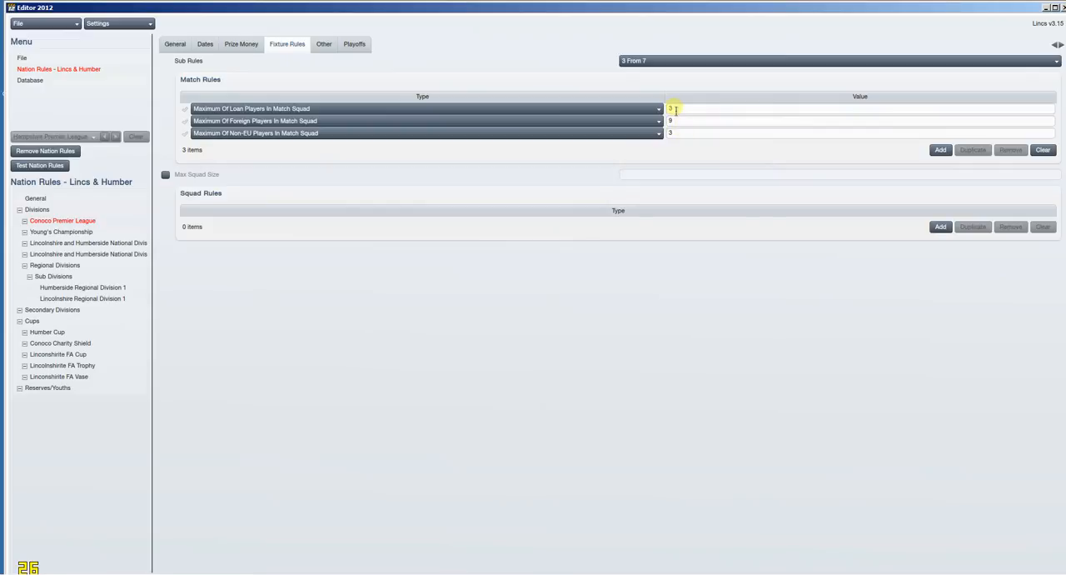
pyautogui.doubleClick(676, 121)
pyautogui.click(110, 231)
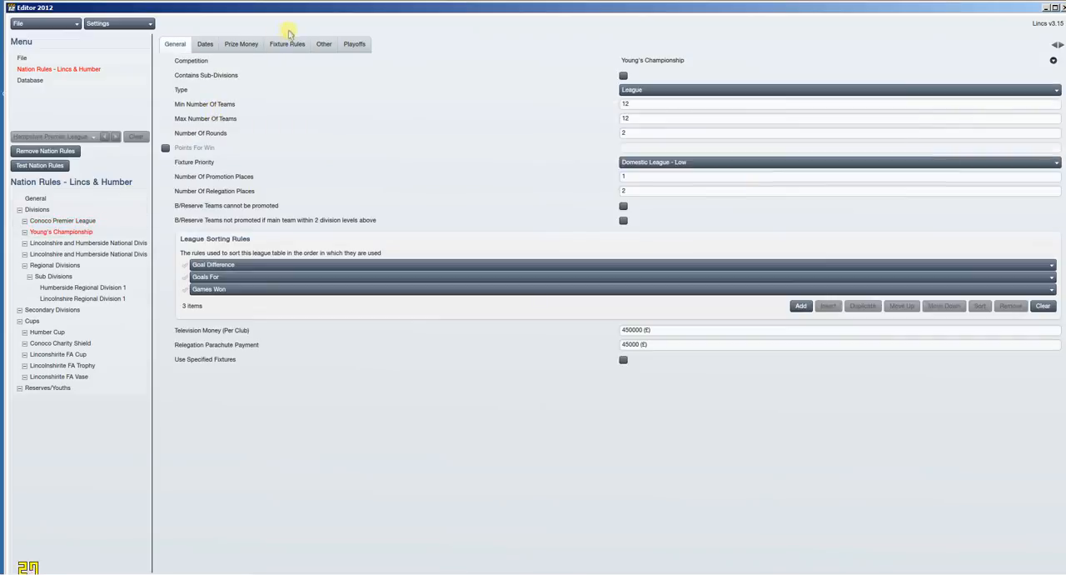
pyautogui.click(290, 43)
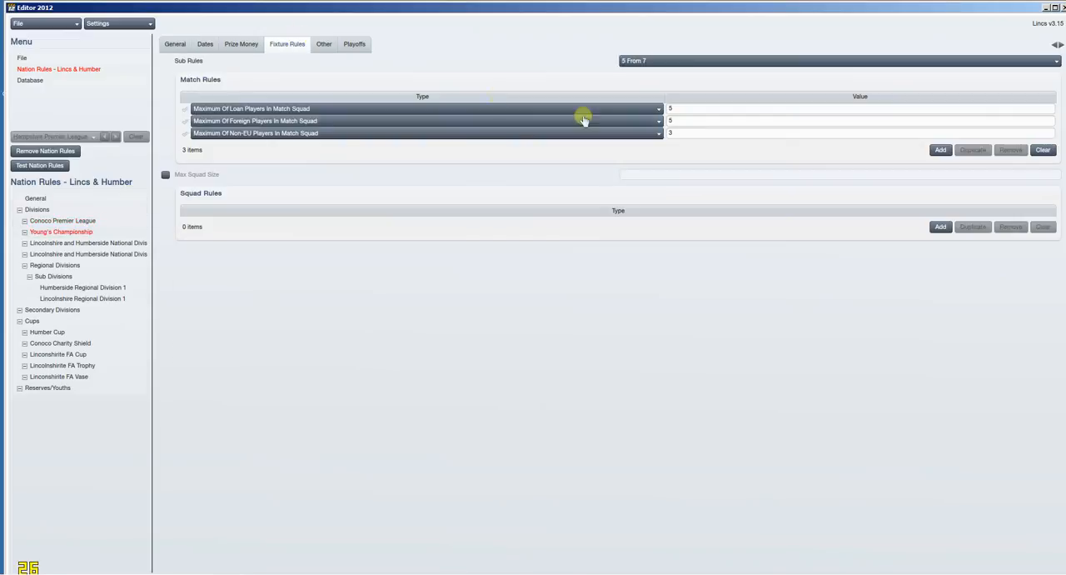
pyautogui.doubleClick(671, 121)
# Step: Examine the fixture rules of Lincolnshire and Humberside National Division 1 and recheck those of Young's Championship
pyautogui.click(126, 243)
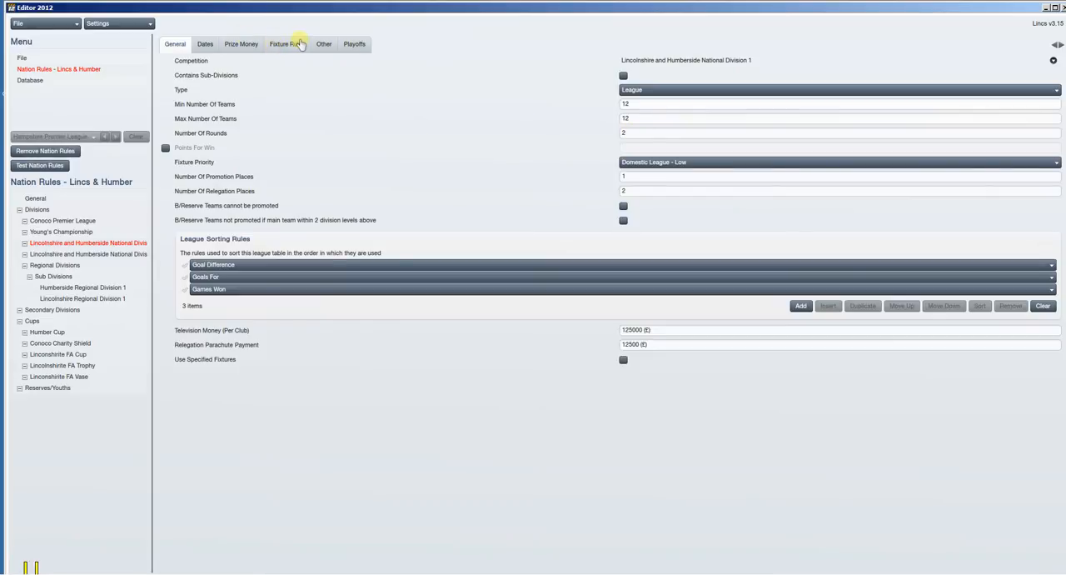
pyautogui.click(297, 44)
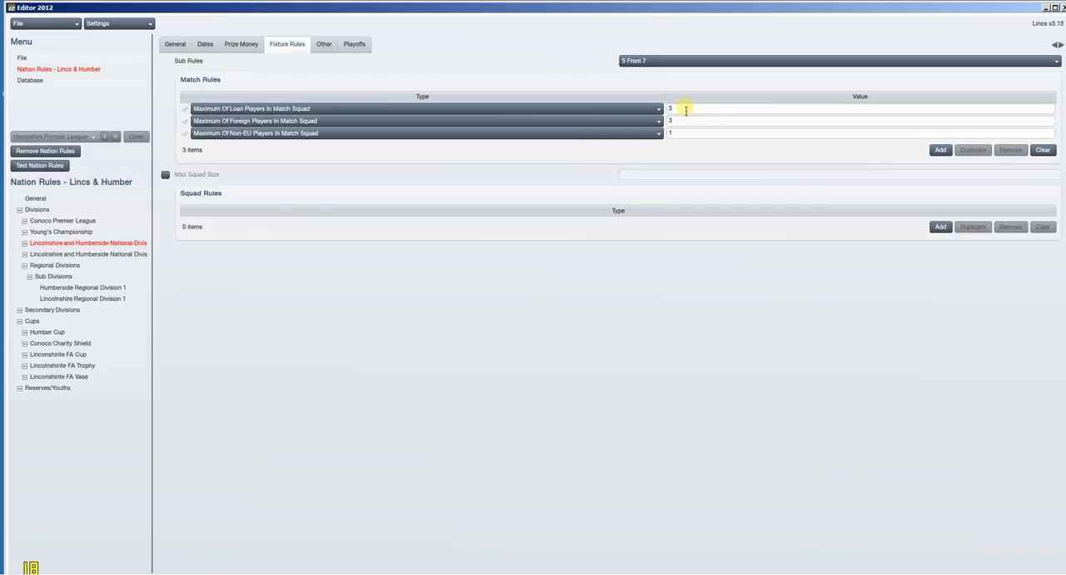
pyautogui.click(685, 109)
pyautogui.click(112, 232)
pyautogui.click(298, 46)
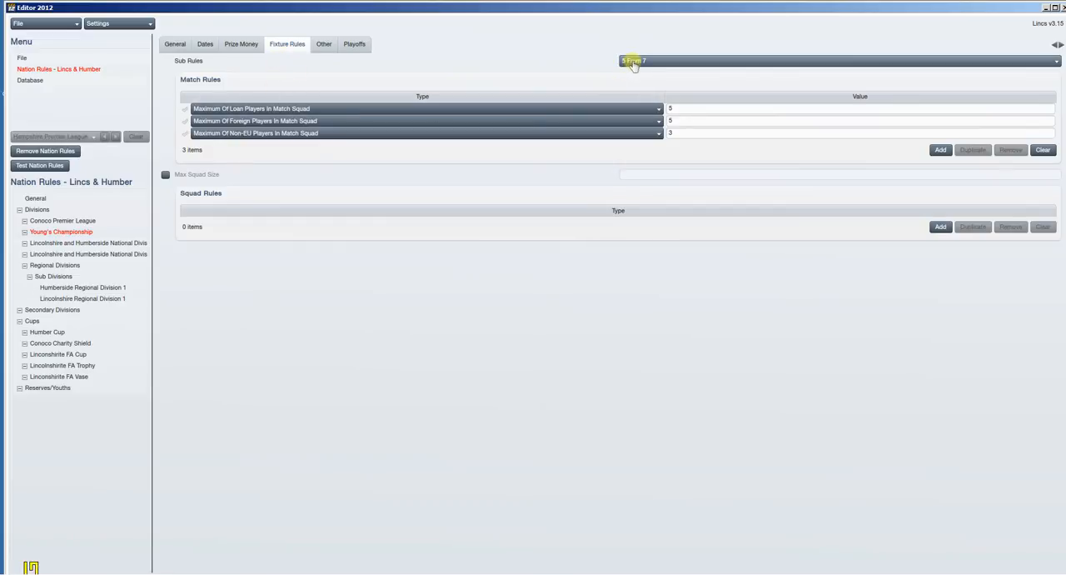
# Step: Compare the prize money by finishing position in Young's Championship and the Conoco Premier League
pyautogui.click(240, 48)
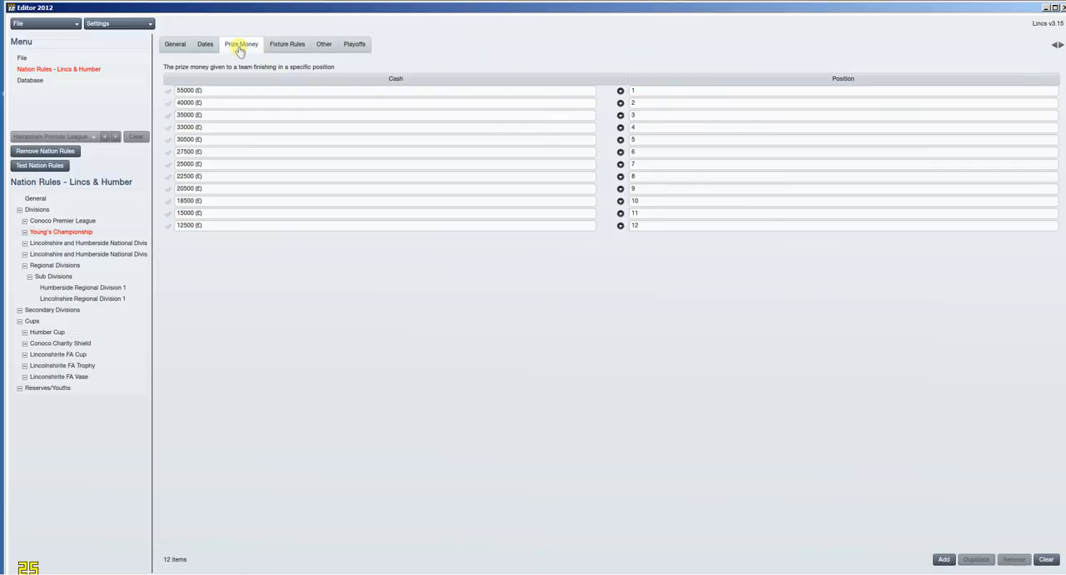
pyautogui.click(86, 220)
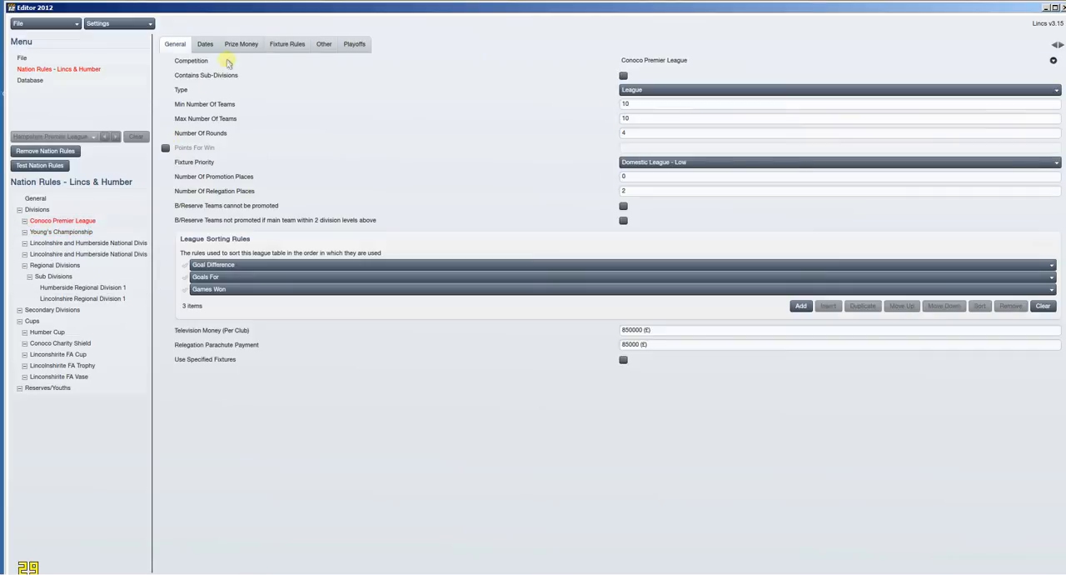
pyautogui.click(240, 50)
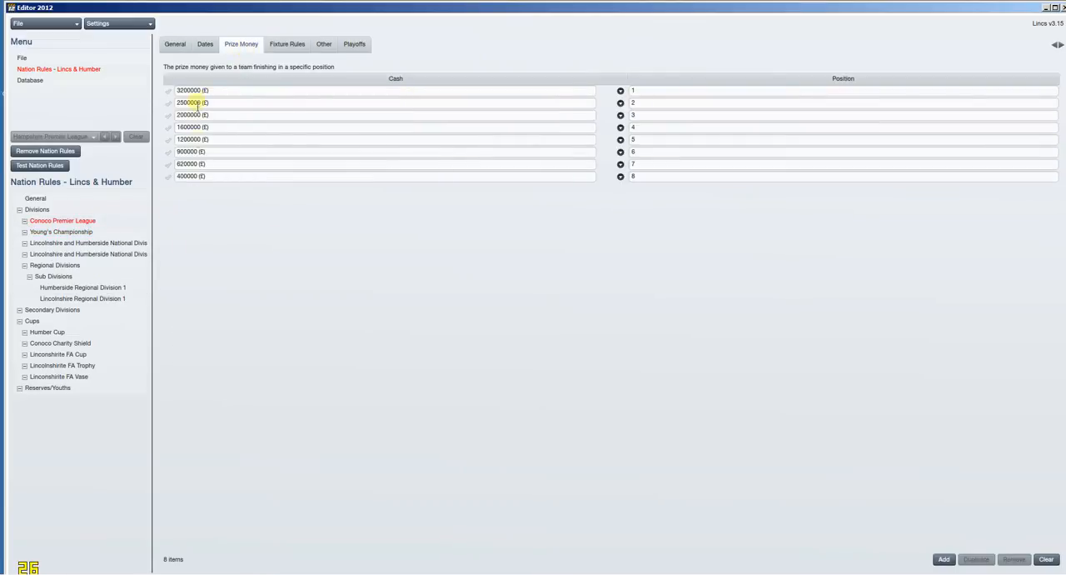
# Step: Examine the points deduction, general and playoff settings of Young's Championship
pyautogui.click(99, 233)
pyautogui.click(324, 47)
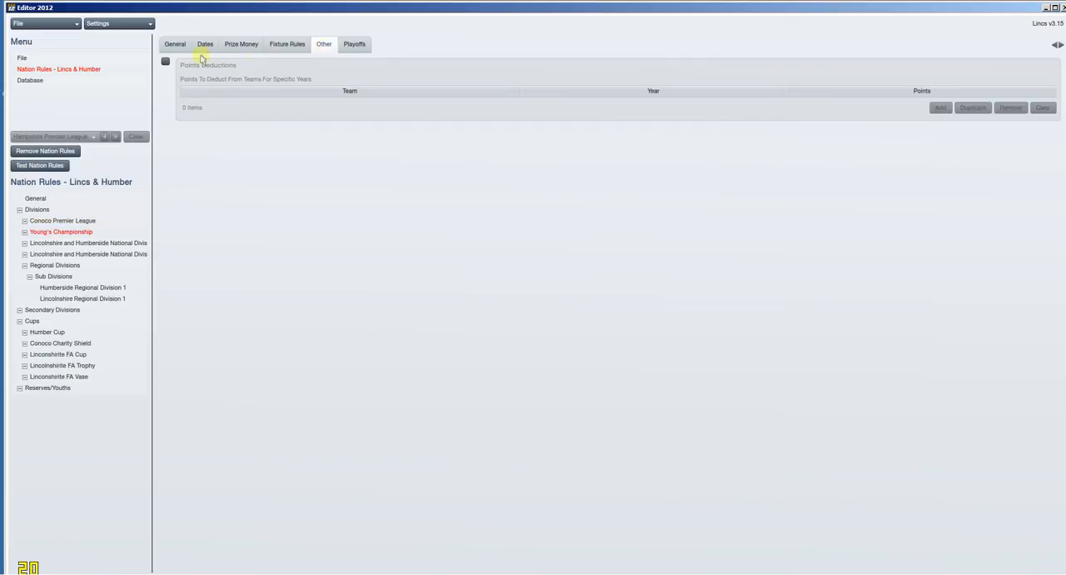
pyautogui.click(174, 44)
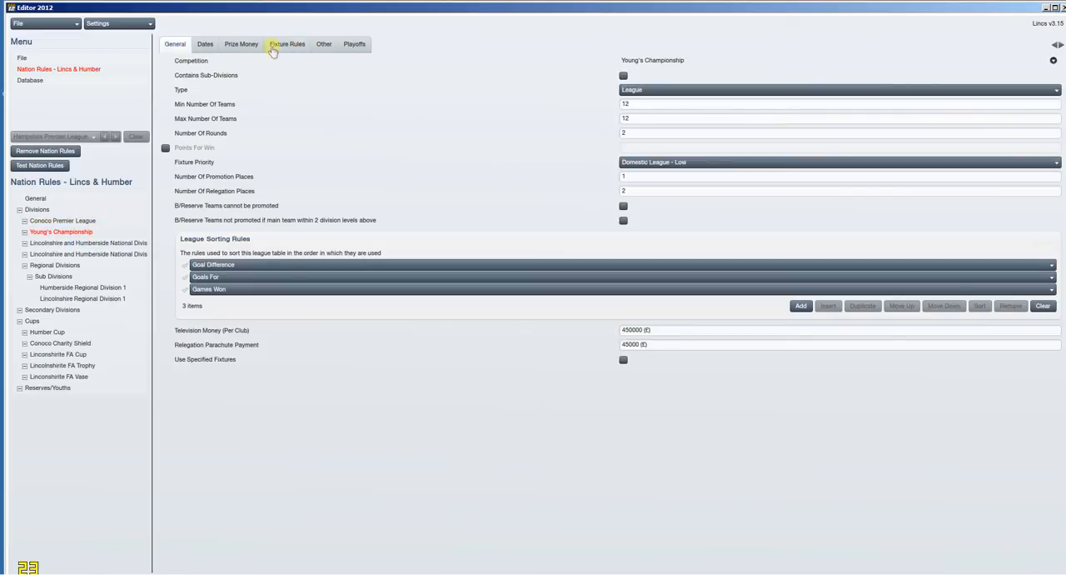
pyautogui.click(355, 44)
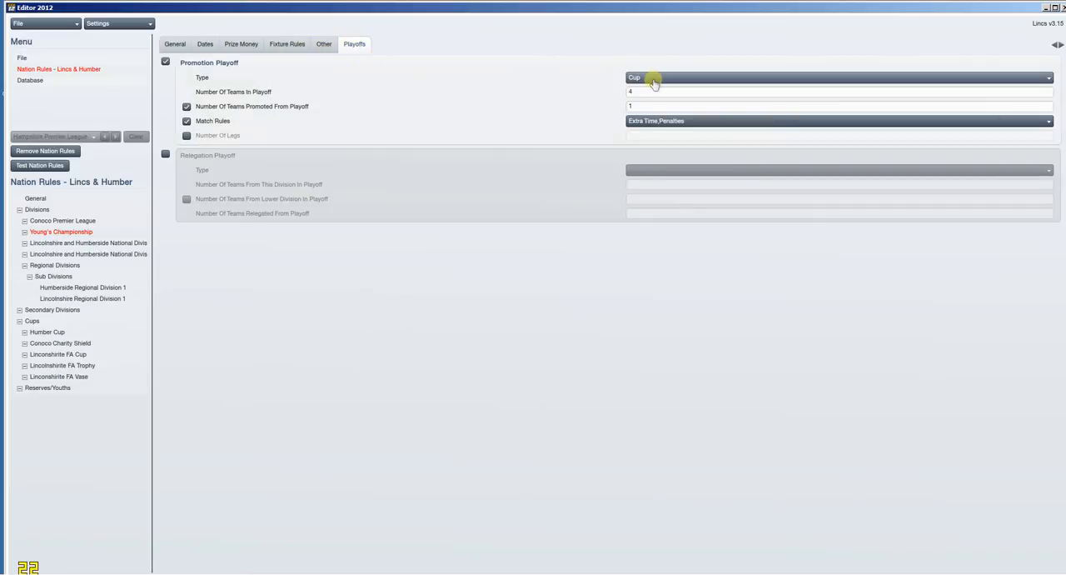
# Step: Try the League type for Lincolnshire and Humberside National Division 2 and return it to Inactive Division
pyautogui.click(115, 254)
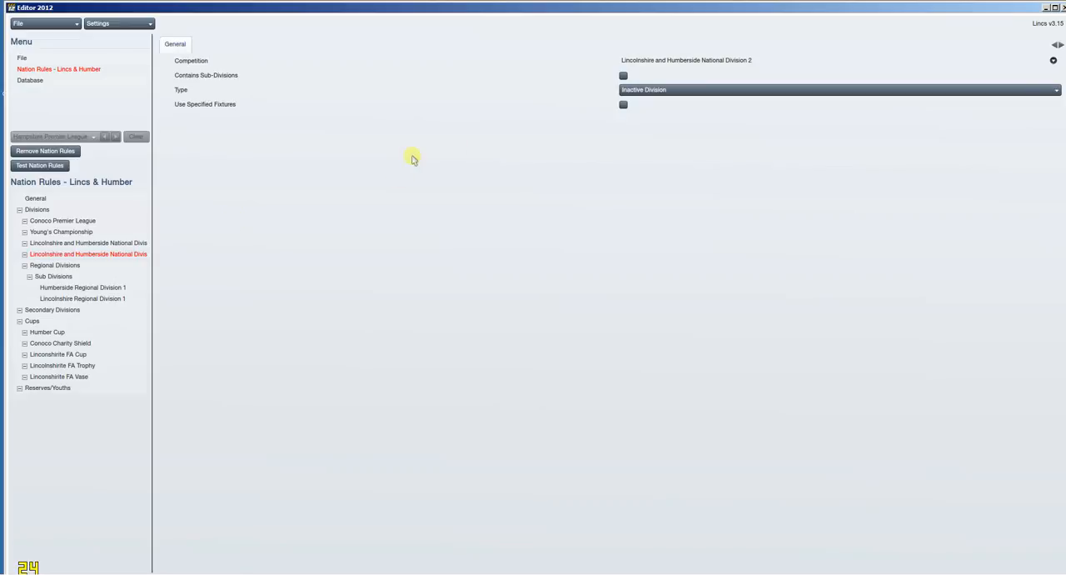
pyautogui.click(665, 94)
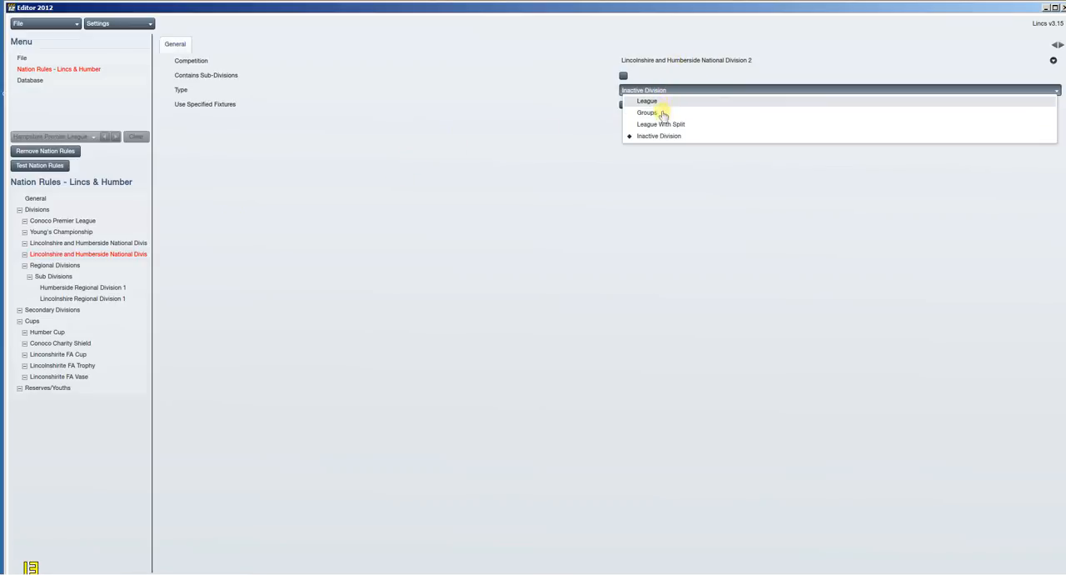
pyautogui.click(647, 101)
pyautogui.click(674, 89)
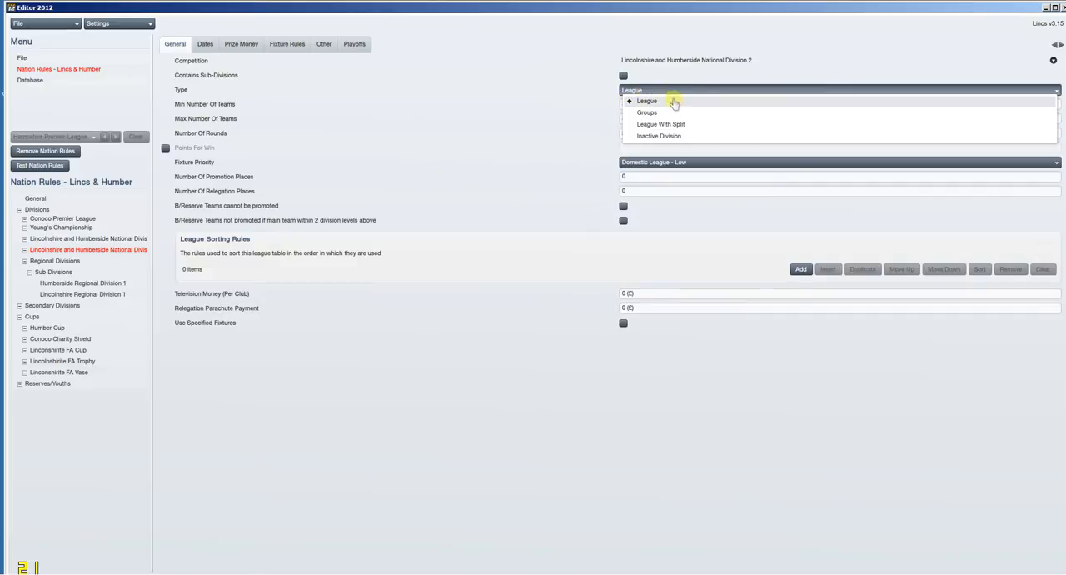
pyautogui.click(673, 137)
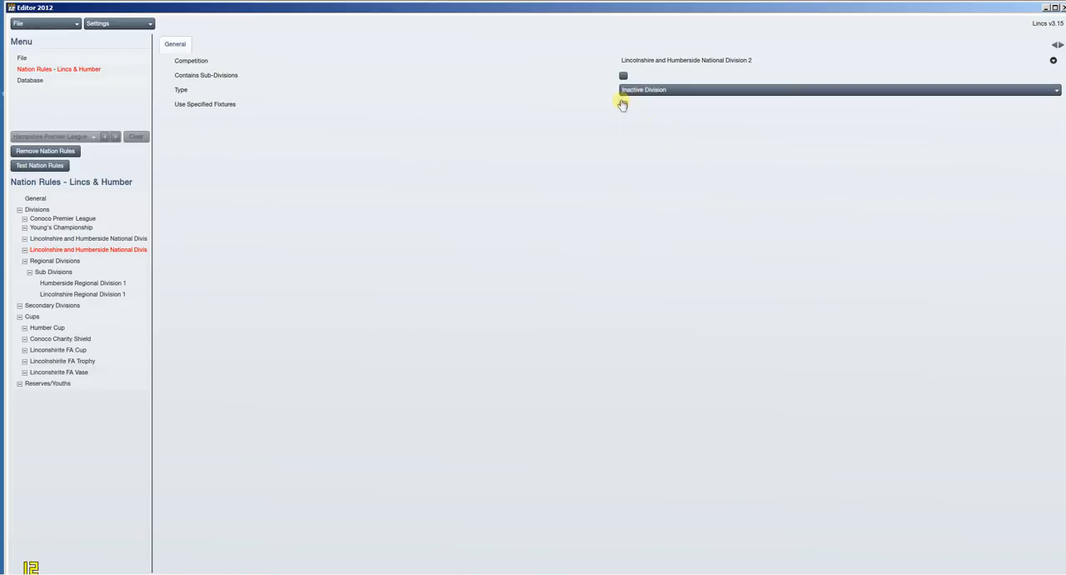
# Step: Examine the general settings of the Regional Divisions and their Humberside and Lincolnshire sub-divisions
pyautogui.click(65, 261)
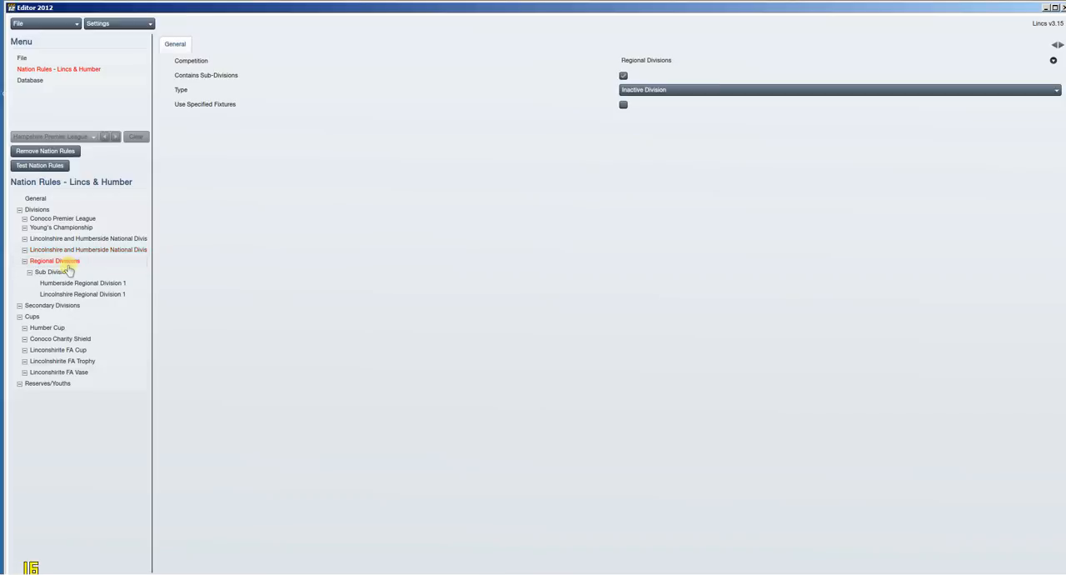
pyautogui.click(122, 284)
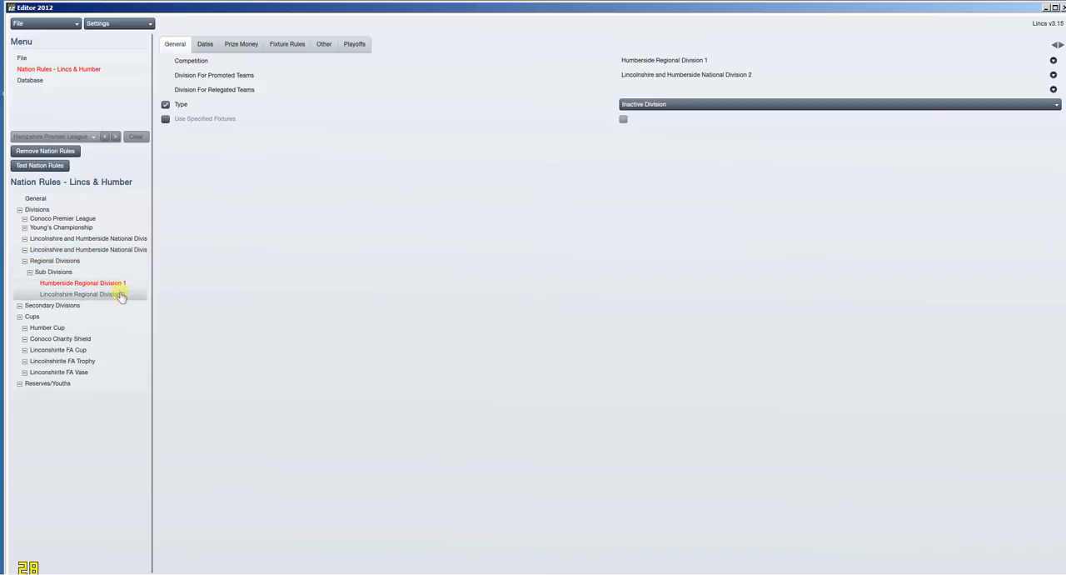
pyautogui.click(119, 294)
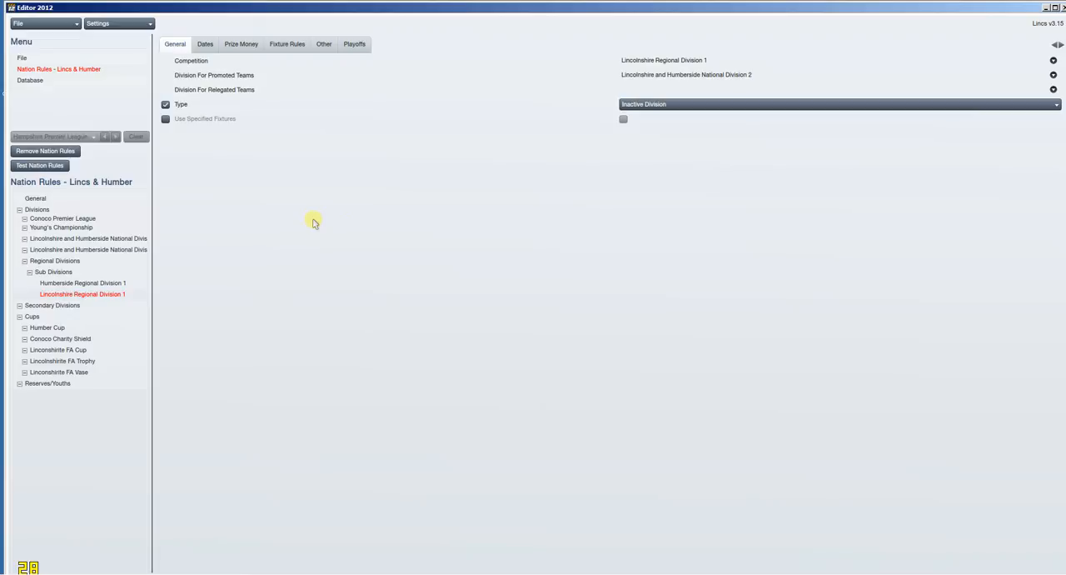
# Step: Examine the Humber Cup's general settings, fixture rules and its team entry from Lincolnshire and Humberside National Division 2
pyautogui.click(113, 332)
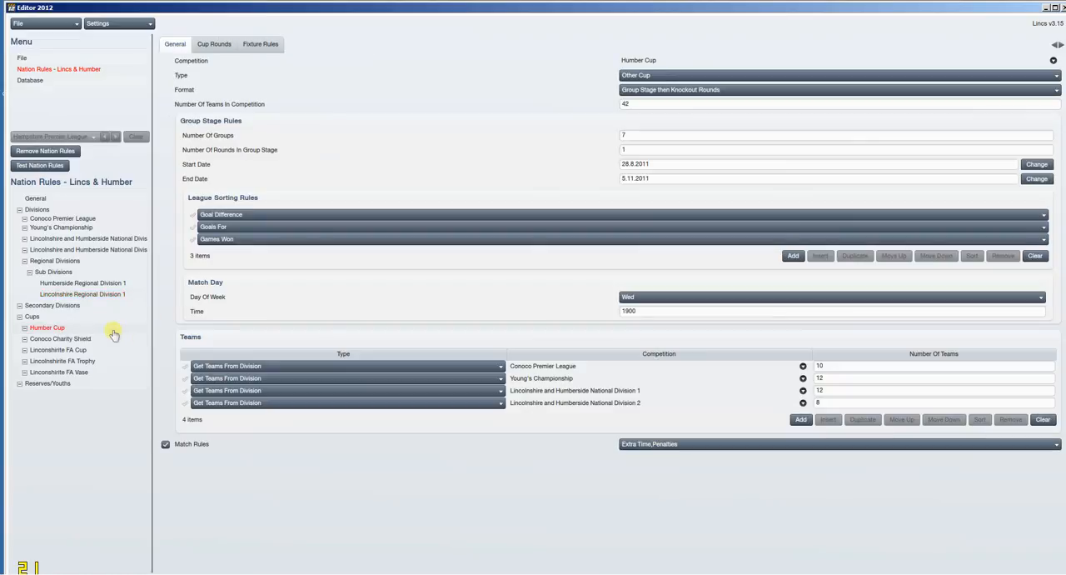
pyautogui.click(83, 315)
pyautogui.click(89, 328)
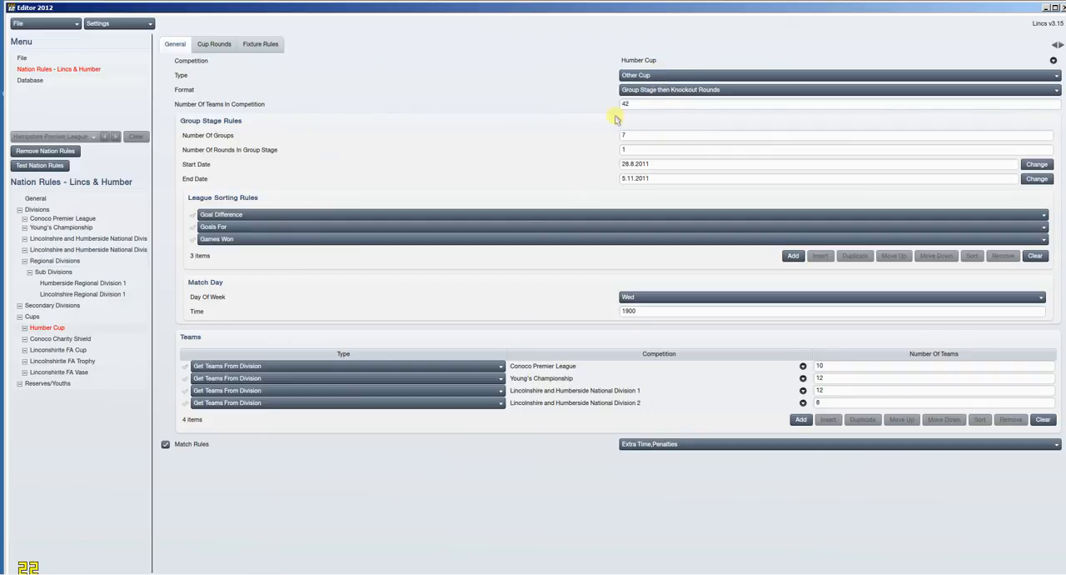
pyautogui.click(260, 44)
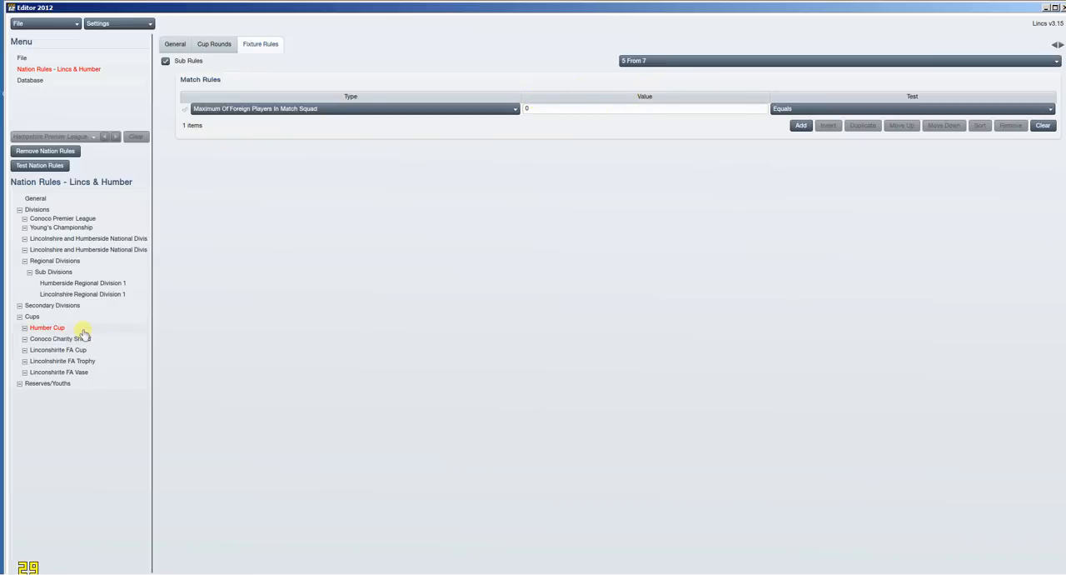
pyautogui.click(169, 42)
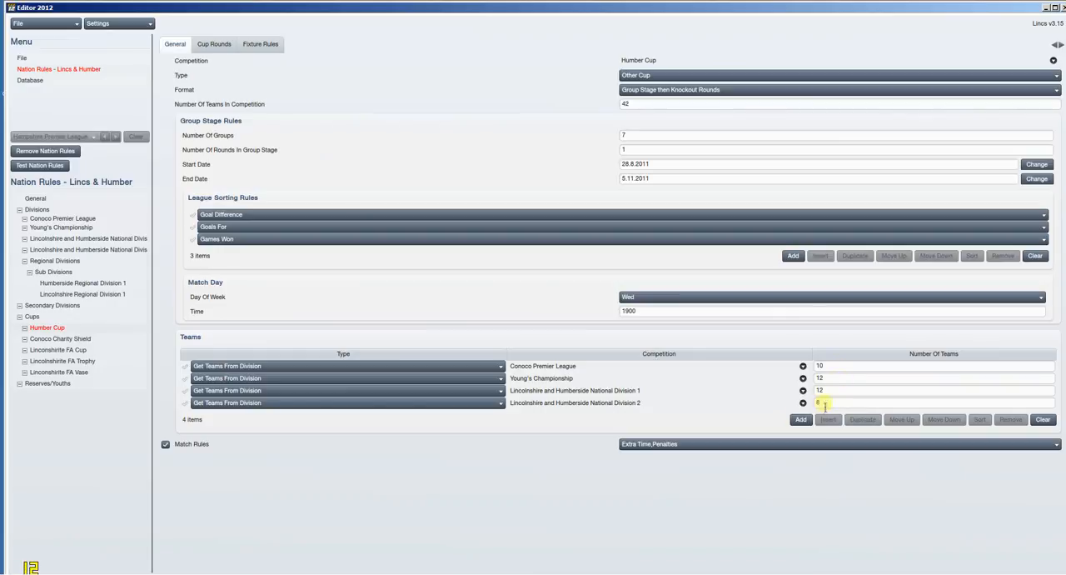
pyautogui.click(630, 406)
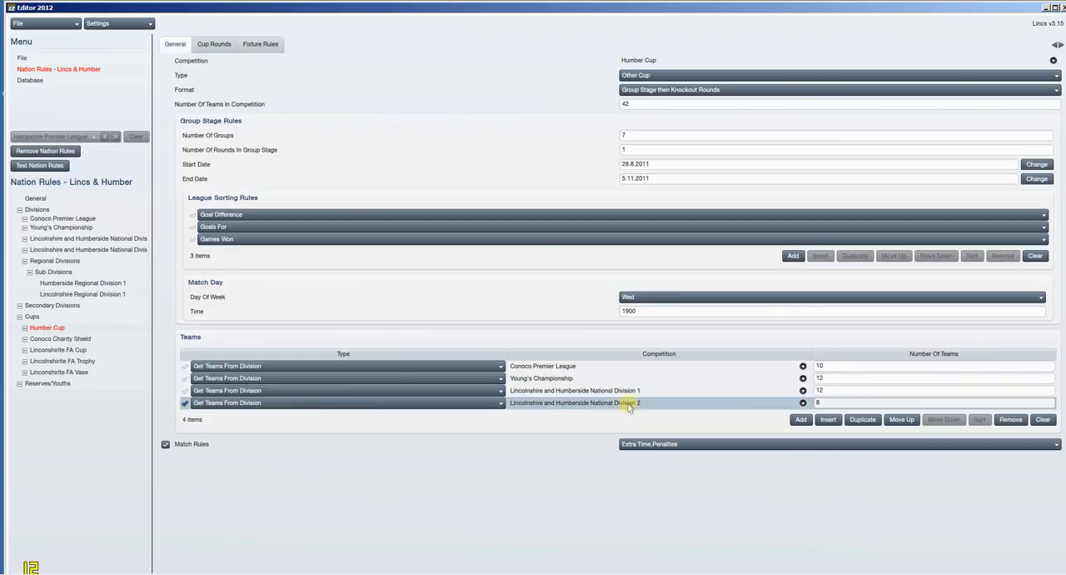
# Step: Check the list of teams in Lincolnshire and Humberside National Division 2 and return to the nation rules
pyautogui.click(121, 250)
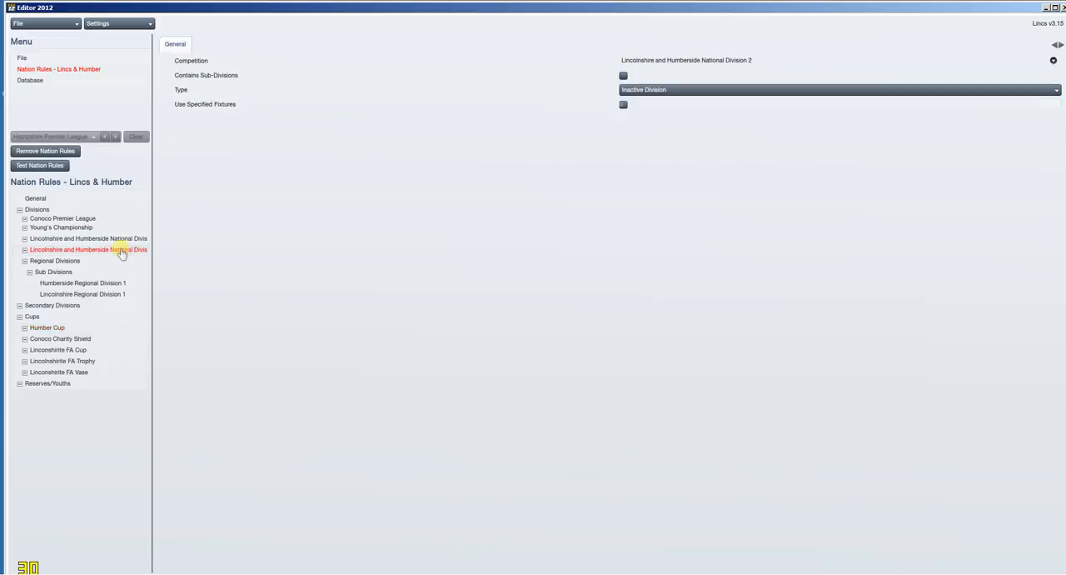
pyautogui.click(683, 65)
pyautogui.click(85, 178)
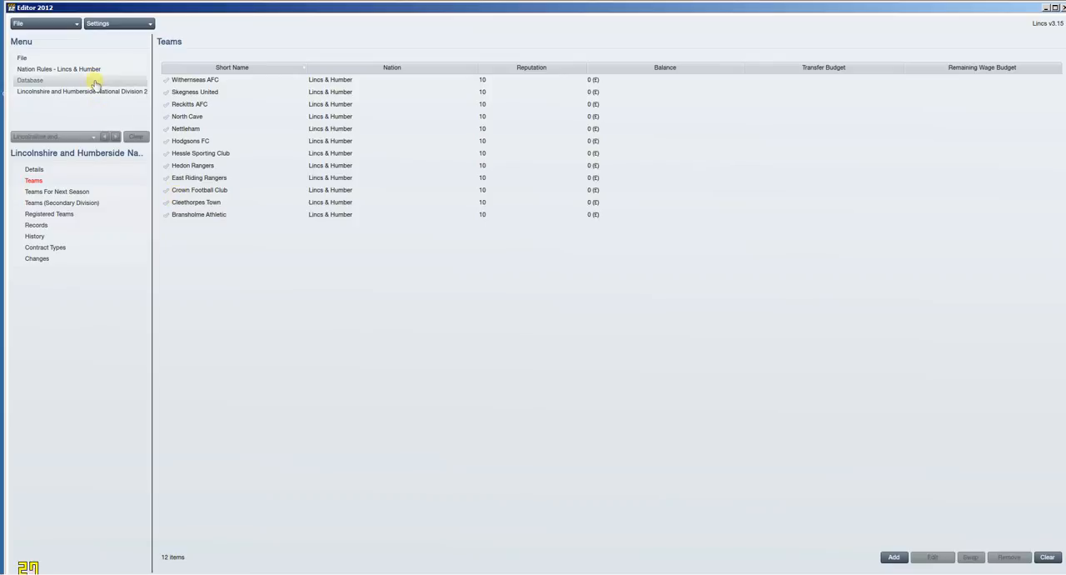
pyautogui.click(30, 81)
pyautogui.click(81, 69)
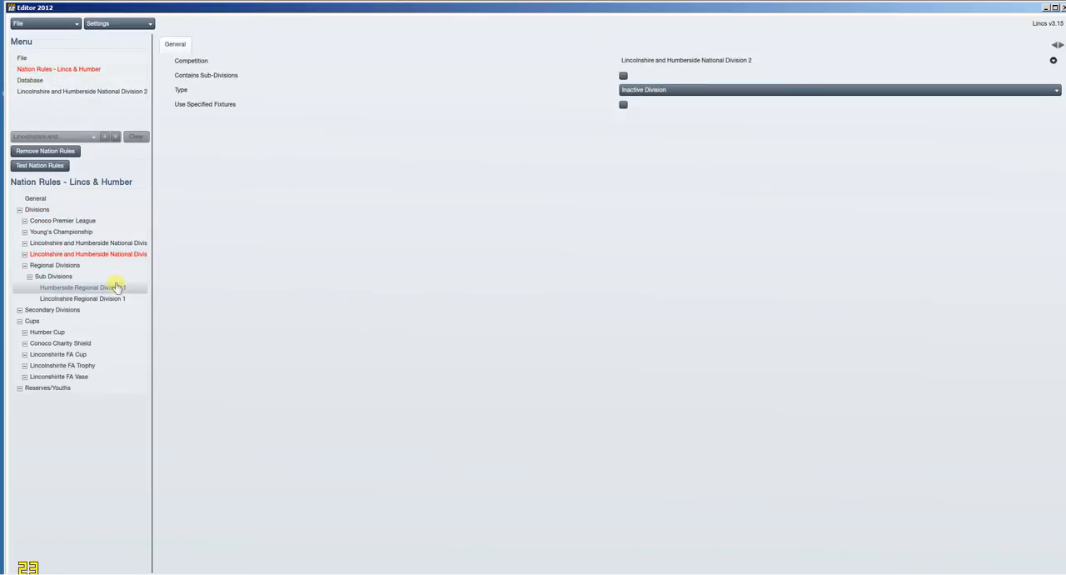
# Step: Examine the Humber Cup's cup rounds and the Conoco Premier League's general settings
pyautogui.click(100, 331)
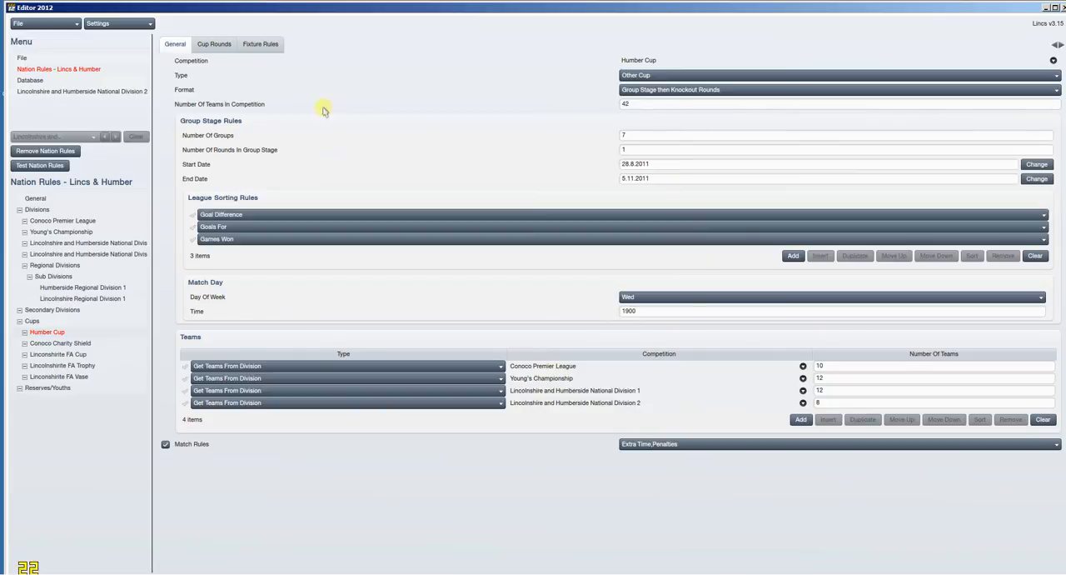
pyautogui.click(212, 43)
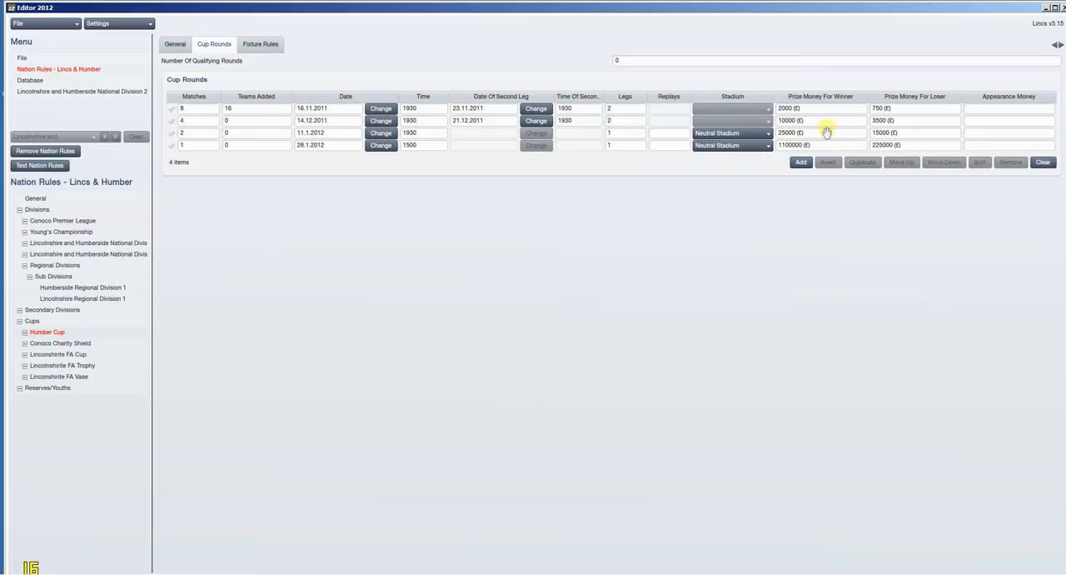
pyautogui.click(110, 220)
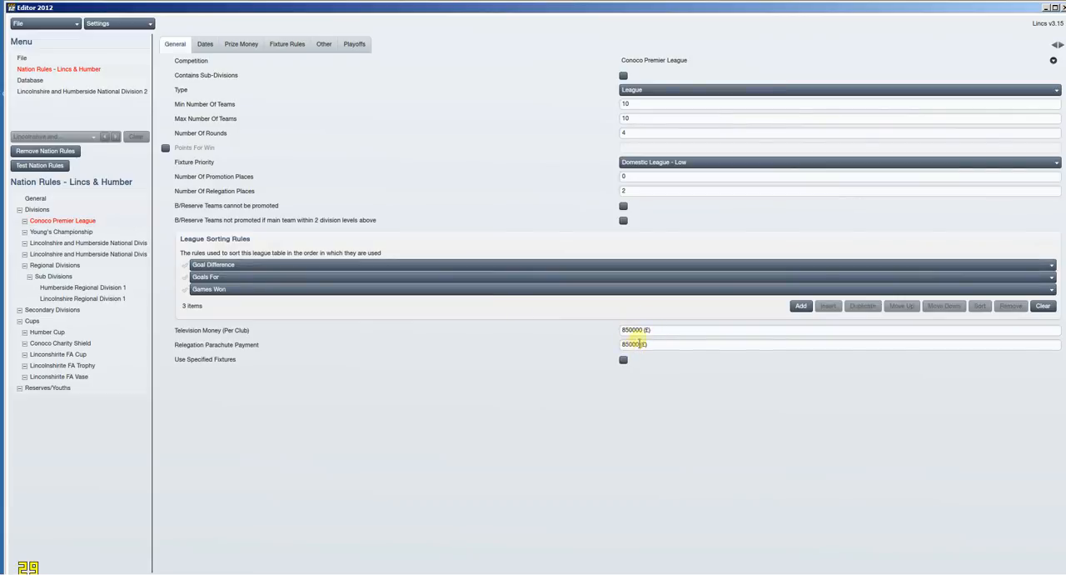
# Step: Examine the Humber Cup's general settings and cup rounds, and the Conoco Charity Shield's general settings
pyautogui.click(57, 333)
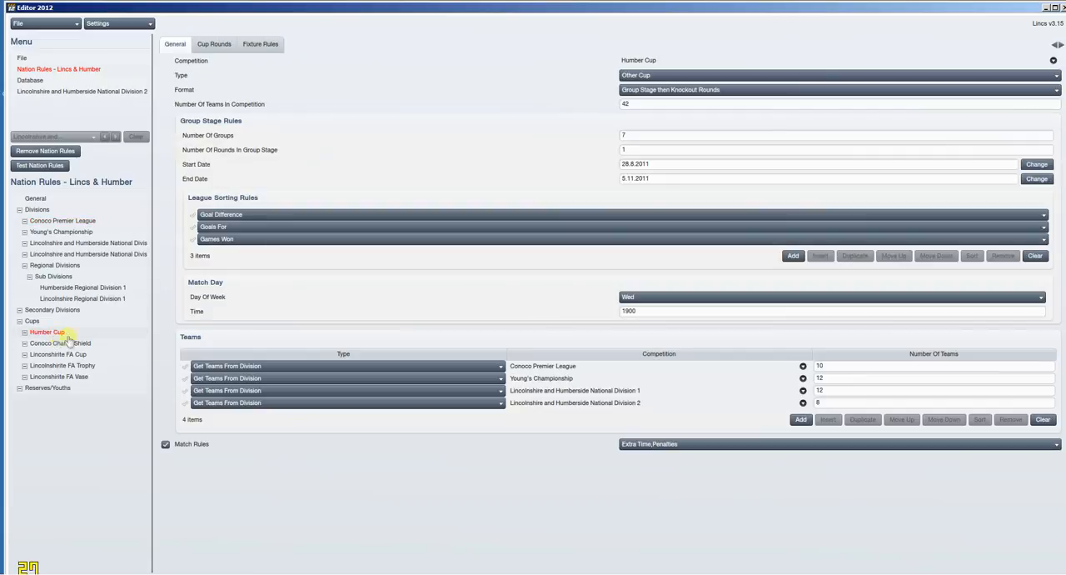
pyautogui.click(214, 44)
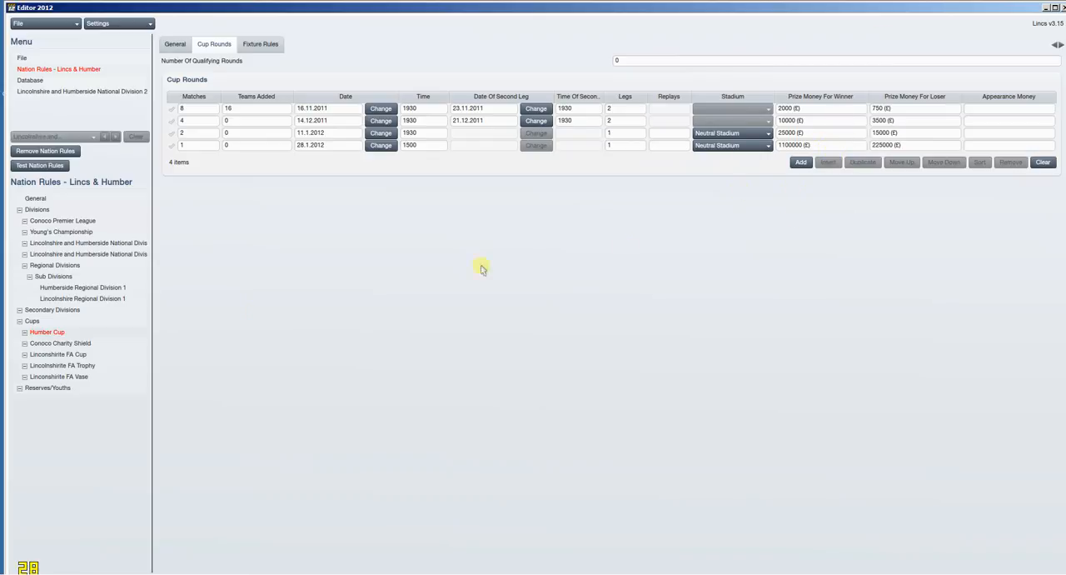
pyautogui.click(98, 346)
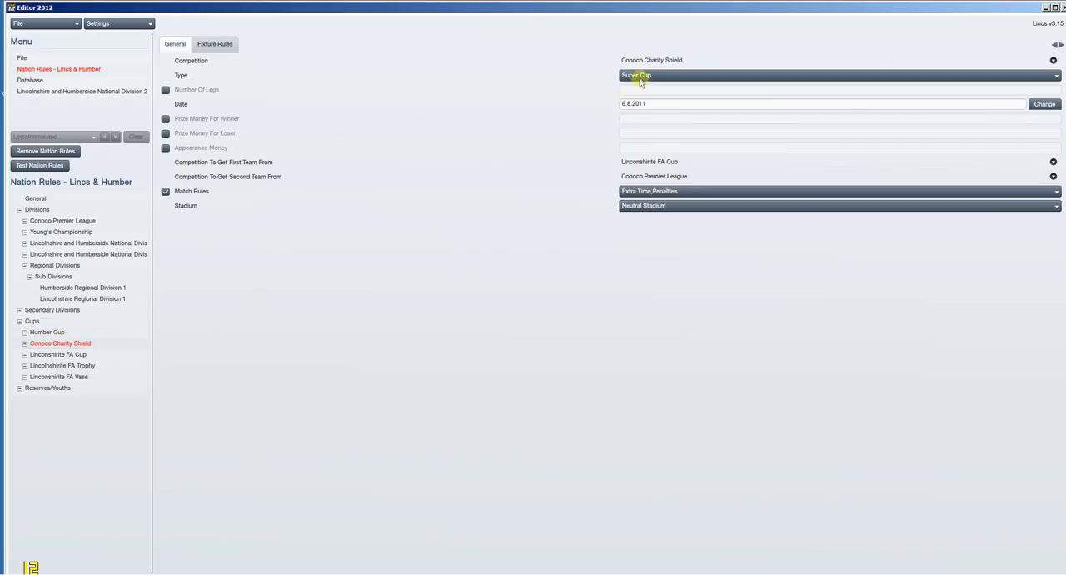
# Step: Examine the Linconshirite FA Cup's general settings and its cup rounds, including the teams added in each round
pyautogui.click(74, 354)
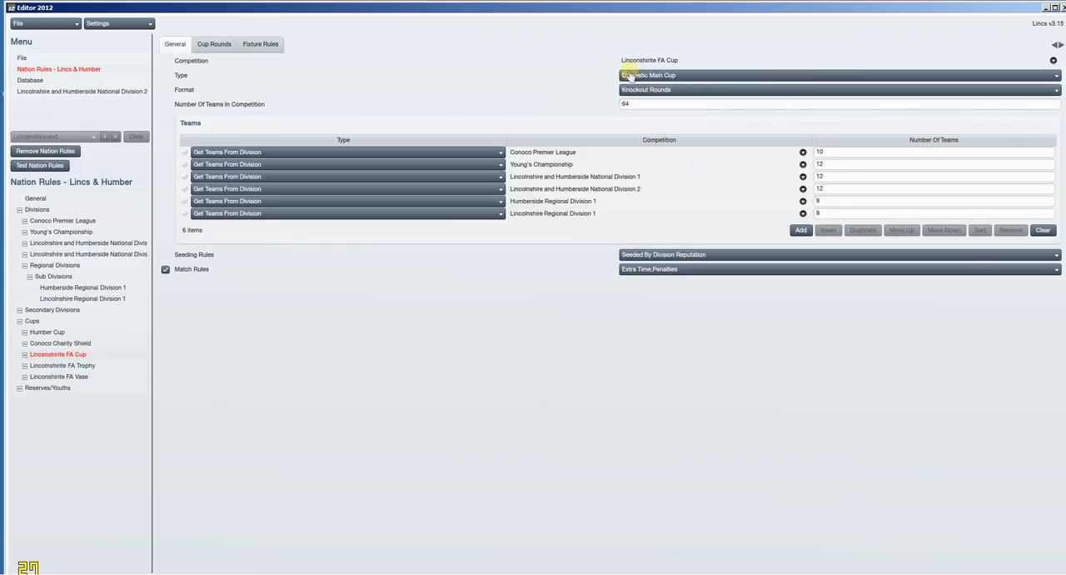
pyautogui.click(230, 44)
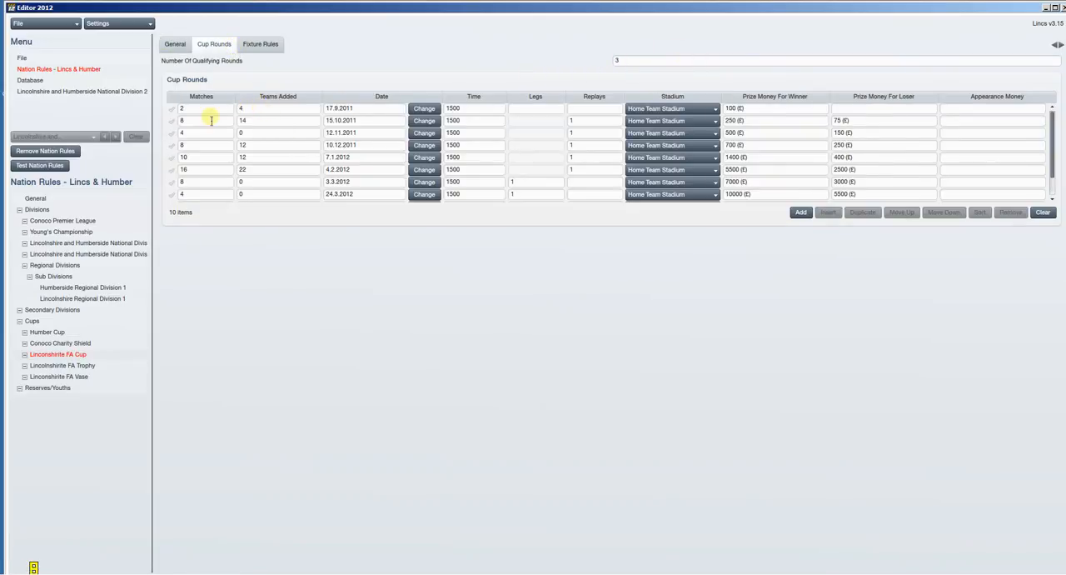
pyautogui.click(261, 110)
pyautogui.click(258, 125)
pyautogui.click(254, 170)
pyautogui.scroll(-1, 272, 196)
pyautogui.scroll(1, 272, 195)
pyautogui.click(38, 322)
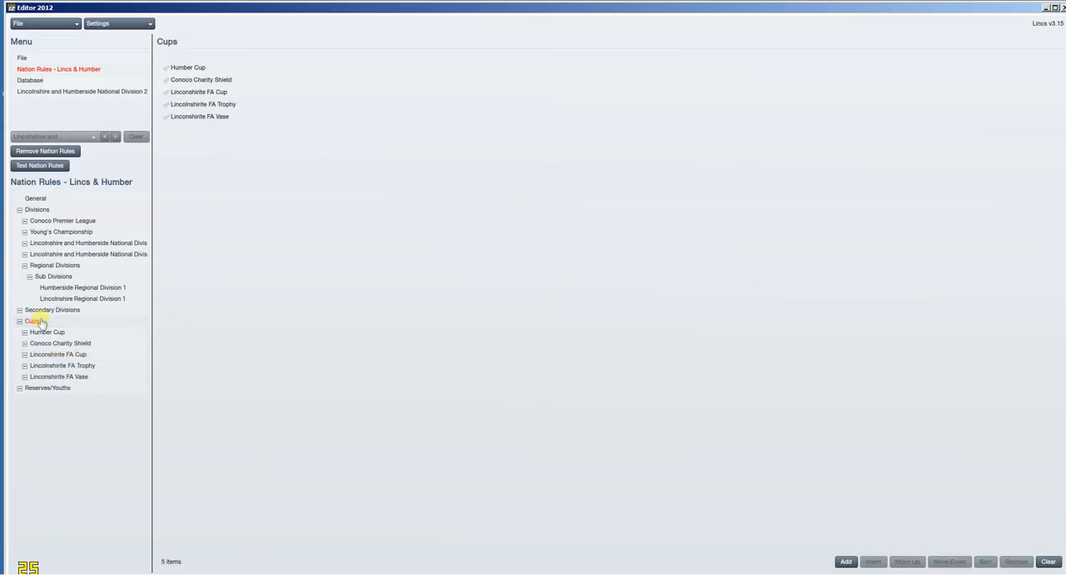
pyautogui.click(79, 356)
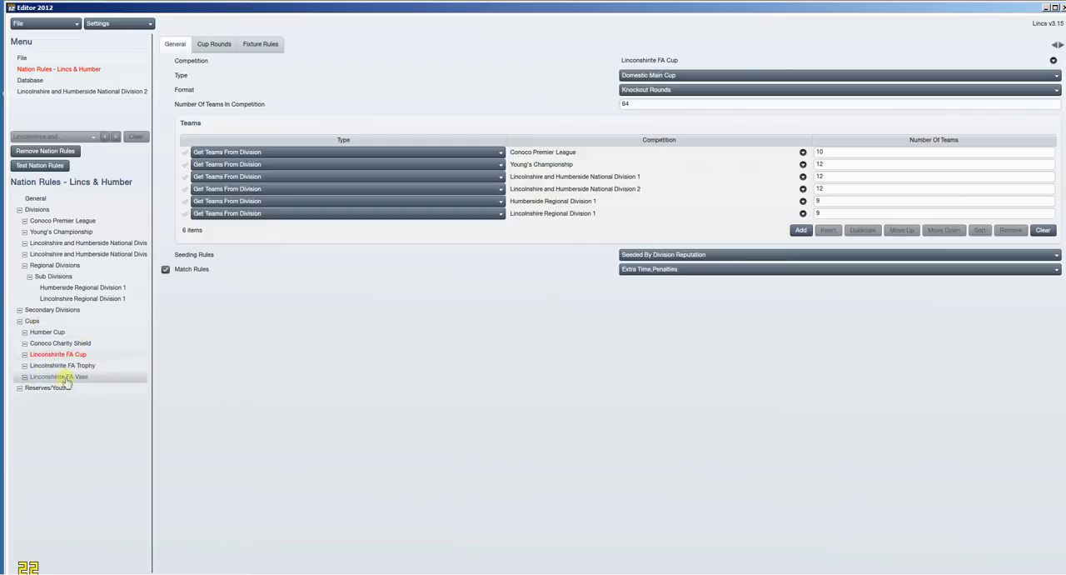
# Step: Remove the Linconshirite FA Cup from the nation's list of cups
pyautogui.click(53, 324)
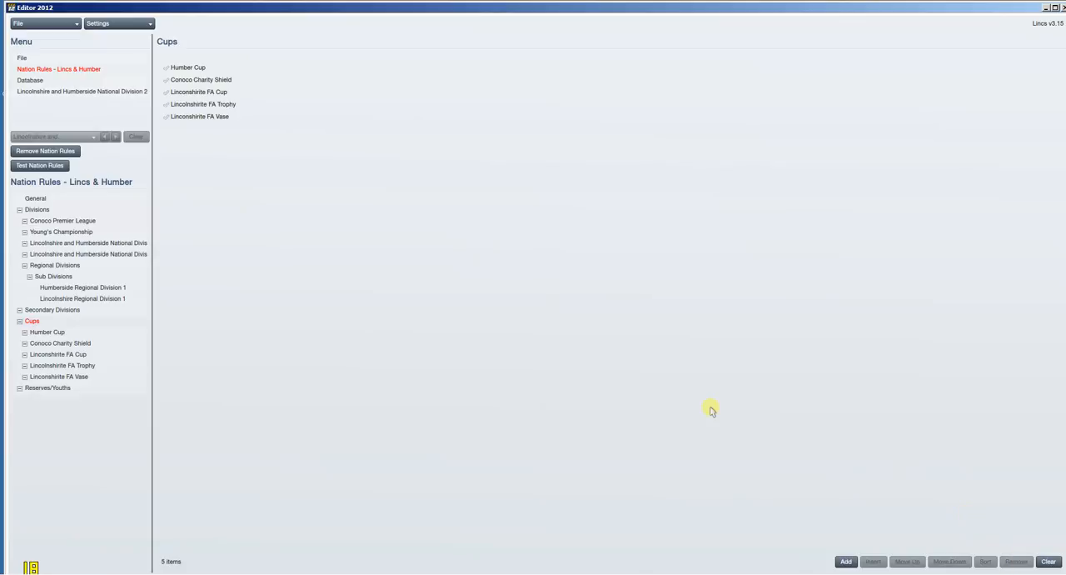
pyautogui.click(168, 80)
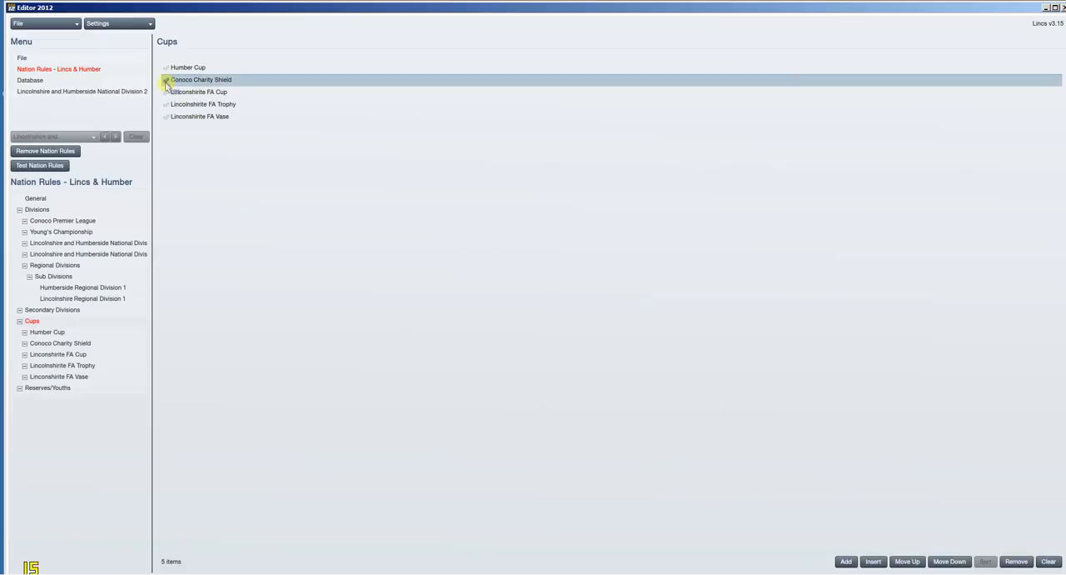
pyautogui.click(167, 92)
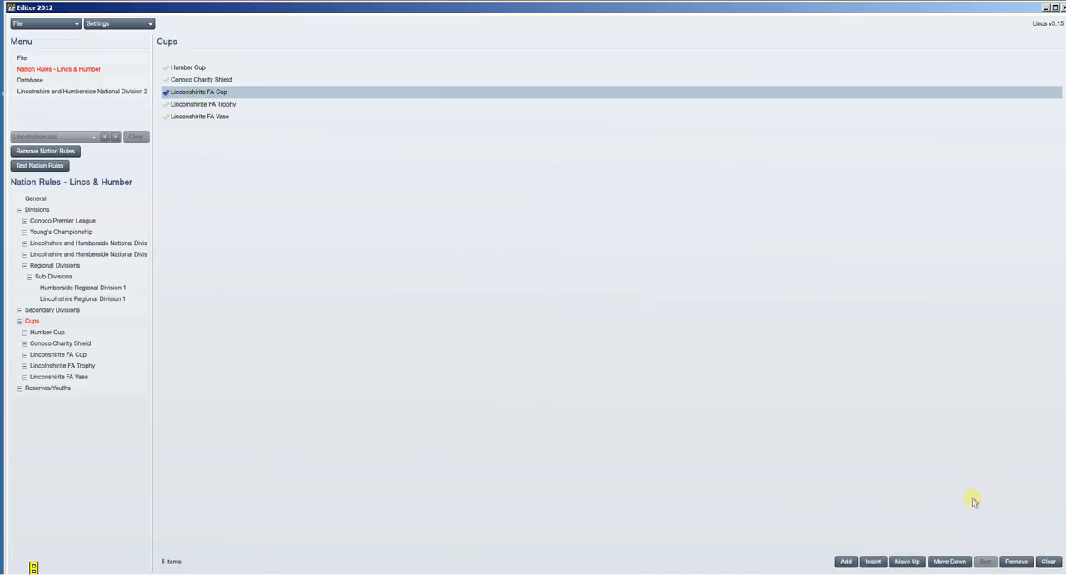
pyautogui.click(1005, 563)
# Step: Start adding a cup competition and set its type to FA Cup (winner qualifies for continental club competition)
pyautogui.click(845, 561)
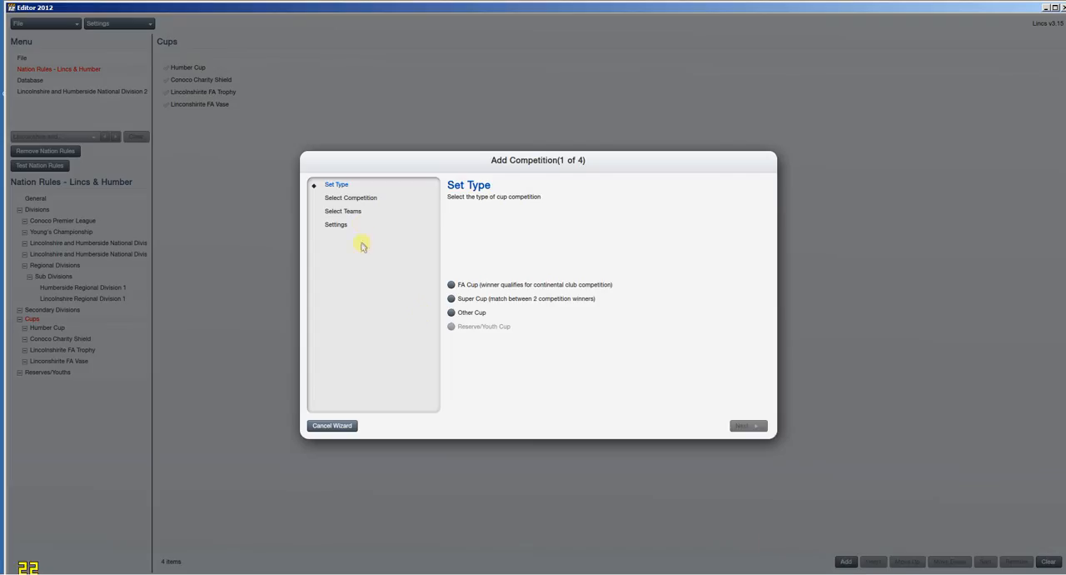
pyautogui.click(497, 286)
pyautogui.click(748, 425)
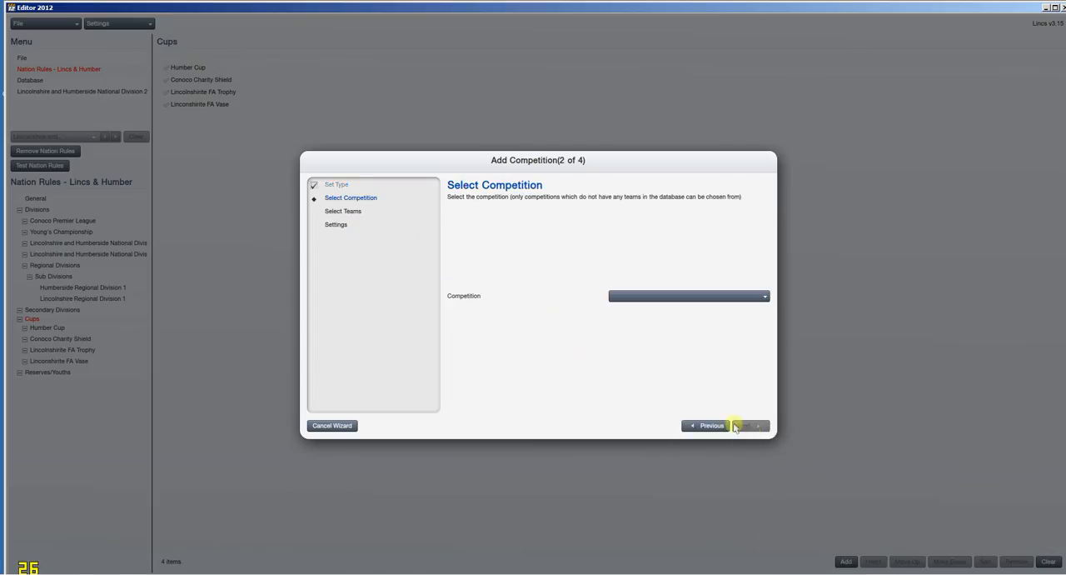
pyautogui.click(709, 426)
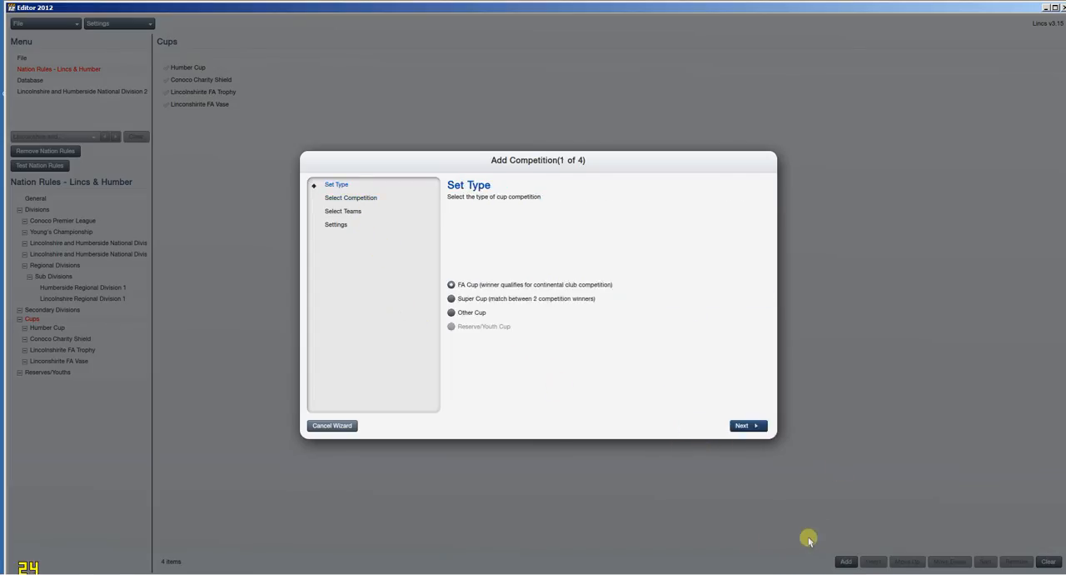
pyautogui.click(746, 425)
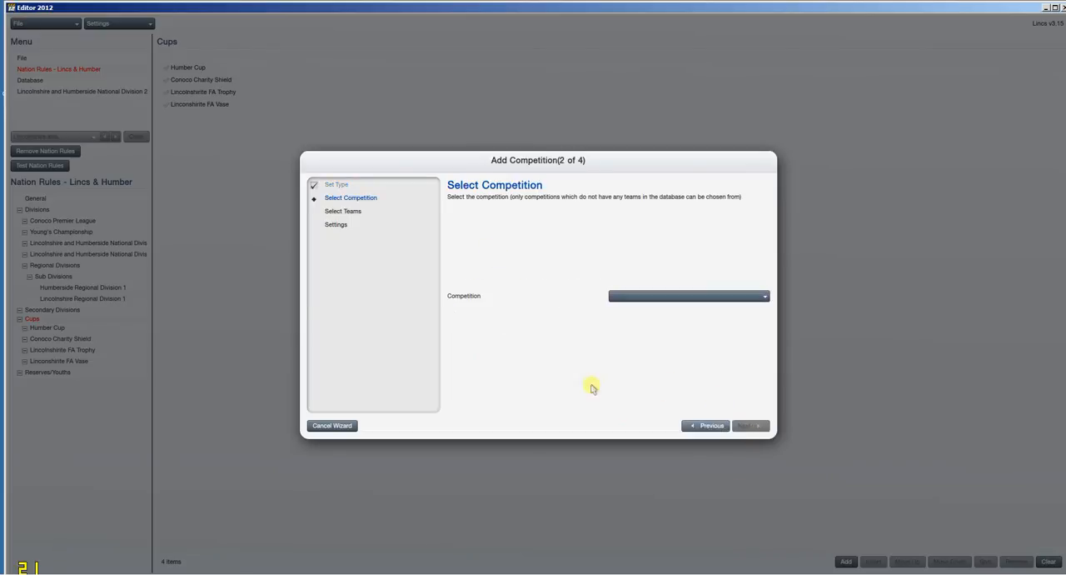
pyautogui.click(700, 429)
pyautogui.click(486, 301)
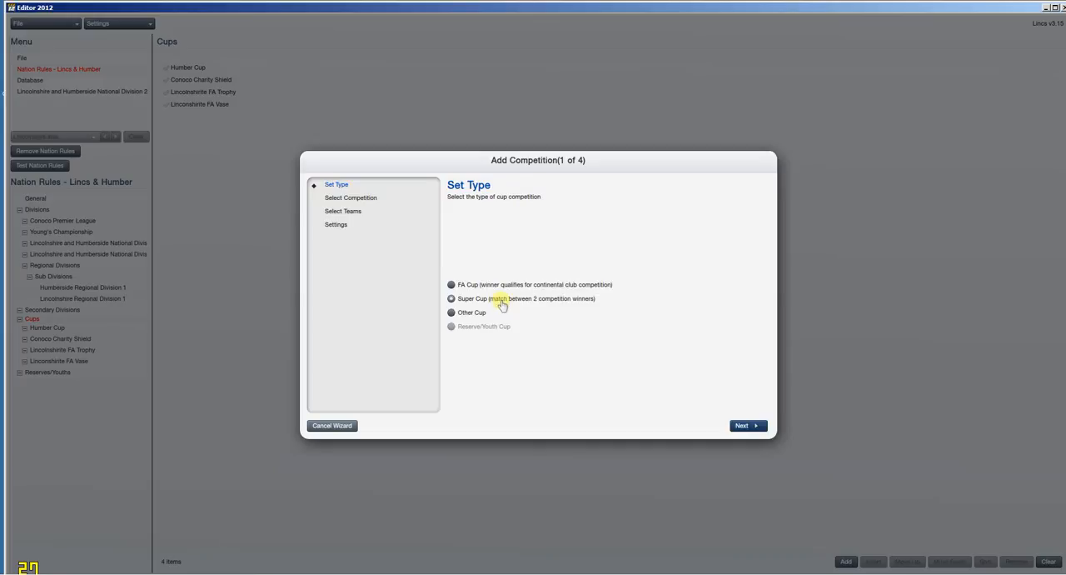
pyautogui.click(505, 285)
pyautogui.click(498, 283)
# Step: Choose FA Cup as the competition for the new cup and continue to its team selection
pyautogui.click(747, 425)
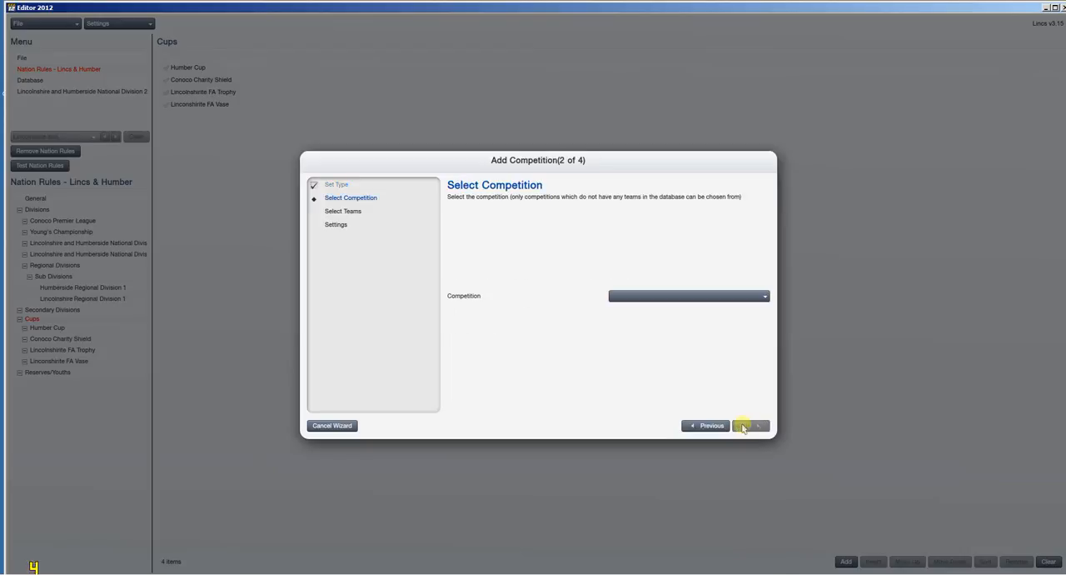
pyautogui.click(658, 297)
pyautogui.click(654, 318)
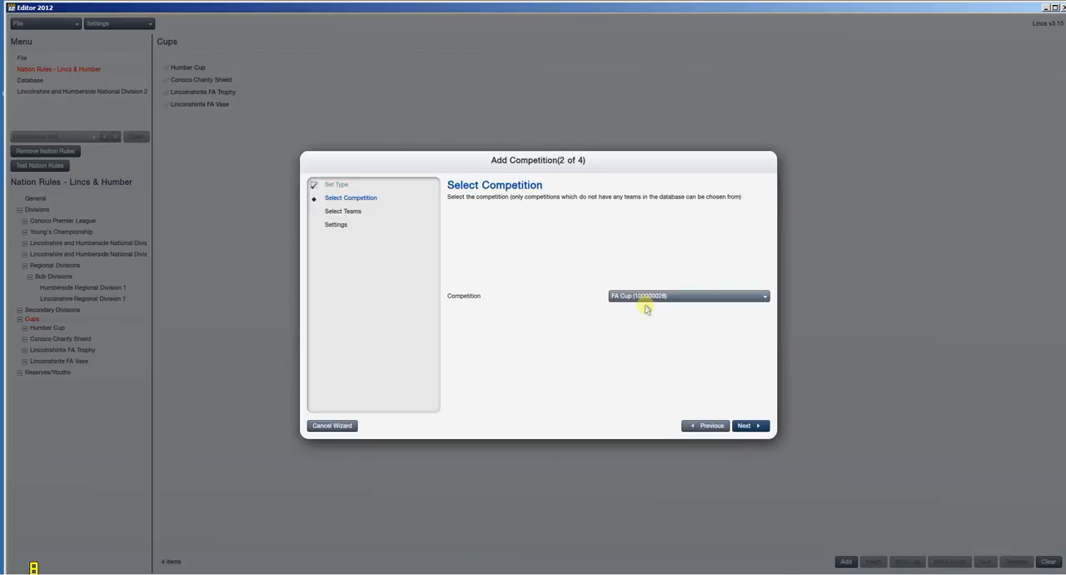
pyautogui.click(749, 425)
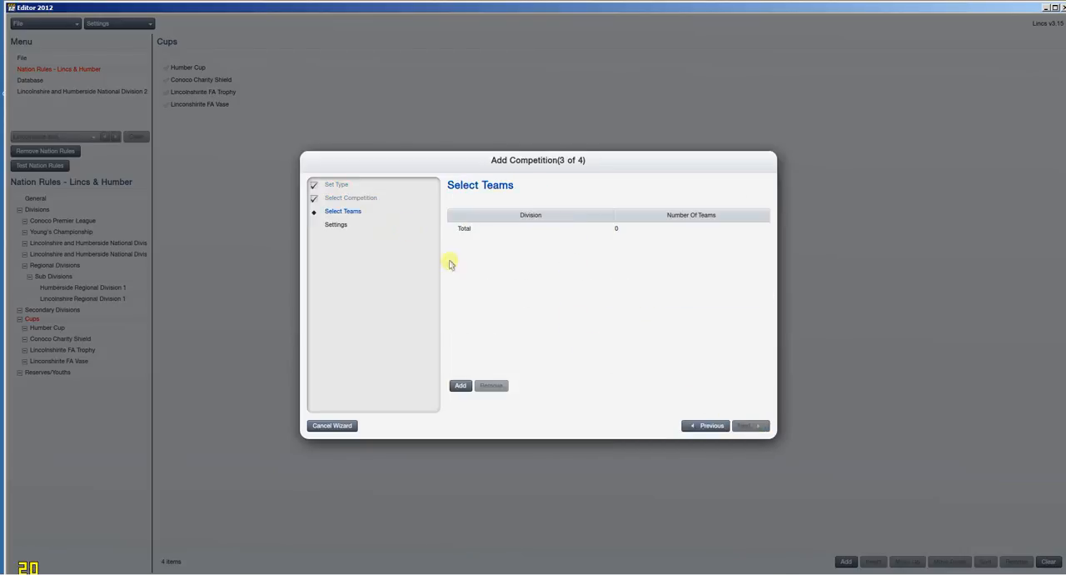
# Step: Add the Premier League and the Championship as entrant divisions of the new cup
pyautogui.click(461, 385)
pyautogui.click(564, 231)
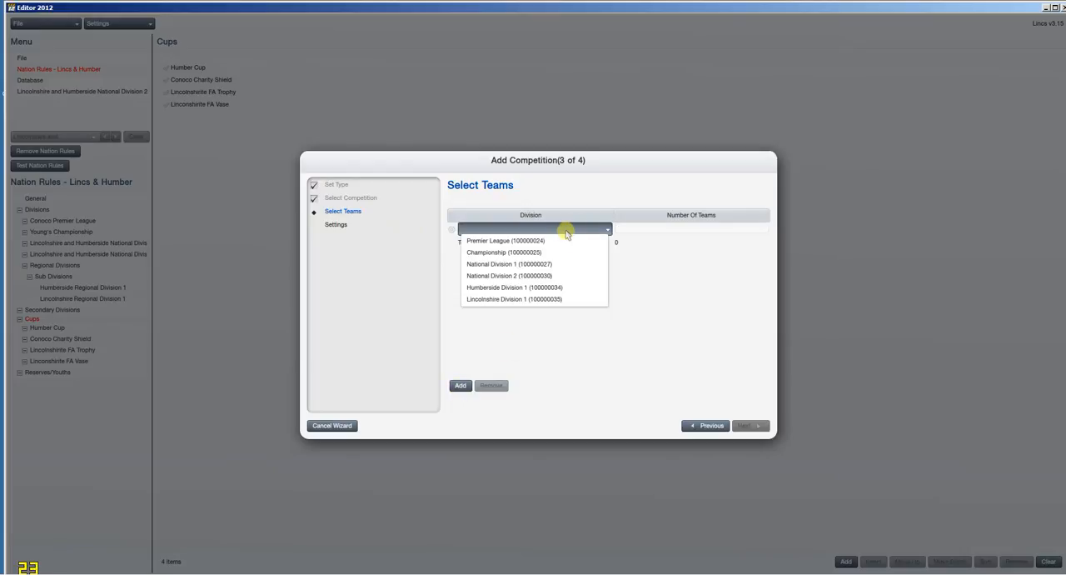
pyautogui.click(566, 242)
pyautogui.click(461, 386)
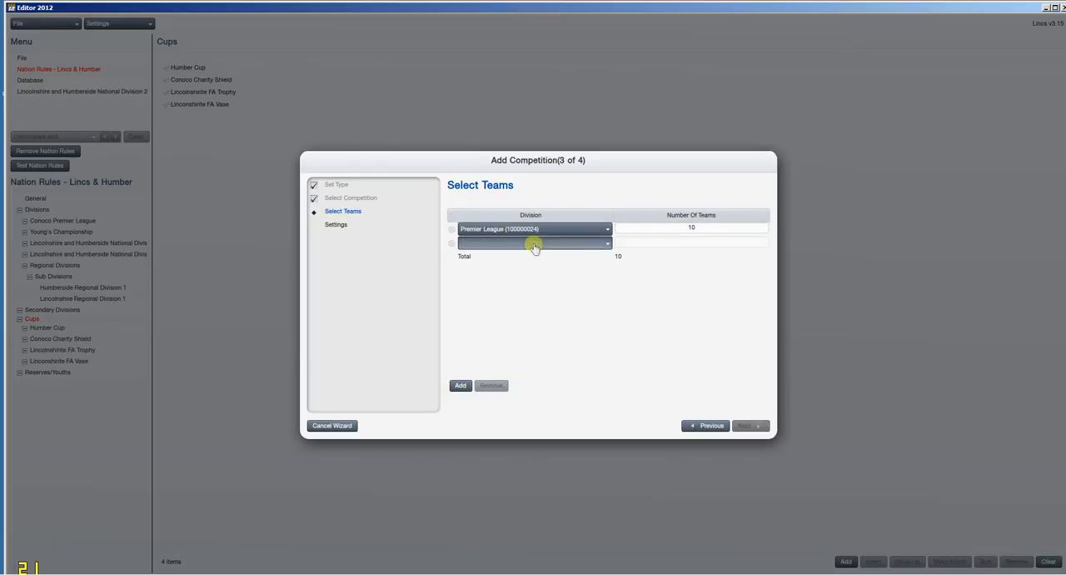
pyautogui.click(534, 242)
pyautogui.click(528, 264)
# Step: Add National Division 1 and National Division 2 as entrant divisions of the new cup
pyautogui.click(460, 386)
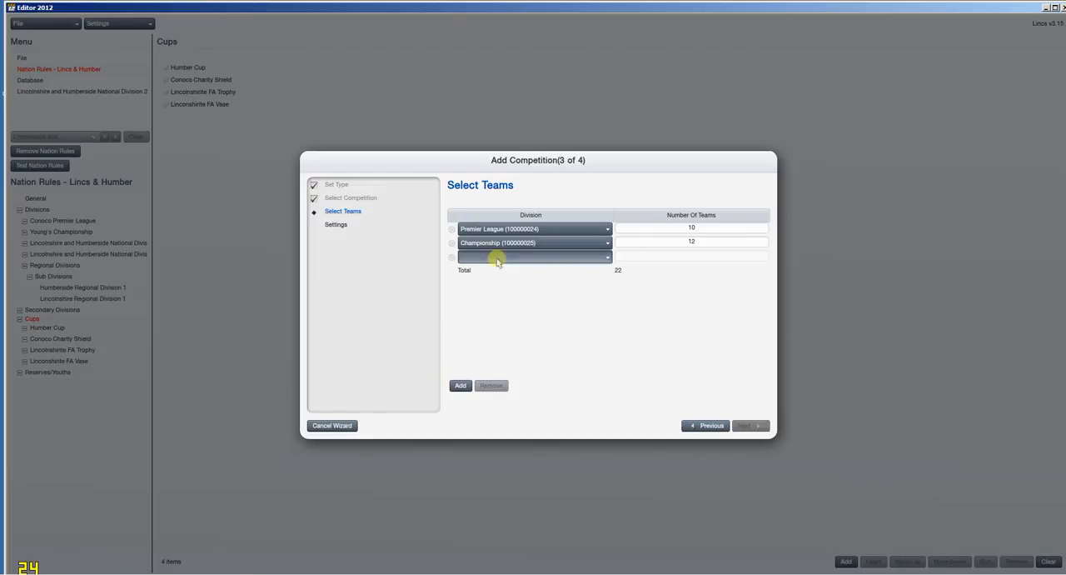
pyautogui.click(499, 257)
pyautogui.click(493, 286)
pyautogui.click(461, 386)
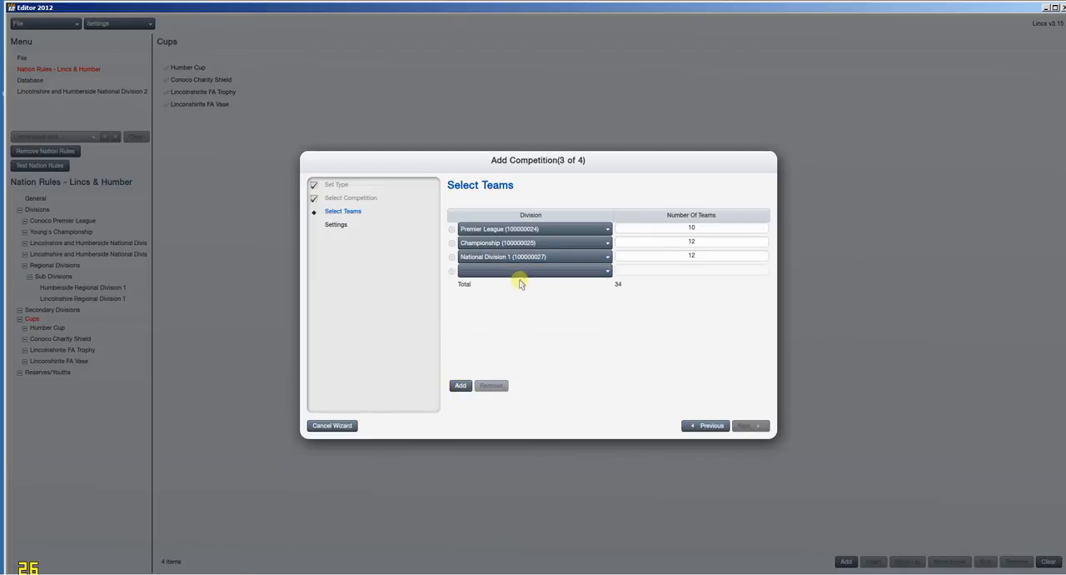
pyautogui.click(520, 272)
pyautogui.click(517, 318)
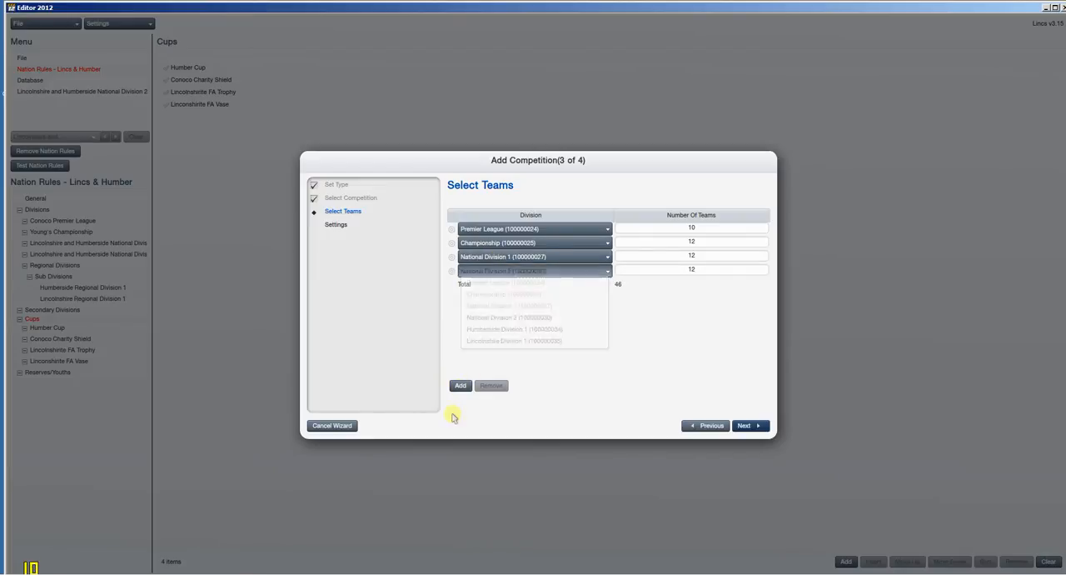
# Step: Add Humberside Division 1 and Lincolnshire Division 1 as entrant divisions of the new cup
pyautogui.click(461, 385)
pyautogui.click(512, 287)
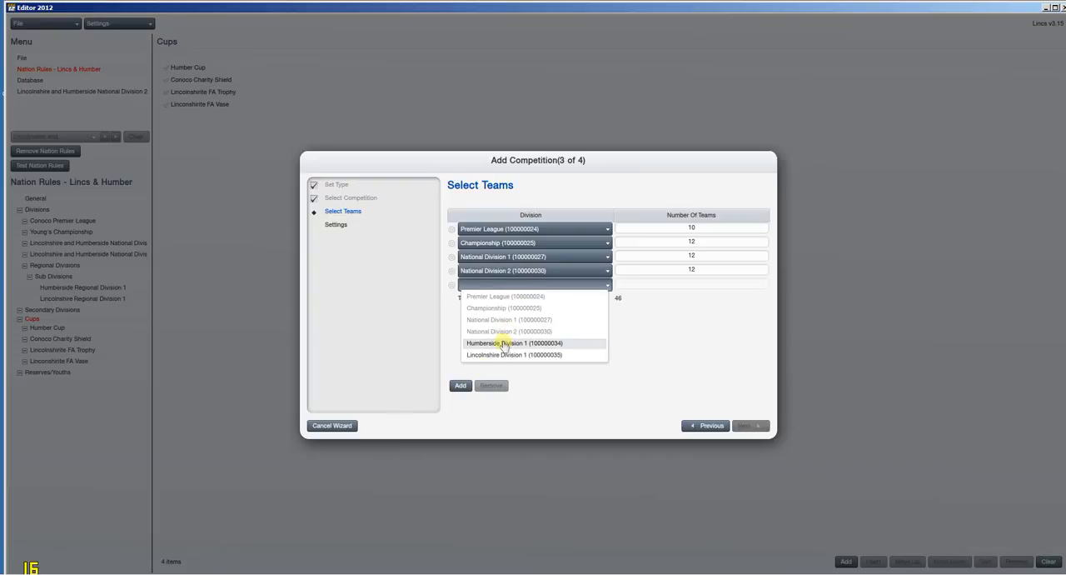
pyautogui.click(511, 349)
pyautogui.click(461, 386)
pyautogui.click(485, 298)
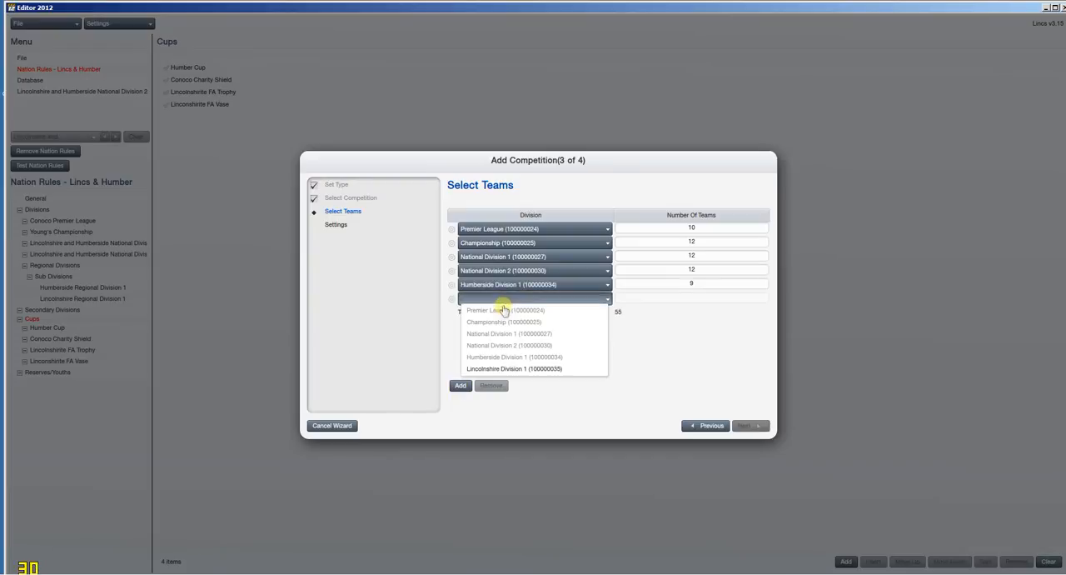
pyautogui.click(492, 368)
# Step: Set the new cup's sub rules to 3 From 7 and add the competition to the nation rules
pyautogui.click(753, 427)
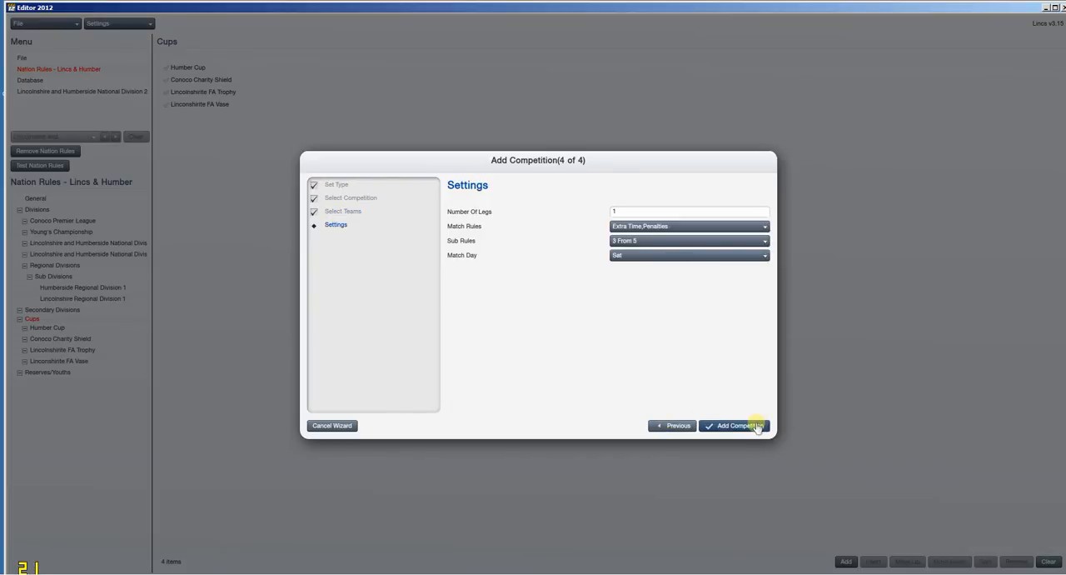
pyautogui.click(677, 240)
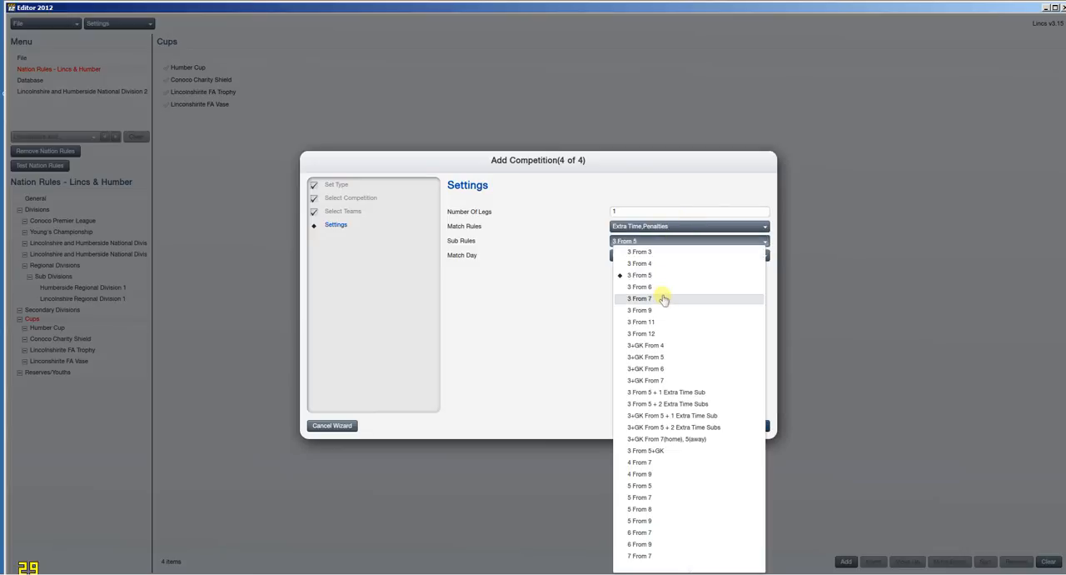
pyautogui.click(665, 293)
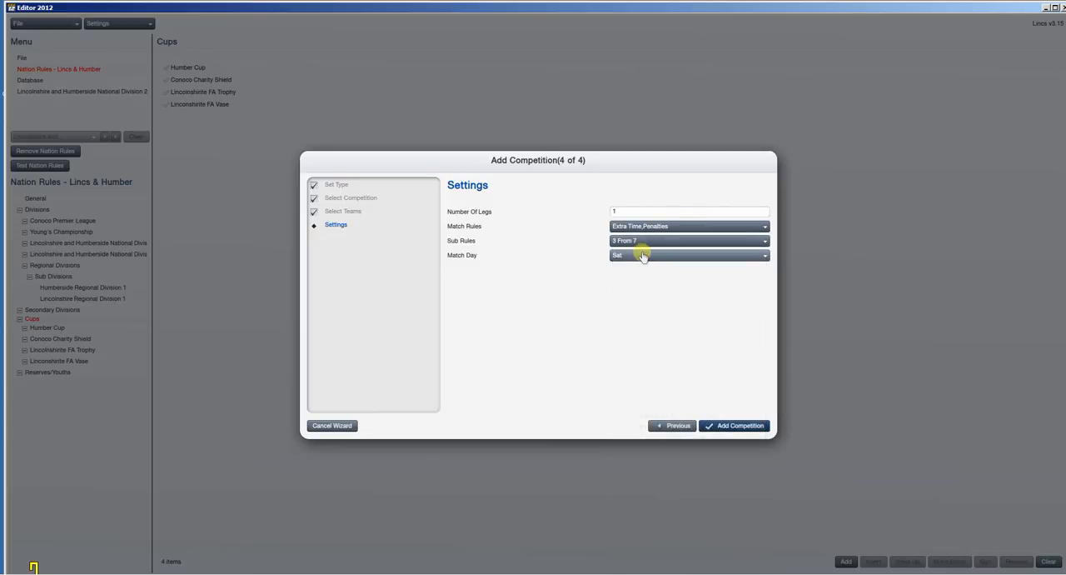
pyautogui.click(737, 426)
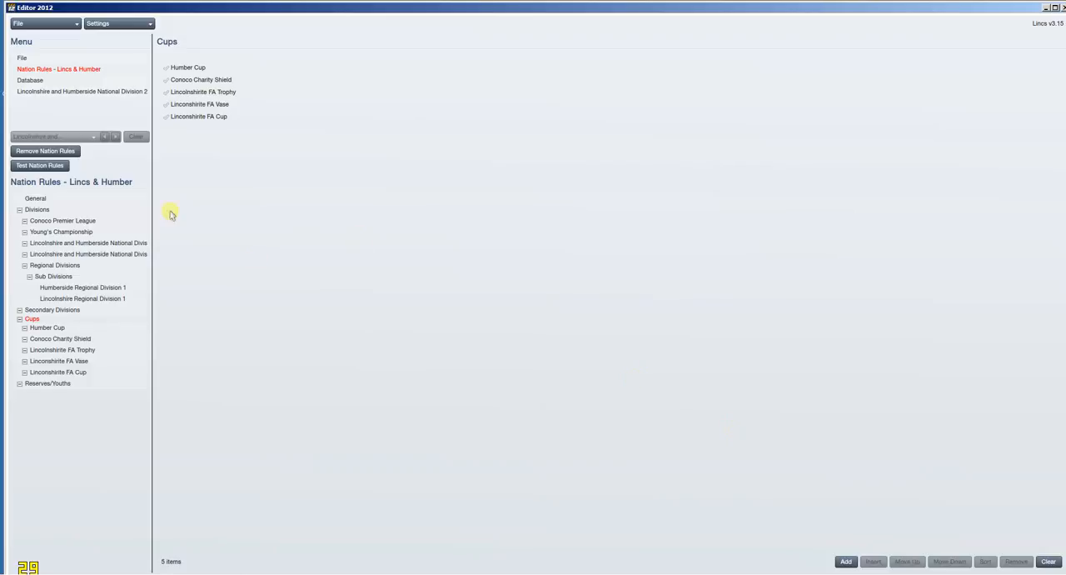
# Step: Examine the Reserves/Youths settings, and the general settings and cup rounds of the newly added Linconshirite FA Cup
pyautogui.click(48, 384)
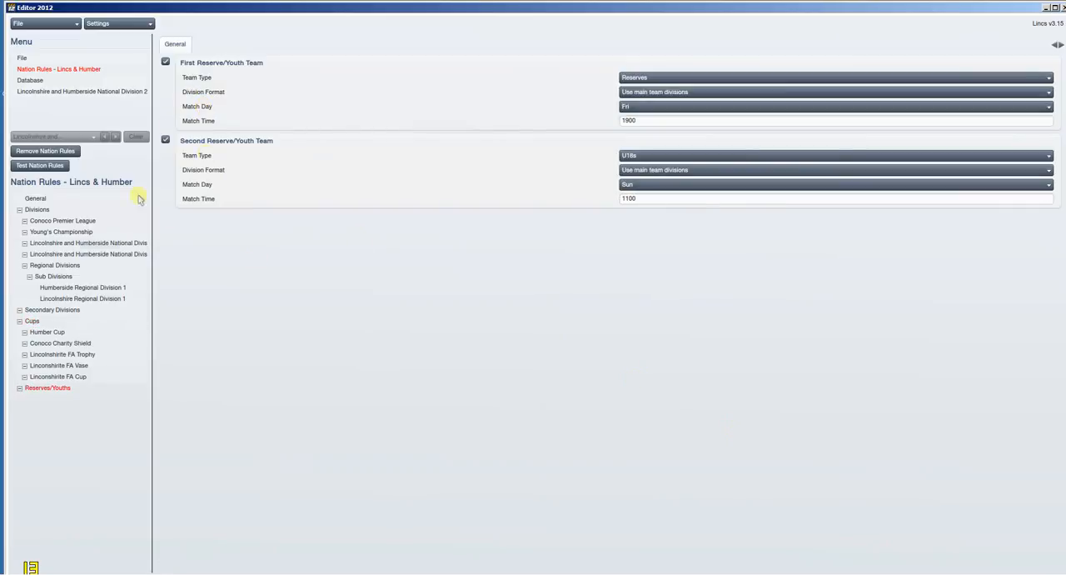
pyautogui.click(97, 377)
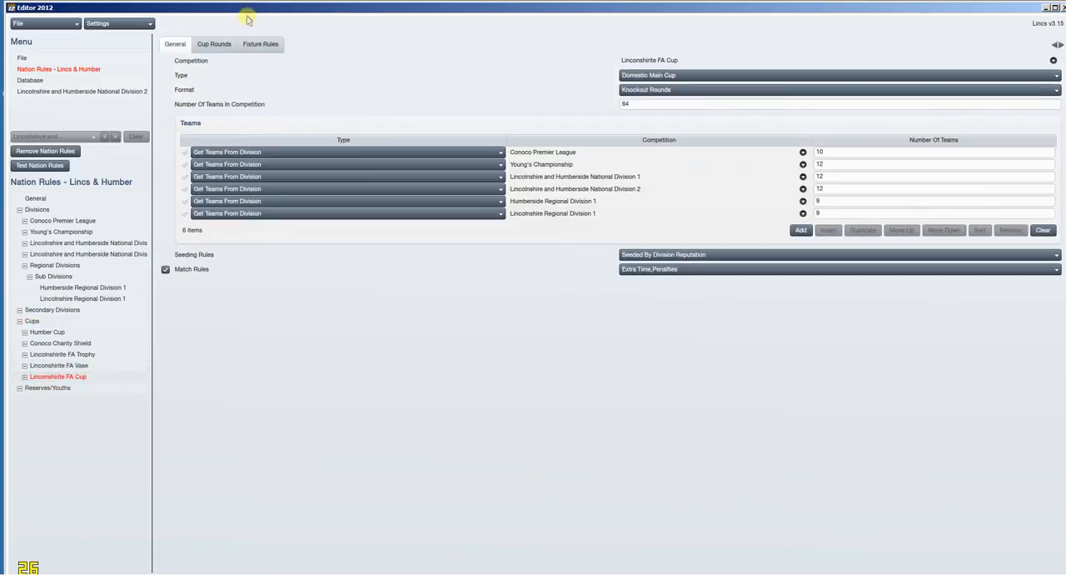
pyautogui.click(218, 43)
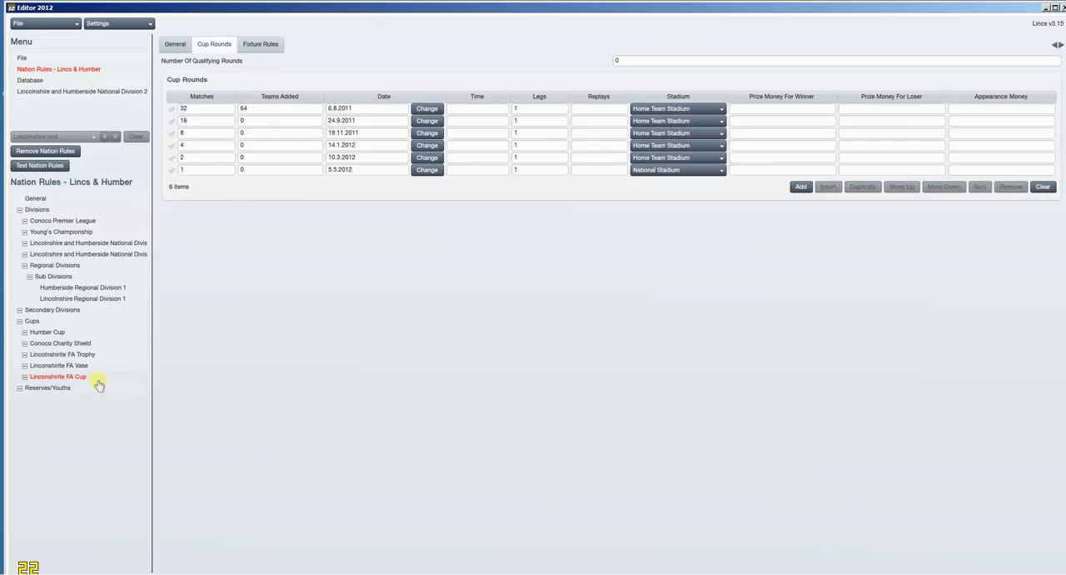
# Step: Examine the general settings of the Lincolnshirite FA Trophy and of Lincolnshire and Humberside National Division 1
pyautogui.click(113, 356)
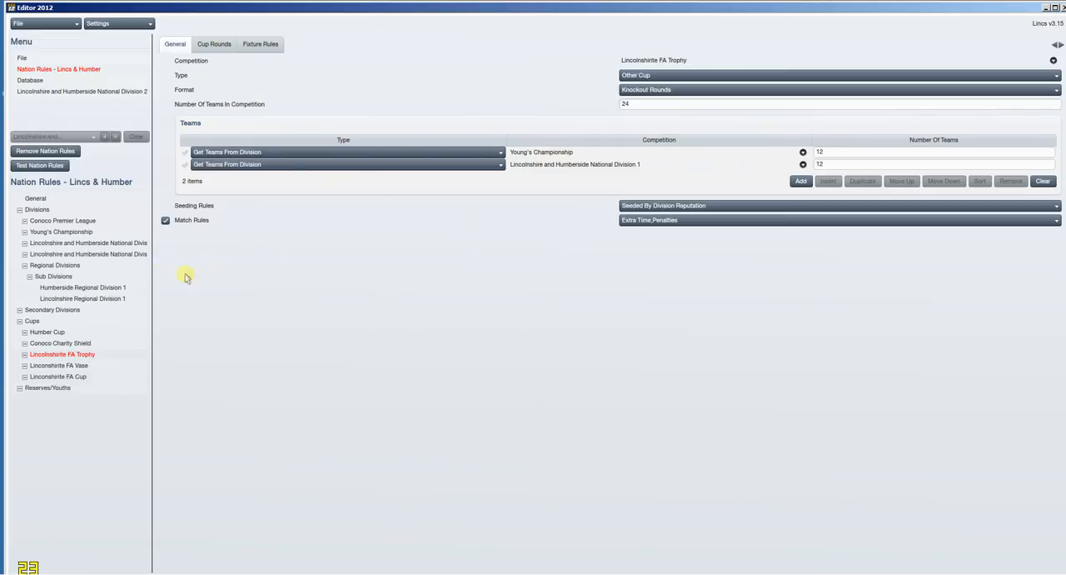
pyautogui.click(78, 243)
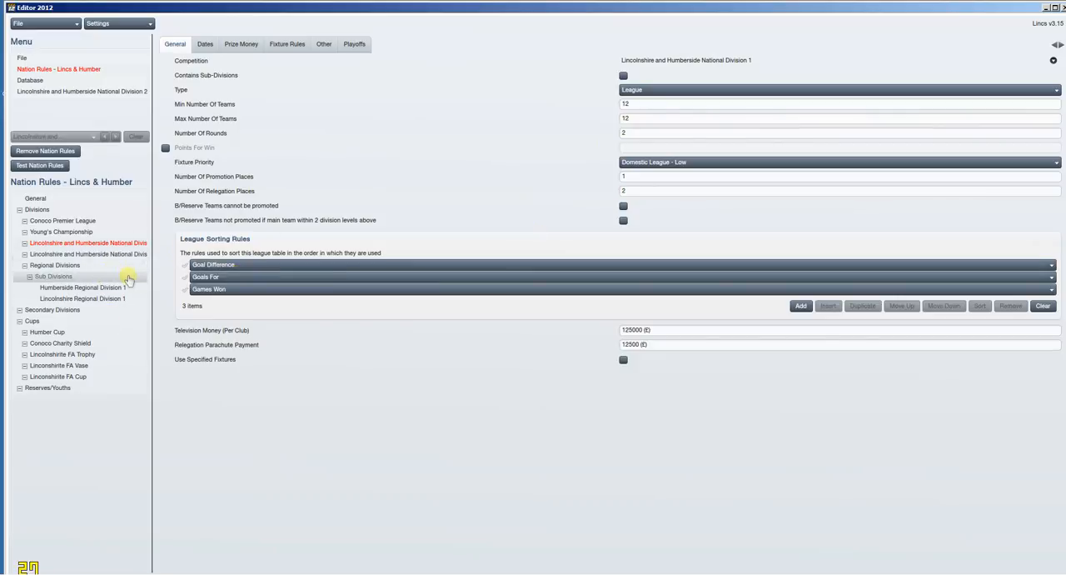
# Step: Compare the general settings and entrant divisions of the Linconshirite FA Vase and the Lincolnshirite FA Trophy
pyautogui.click(106, 367)
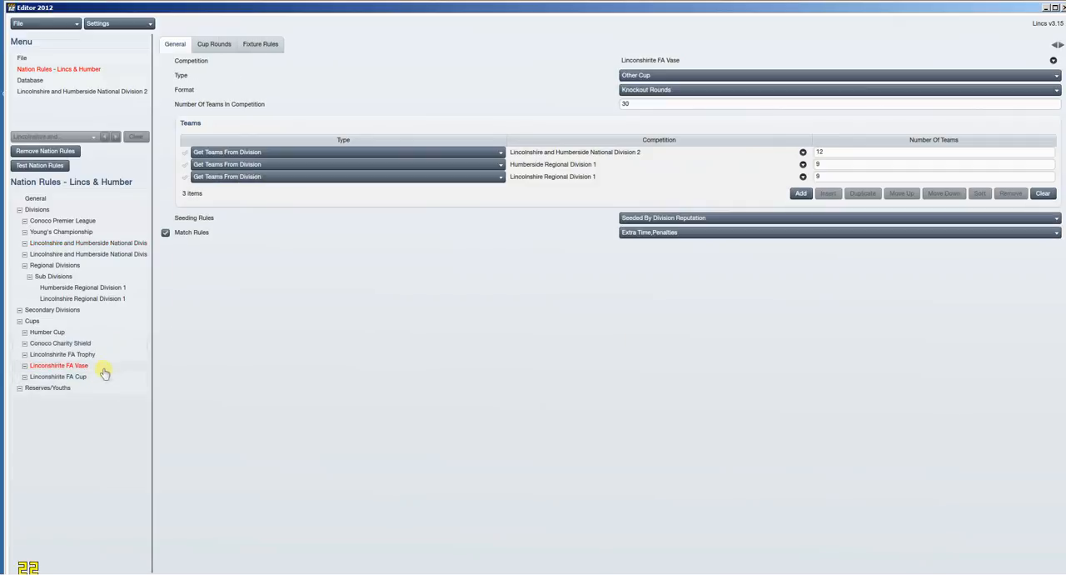
pyautogui.click(108, 356)
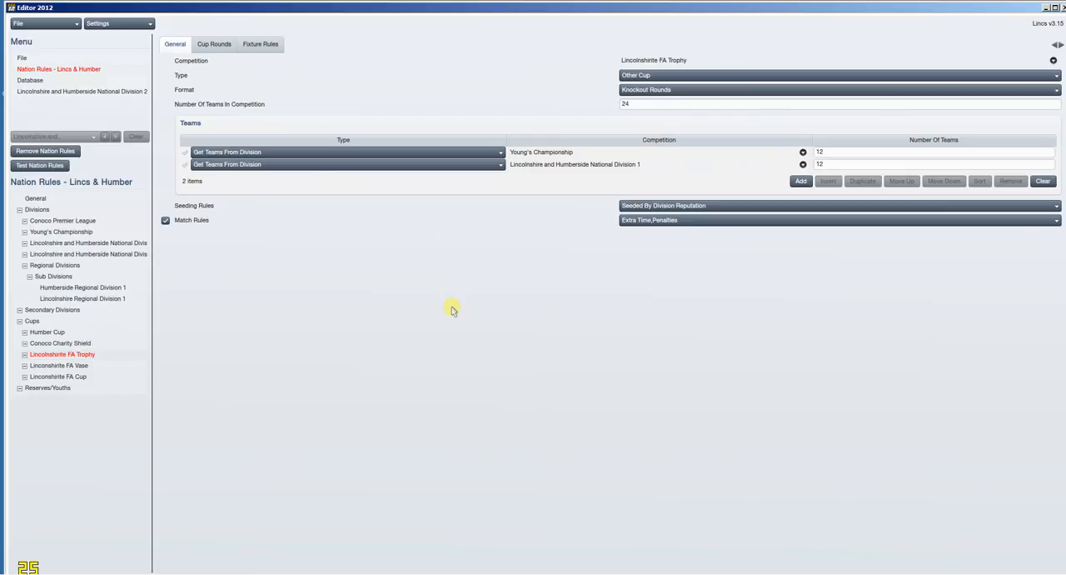
pyautogui.click(86, 366)
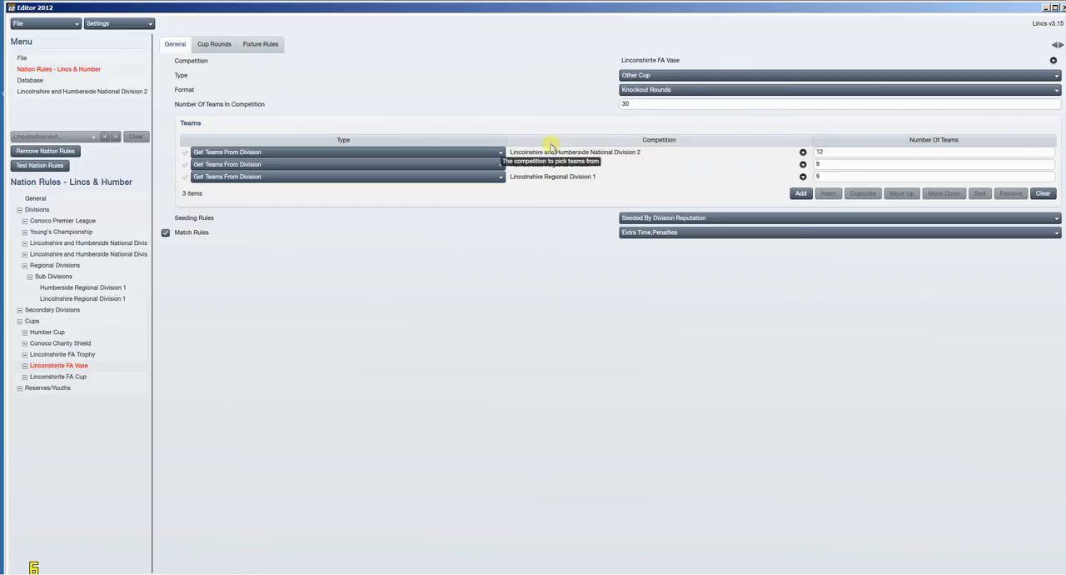
# Step: Examine the Reserves/Youths settings, and the nation's general season settings and transfer rules
pyautogui.click(110, 388)
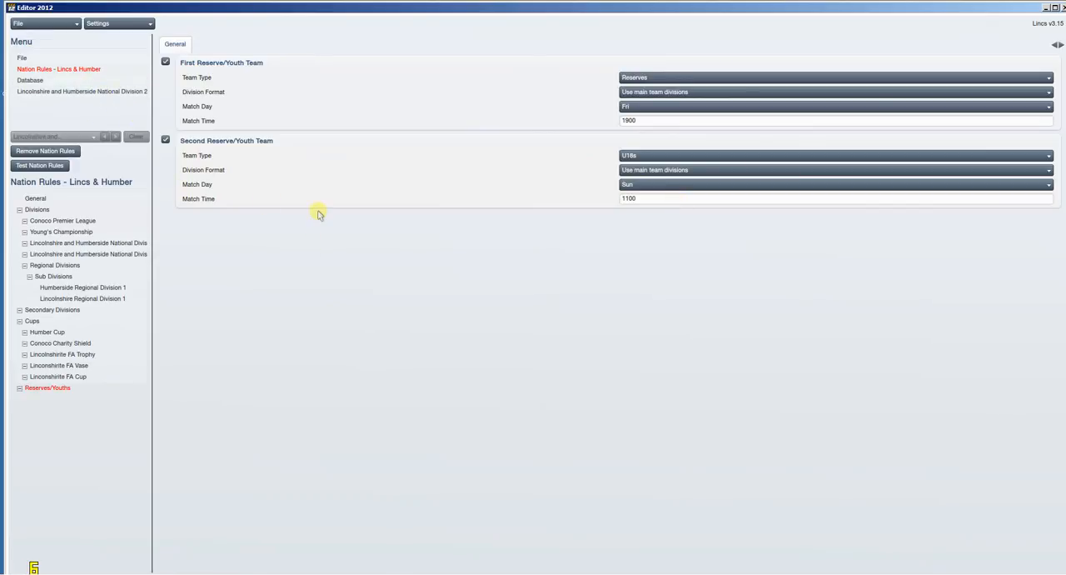
pyautogui.click(79, 200)
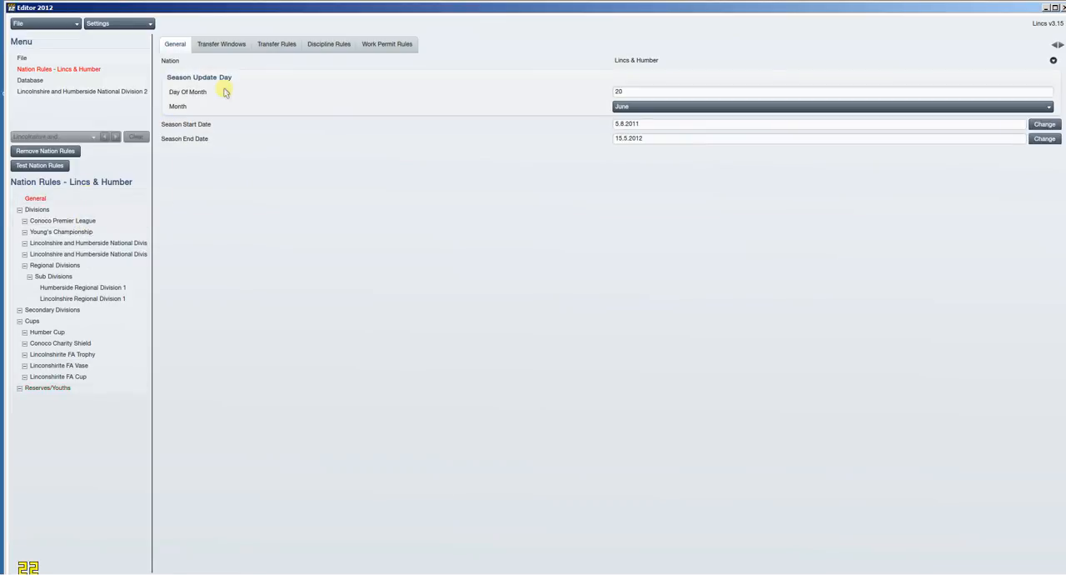
pyautogui.click(276, 46)
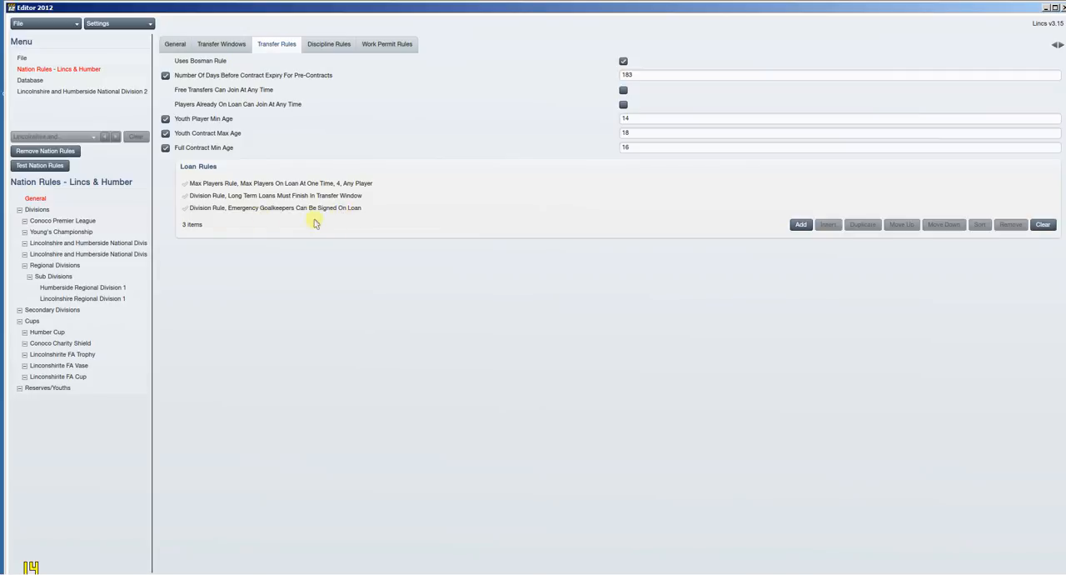
# Step: Examine the Conoco Premier League's prize money and general settings, and return to the nation's general season settings
pyautogui.click(79, 219)
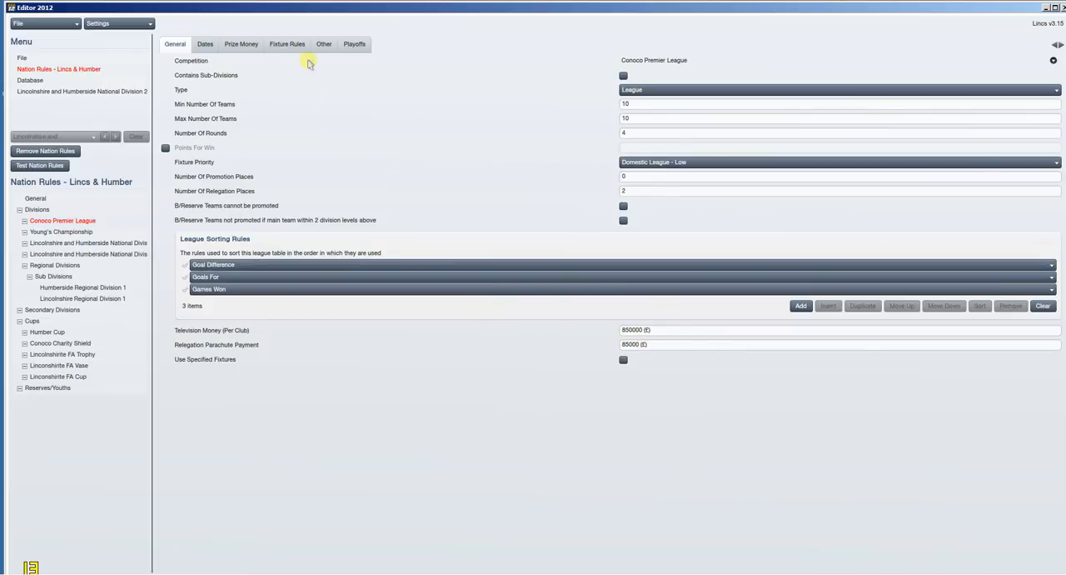
pyautogui.click(260, 46)
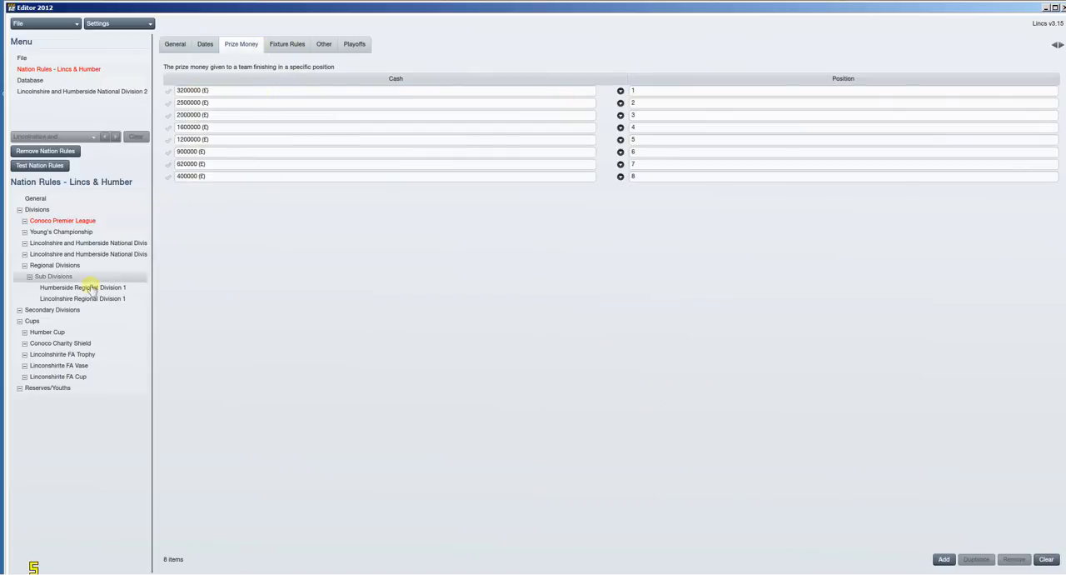
pyautogui.click(167, 45)
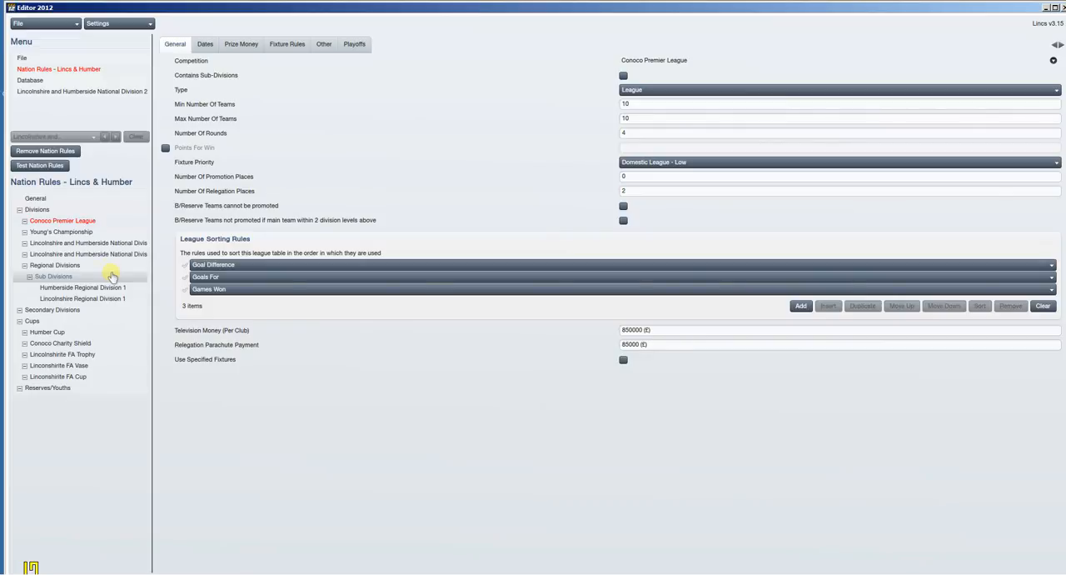
pyautogui.click(76, 201)
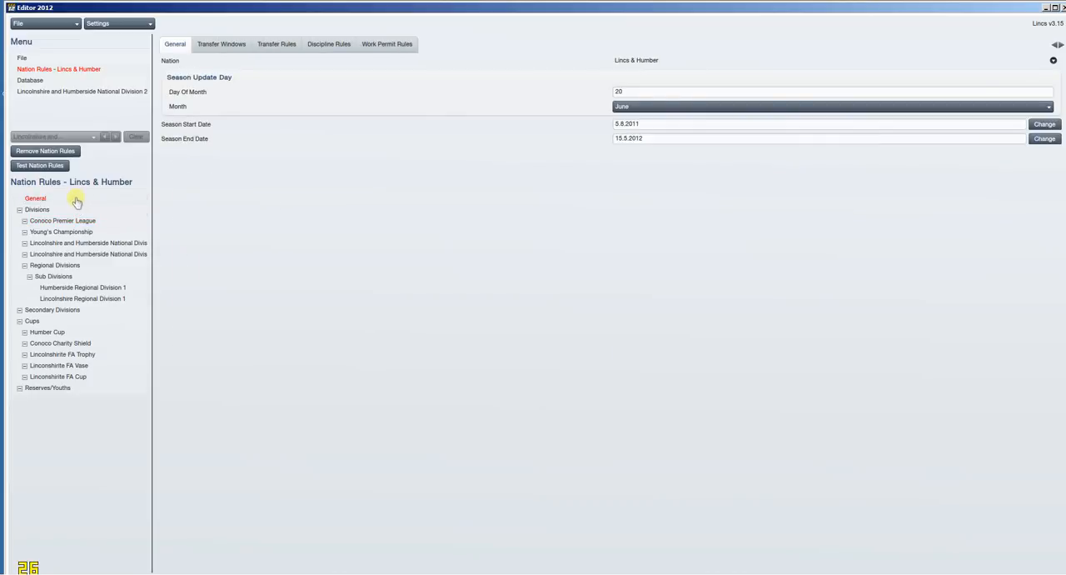